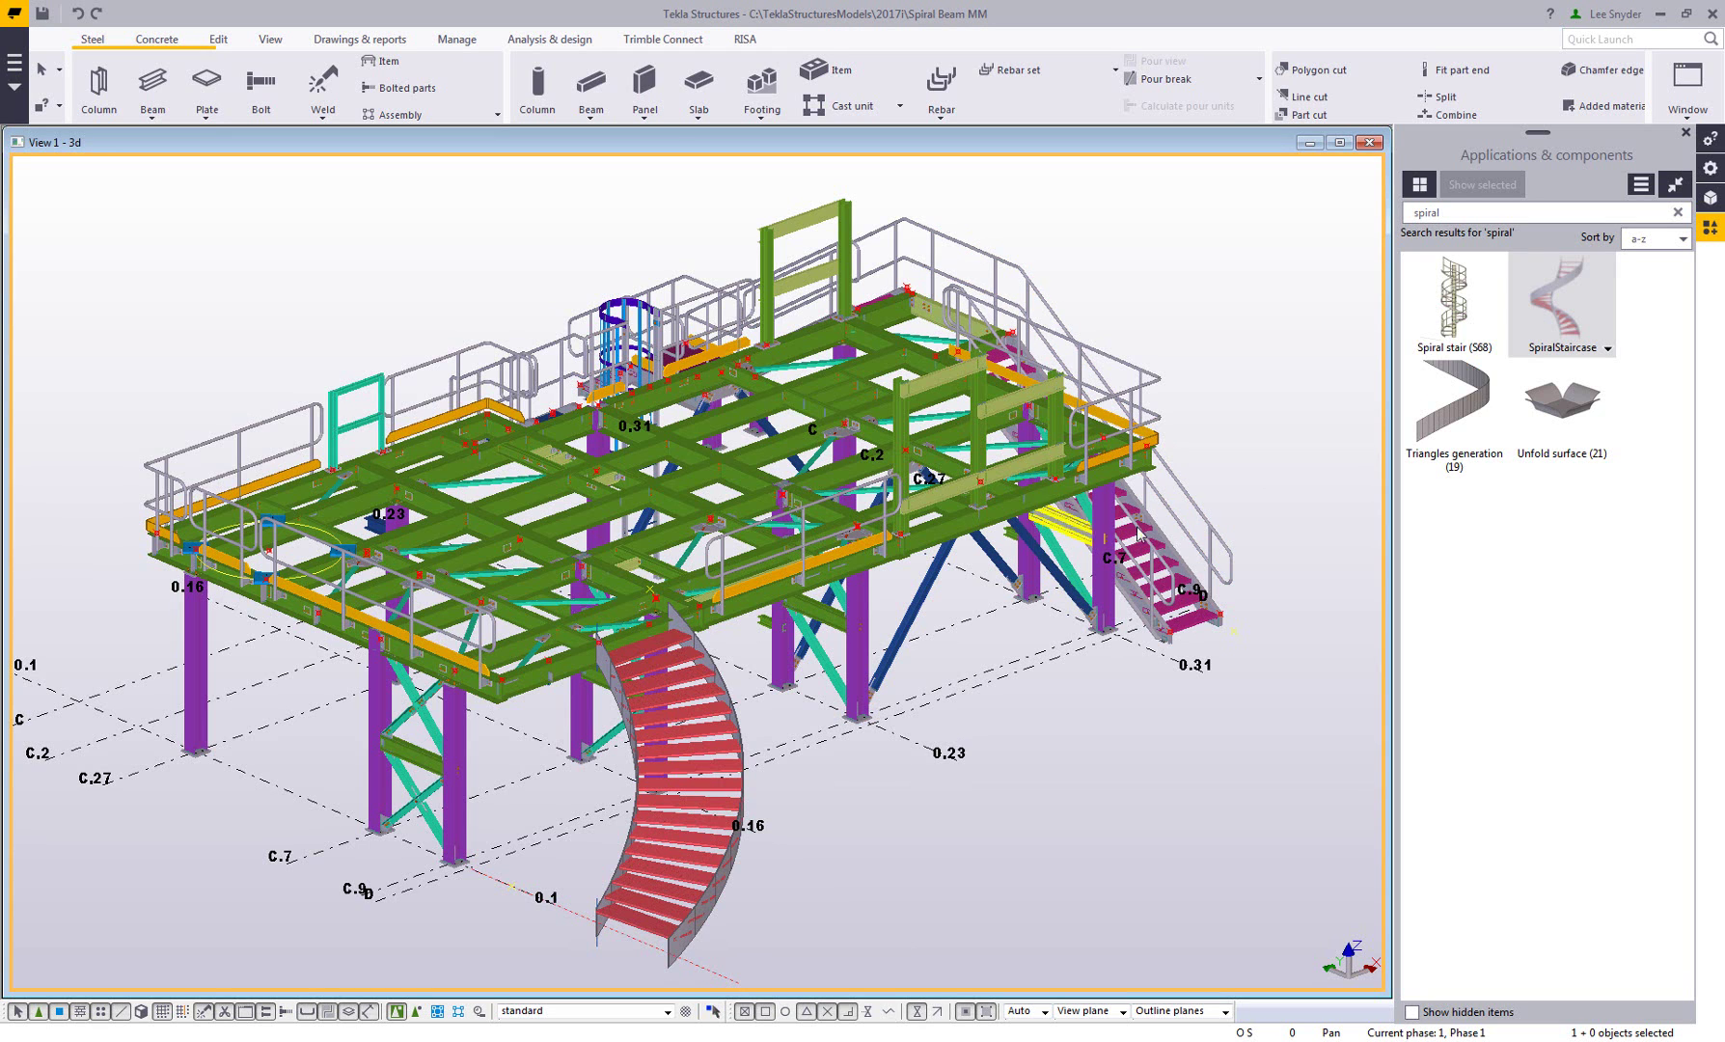
Load the existing spiral staircase's settings into its properties dialog and review its general geometry and parts properties.
{"action": "left_click", "coordinate": [970, 444]}
{"action": "left_click_drag", "start_coordinate": [772, 208], "coordinate": [1156, 167]}
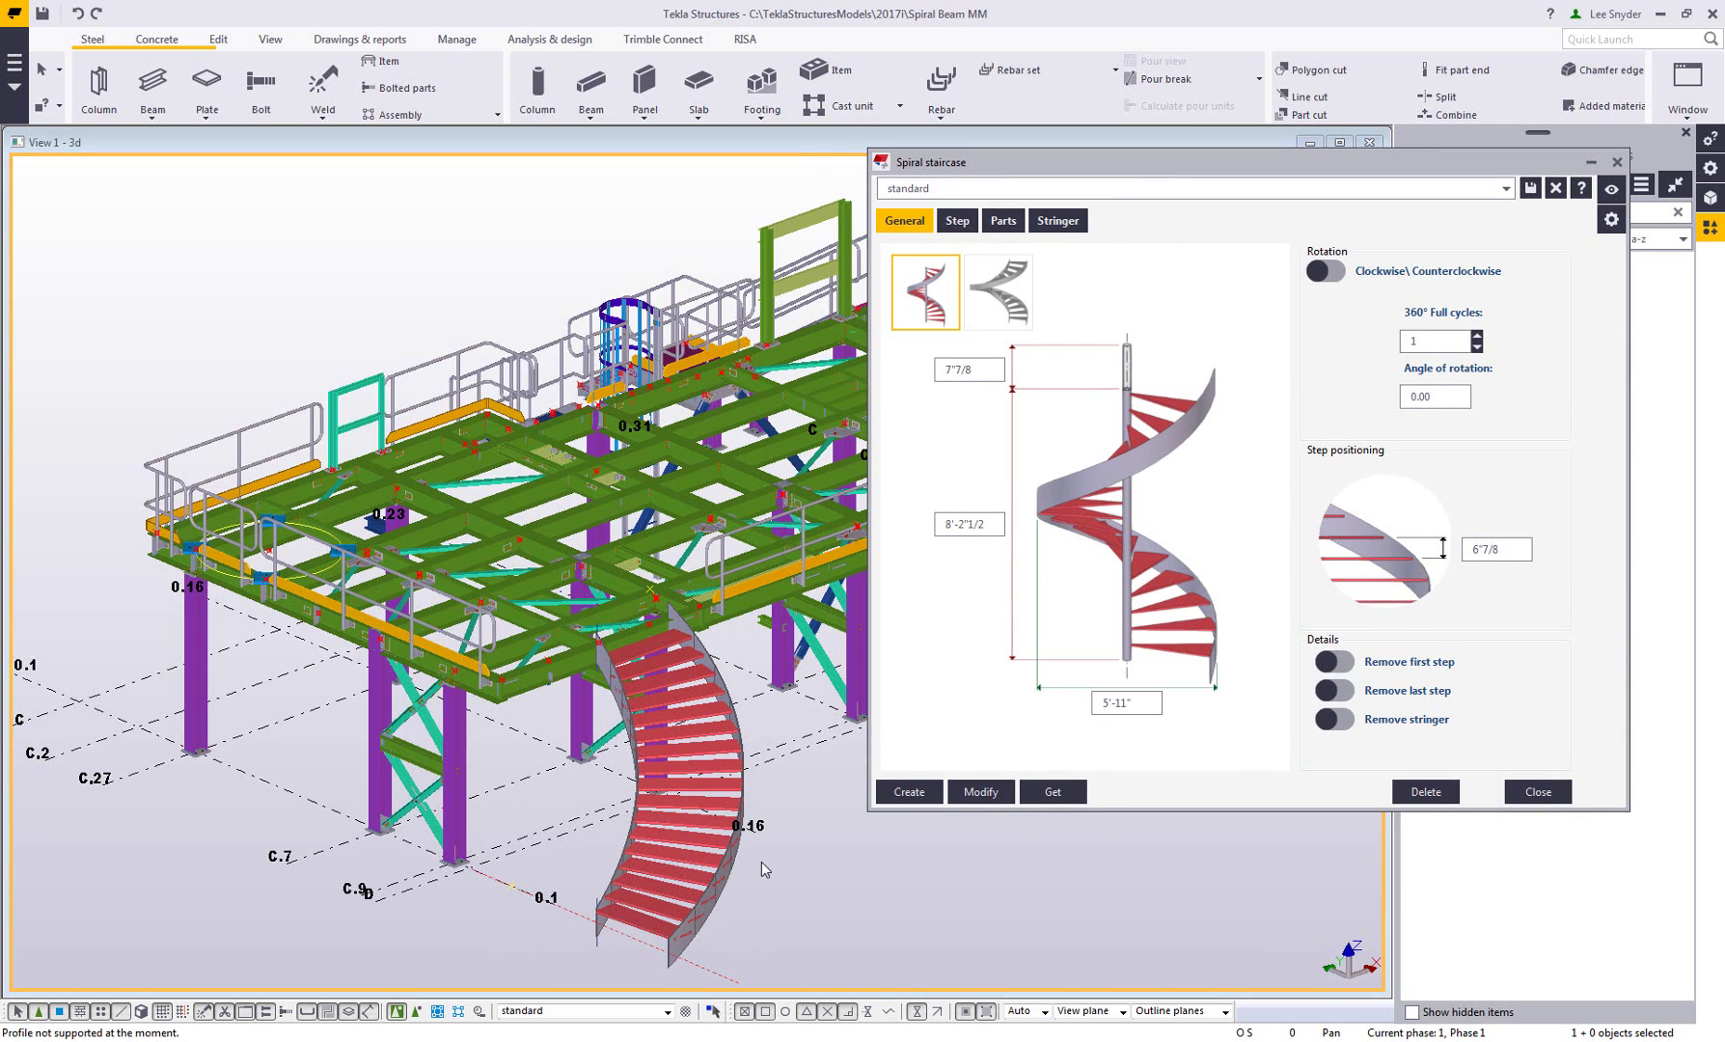
{"action": "left_click", "coordinate": [1051, 791]}
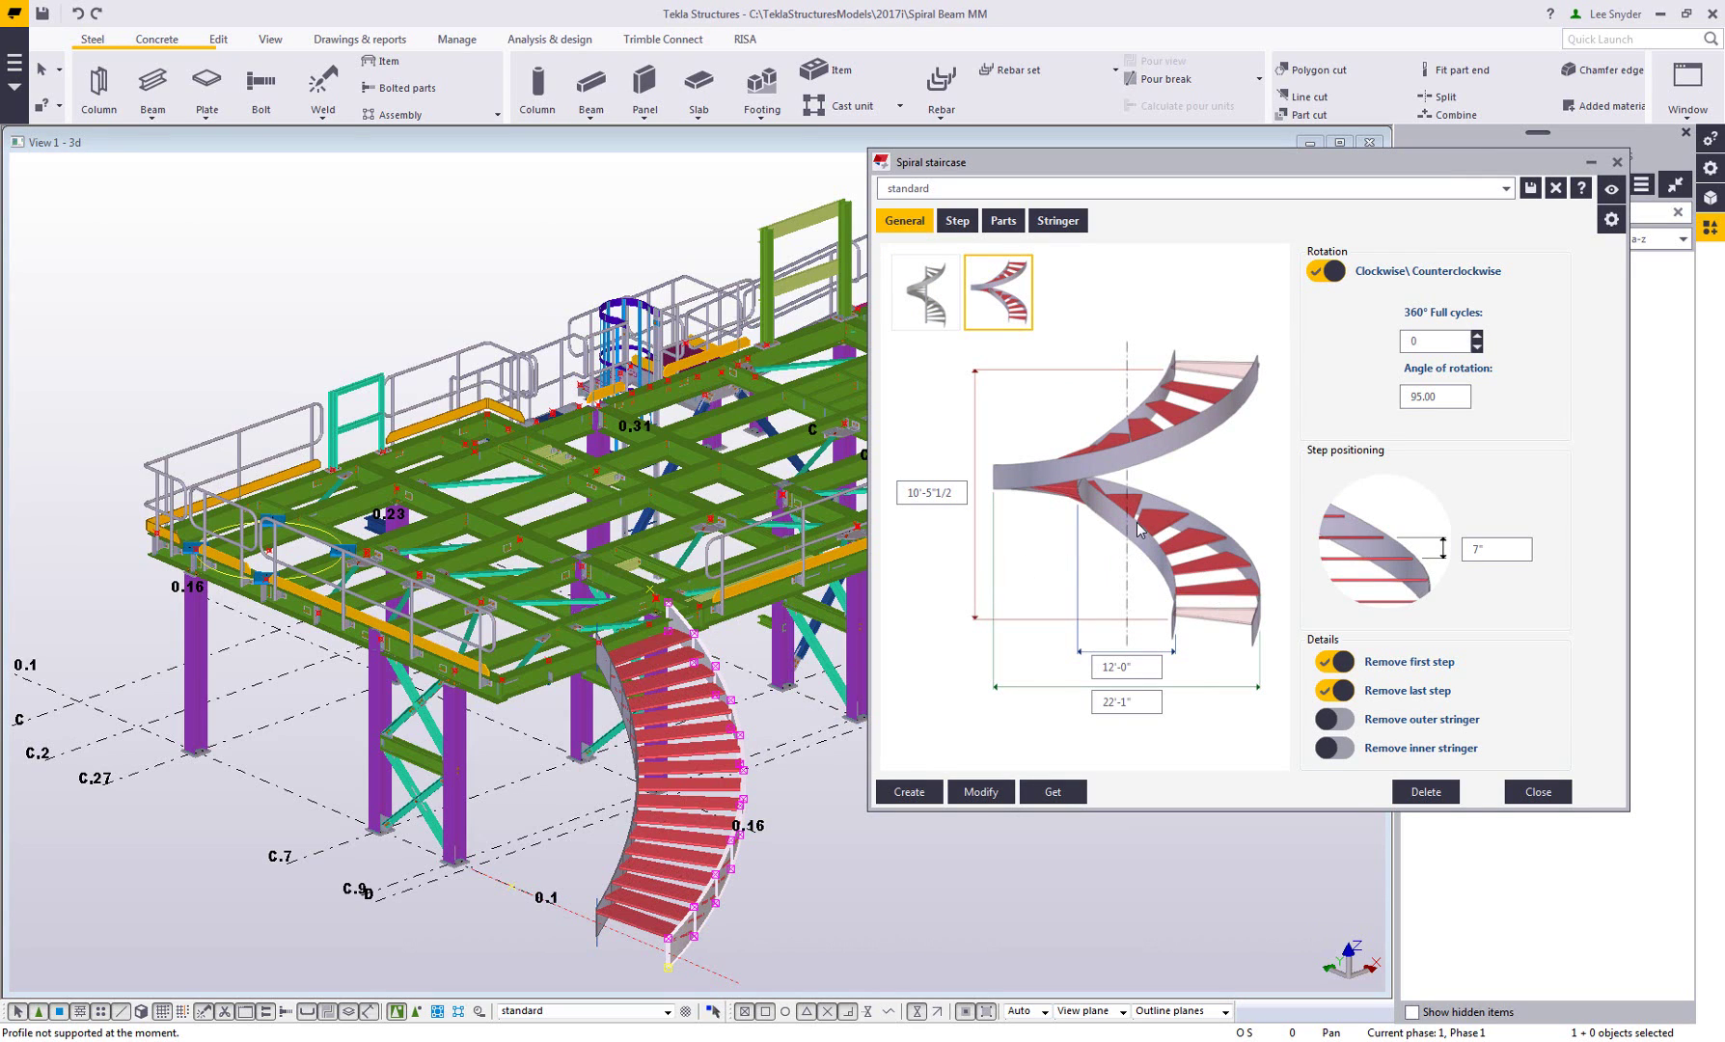
{"action": "left_click", "coordinate": [1006, 222]}
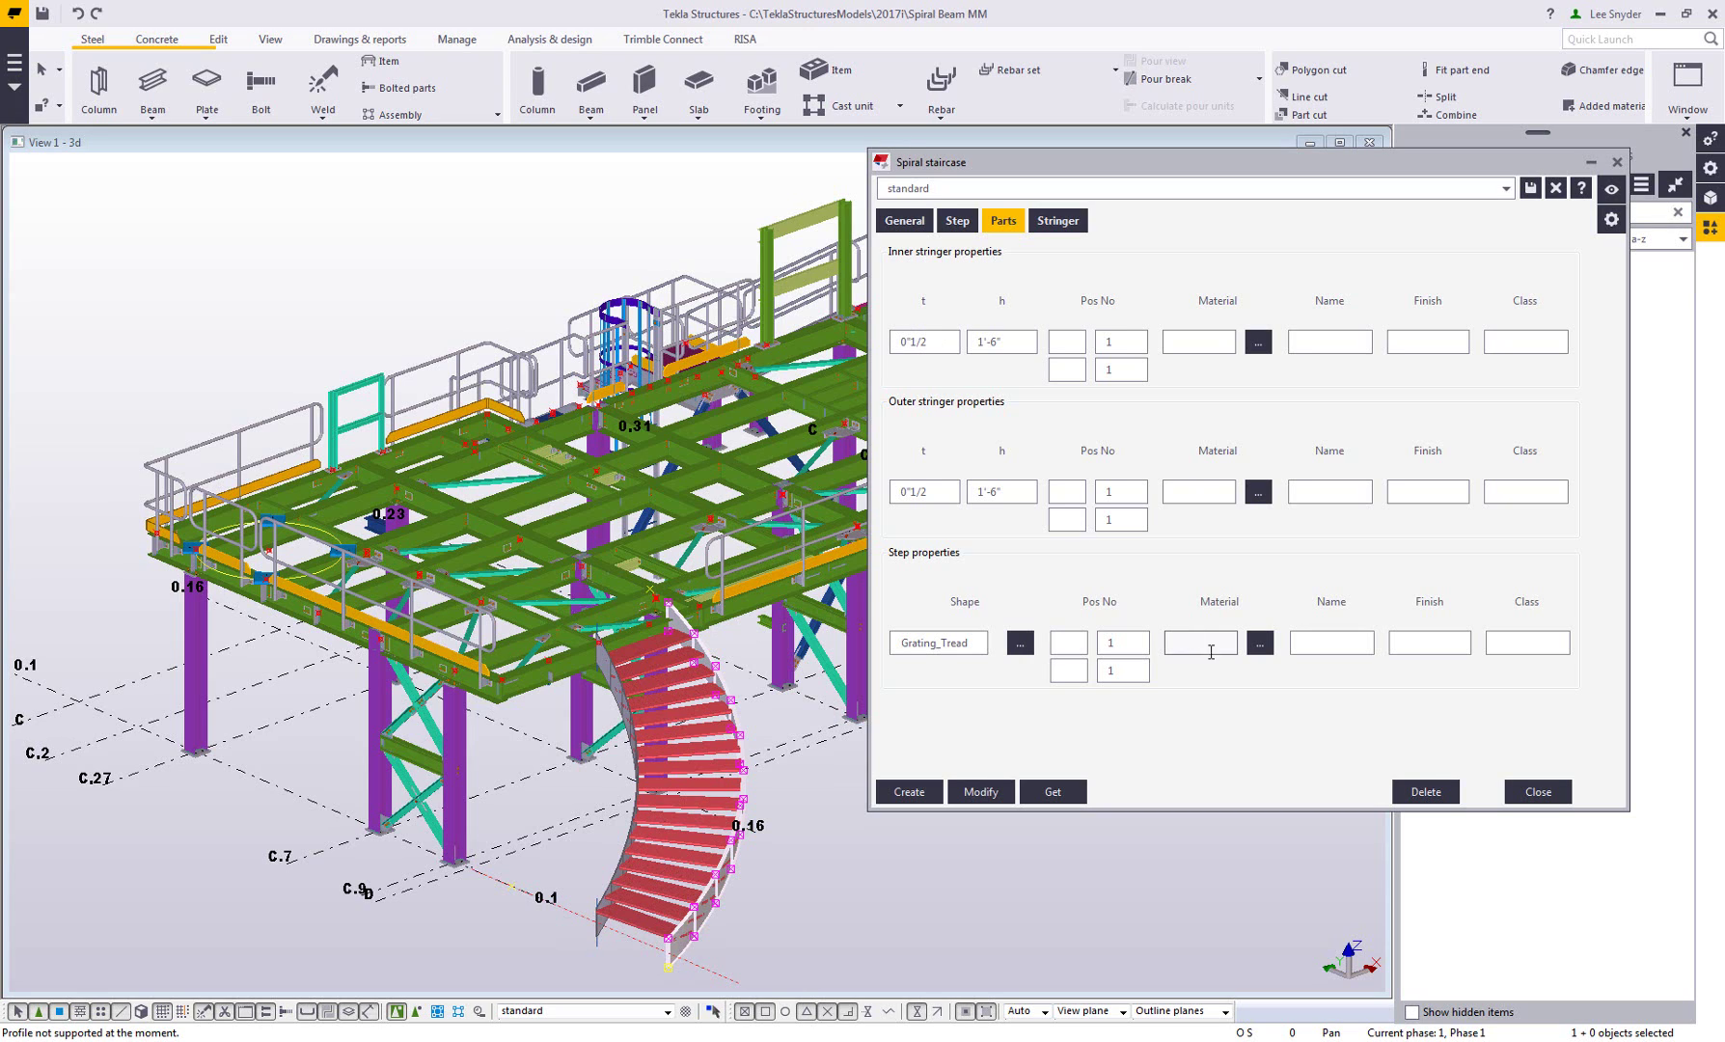
{"action": "left_click", "coordinate": [1538, 792]}
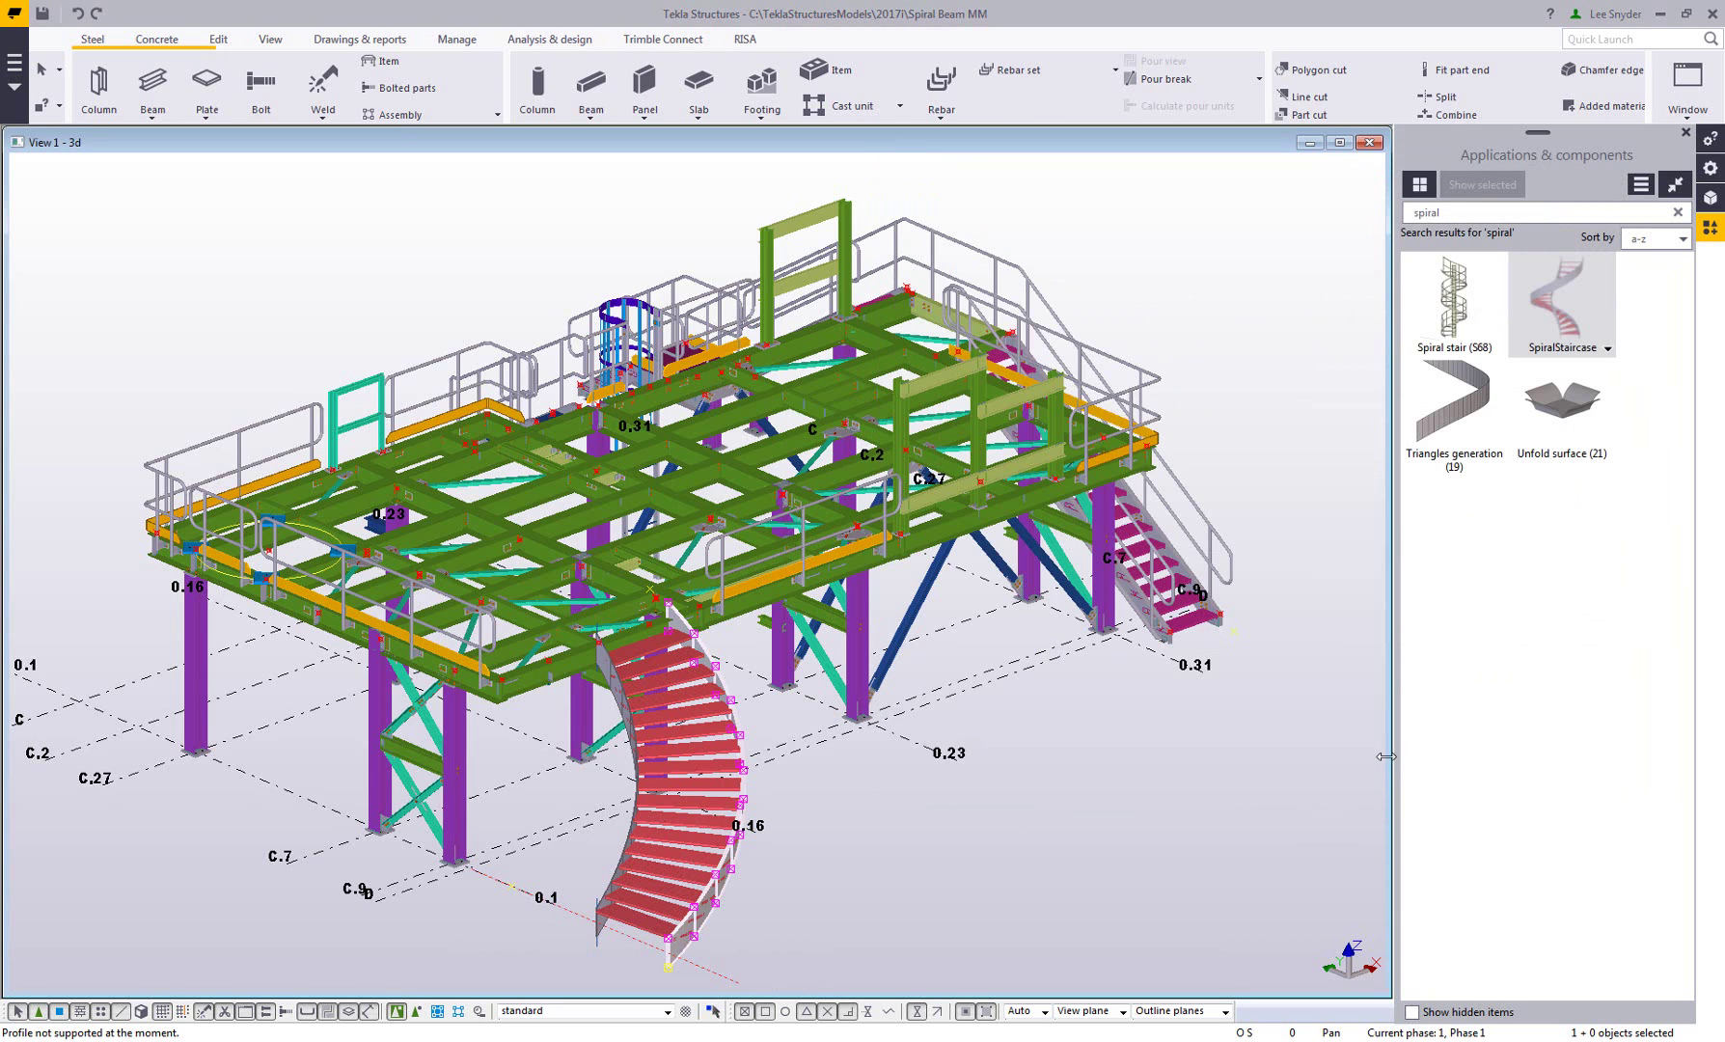
{"action": "left_click", "coordinate": [151, 113]}
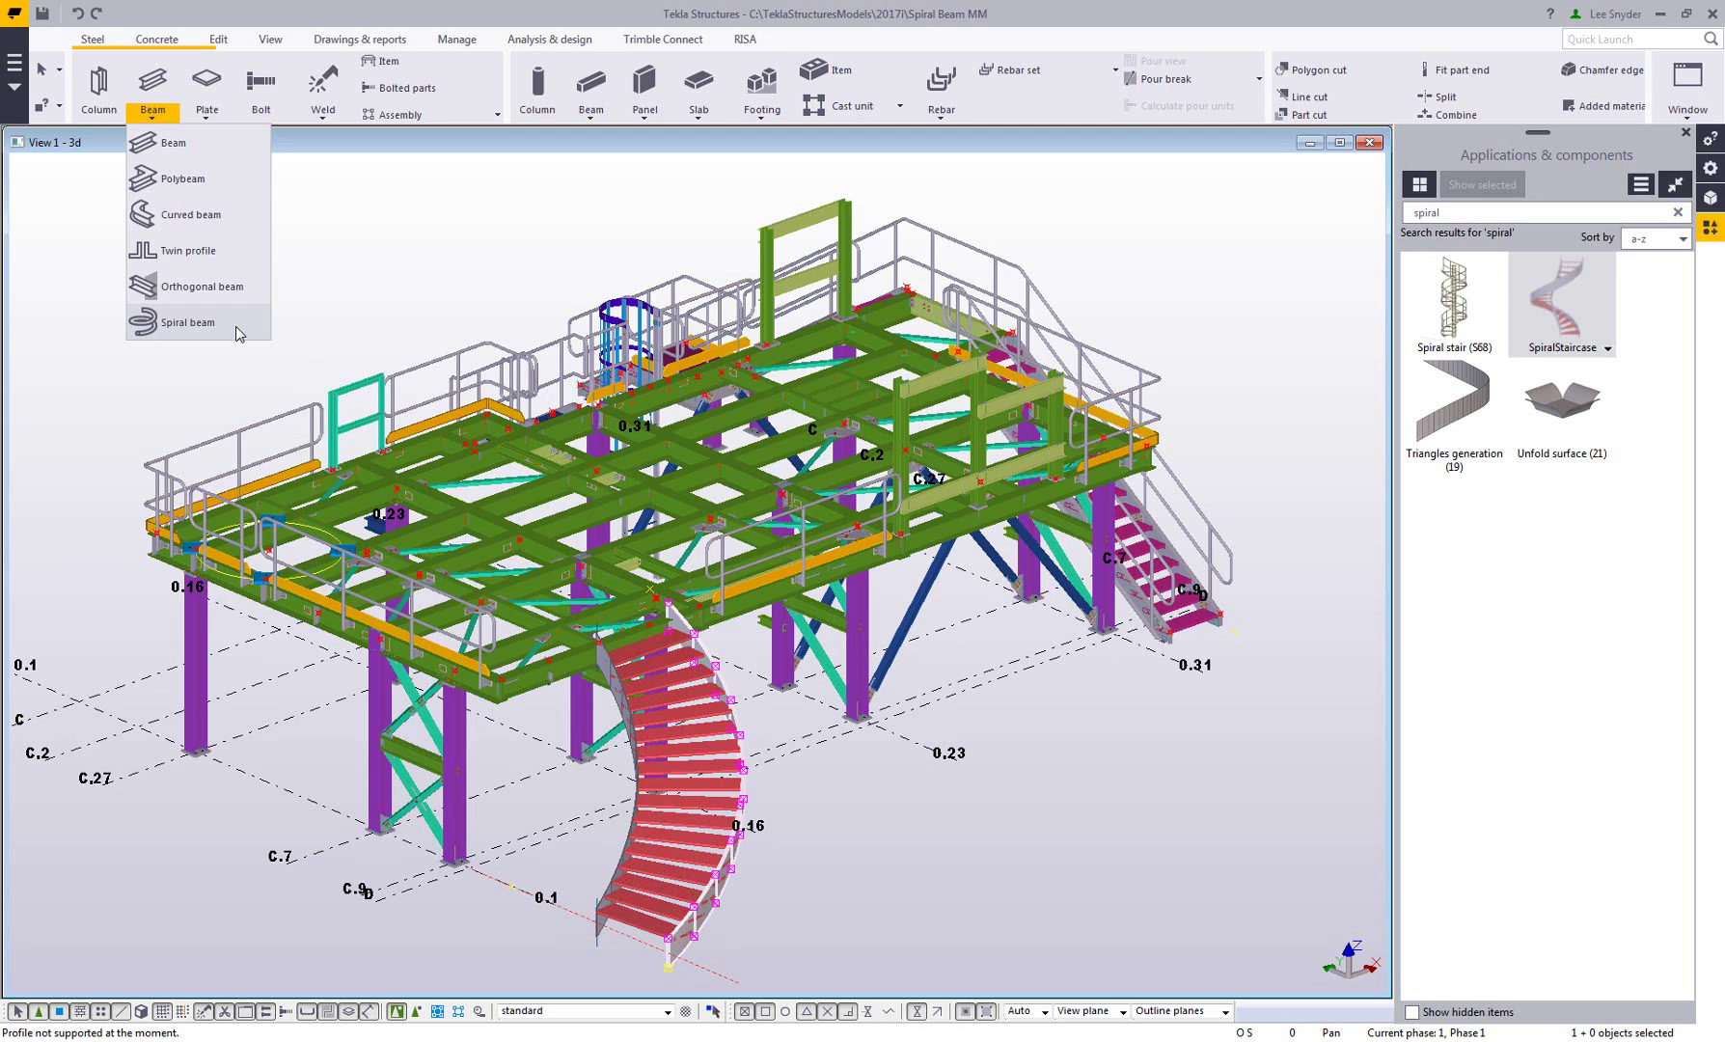
{"action": "left_click", "coordinate": [238, 333]}
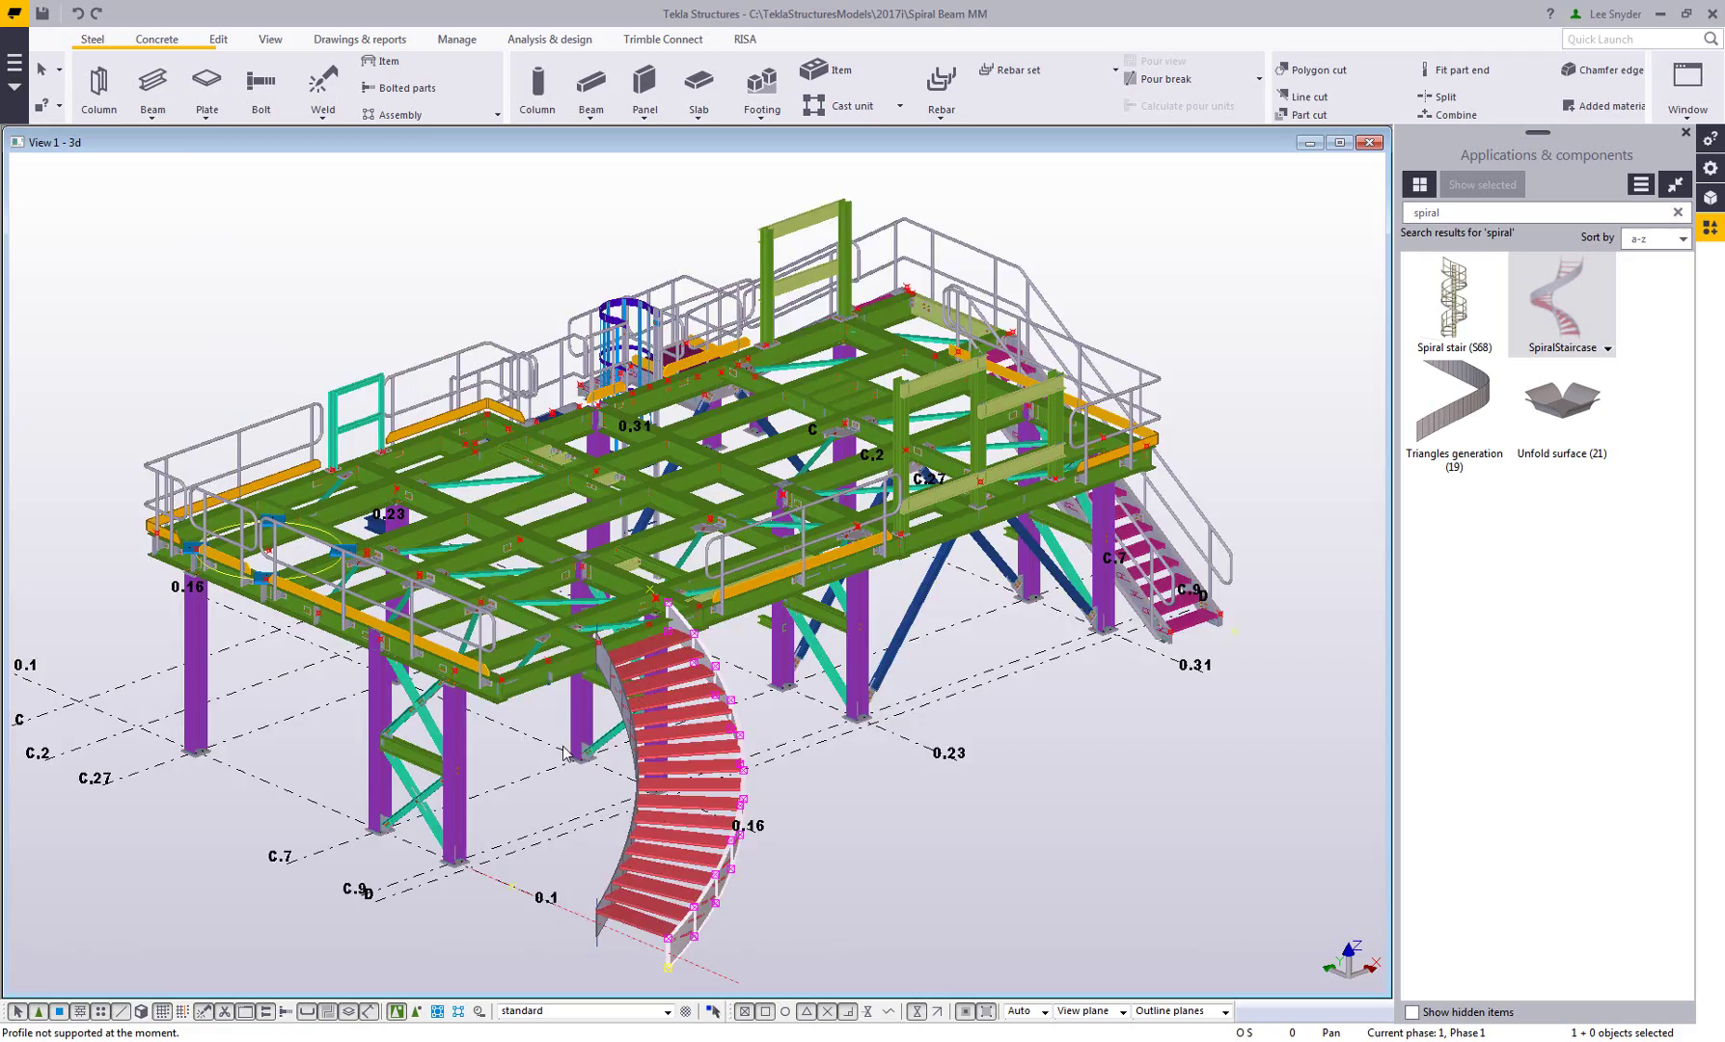
Examine the inner stringer's lower and upper ends and the vertical reference members placed there.
{"action": "scroll", "coordinate": [548, 754], "scroll_direction": "up", "scroll_amount": 5}
{"action": "scroll", "coordinate": [549, 755], "scroll_direction": "up", "scroll_amount": 5}
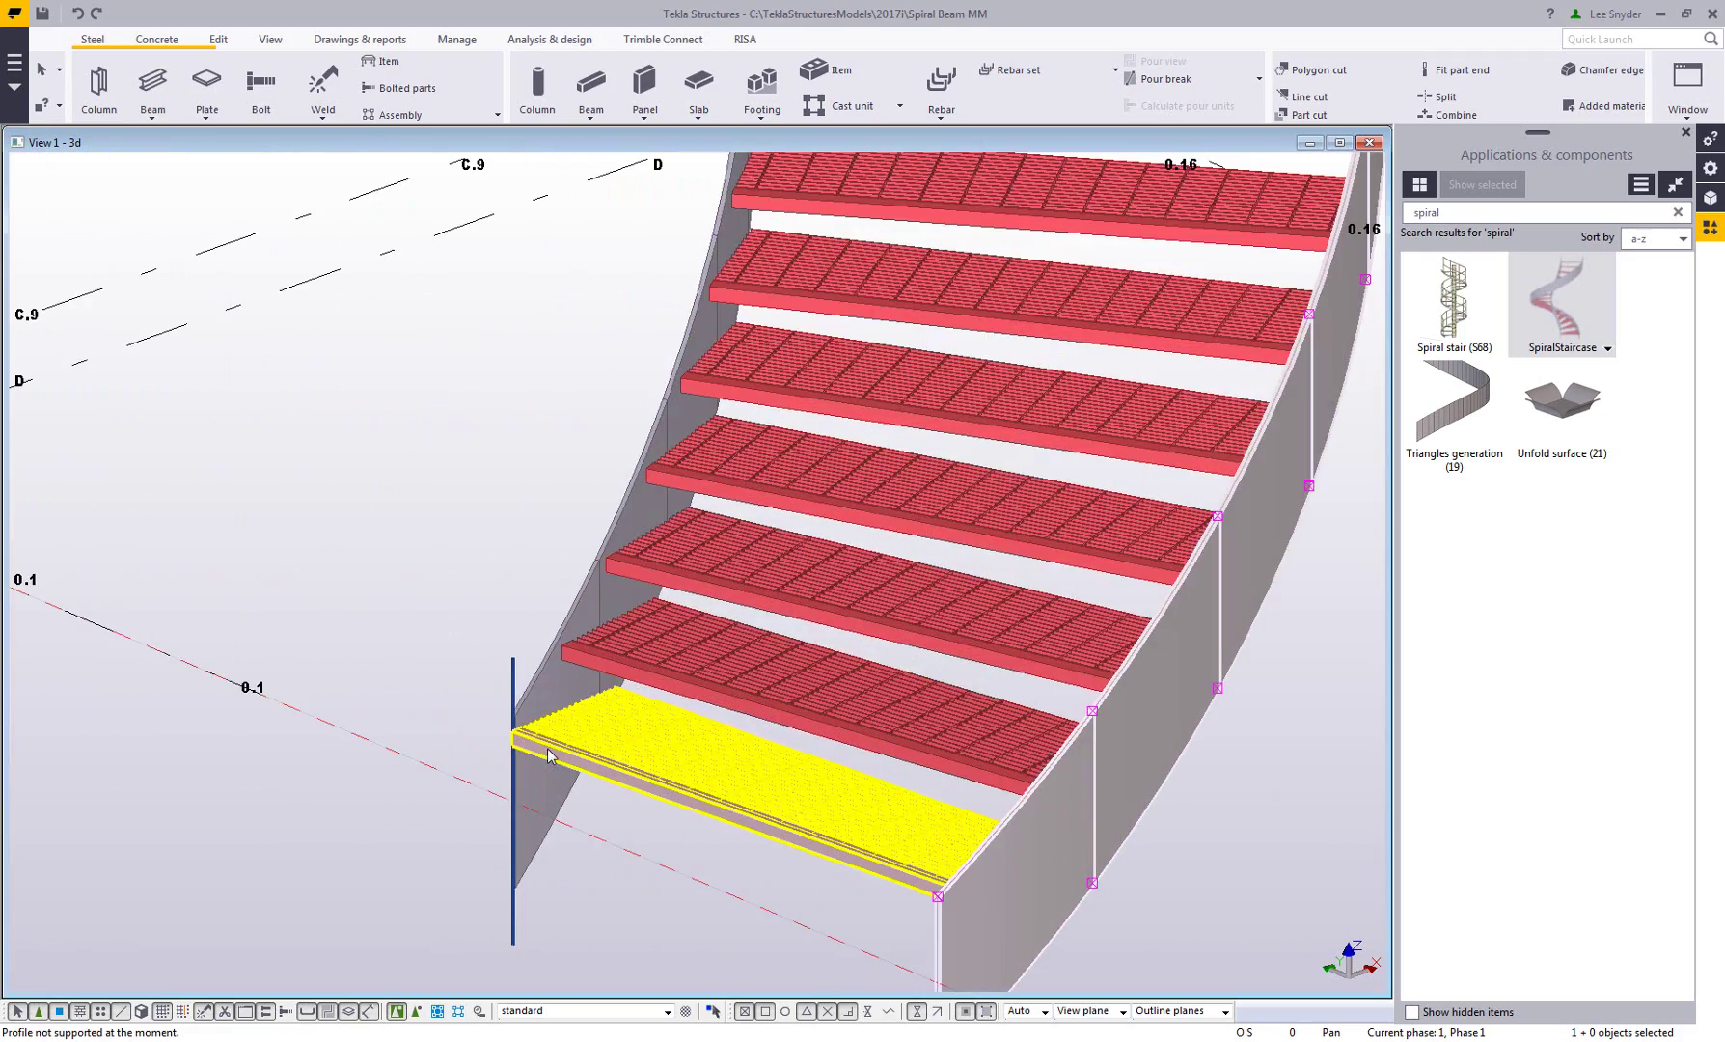
{"action": "middle_click_drag", "start_coordinate": [507, 738], "coordinate": [747, 775], "text": "ctrl"}
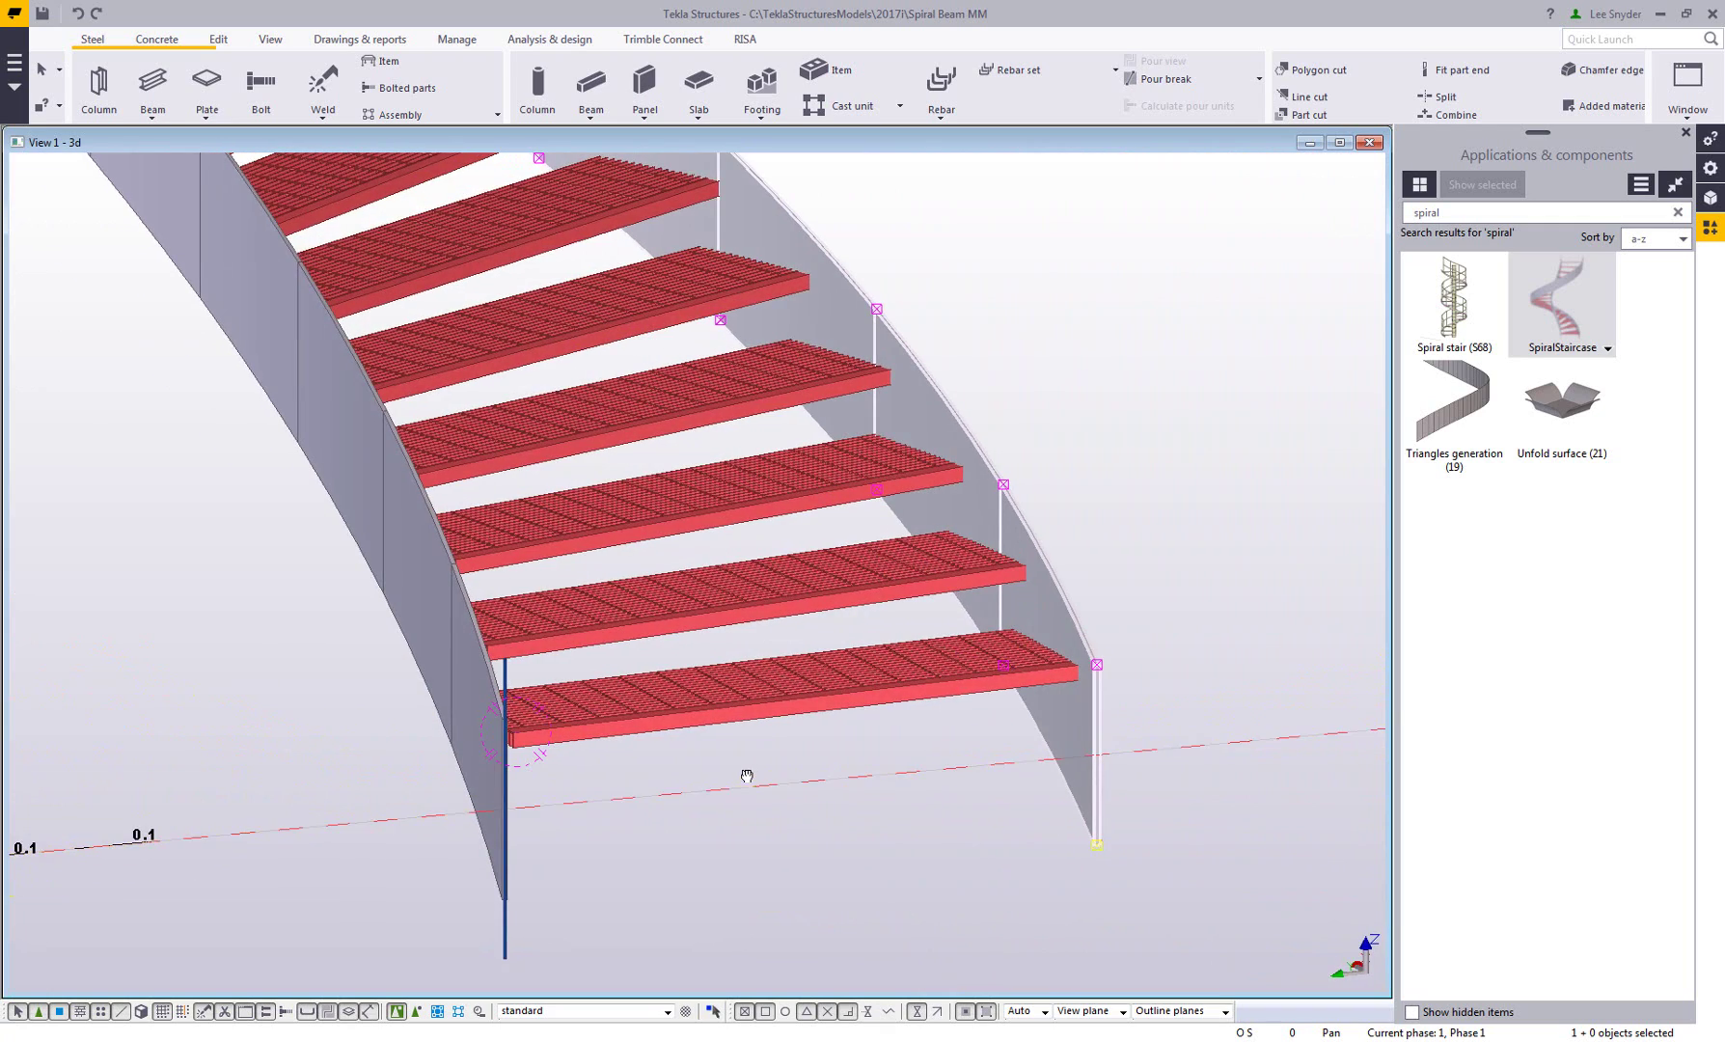
{"action": "middle_click_drag", "start_coordinate": [609, 848], "coordinate": [462, 847], "text": "ctrl"}
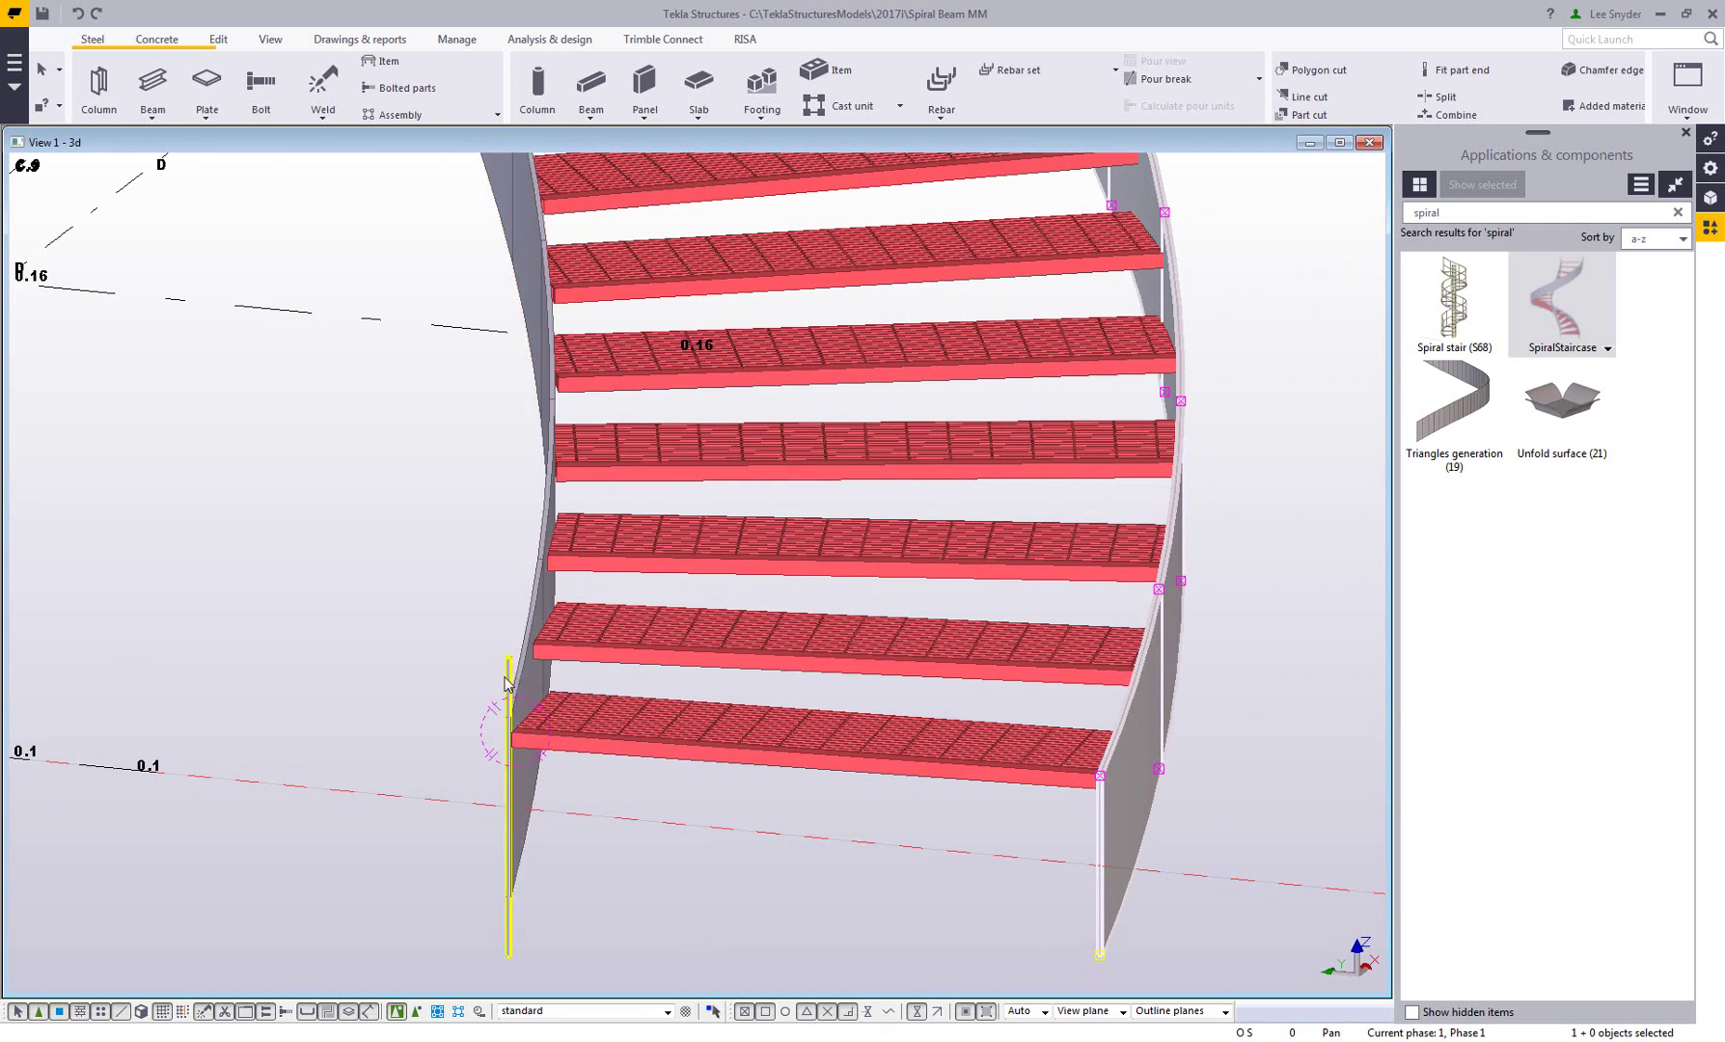
{"action": "left_click", "coordinate": [529, 644]}
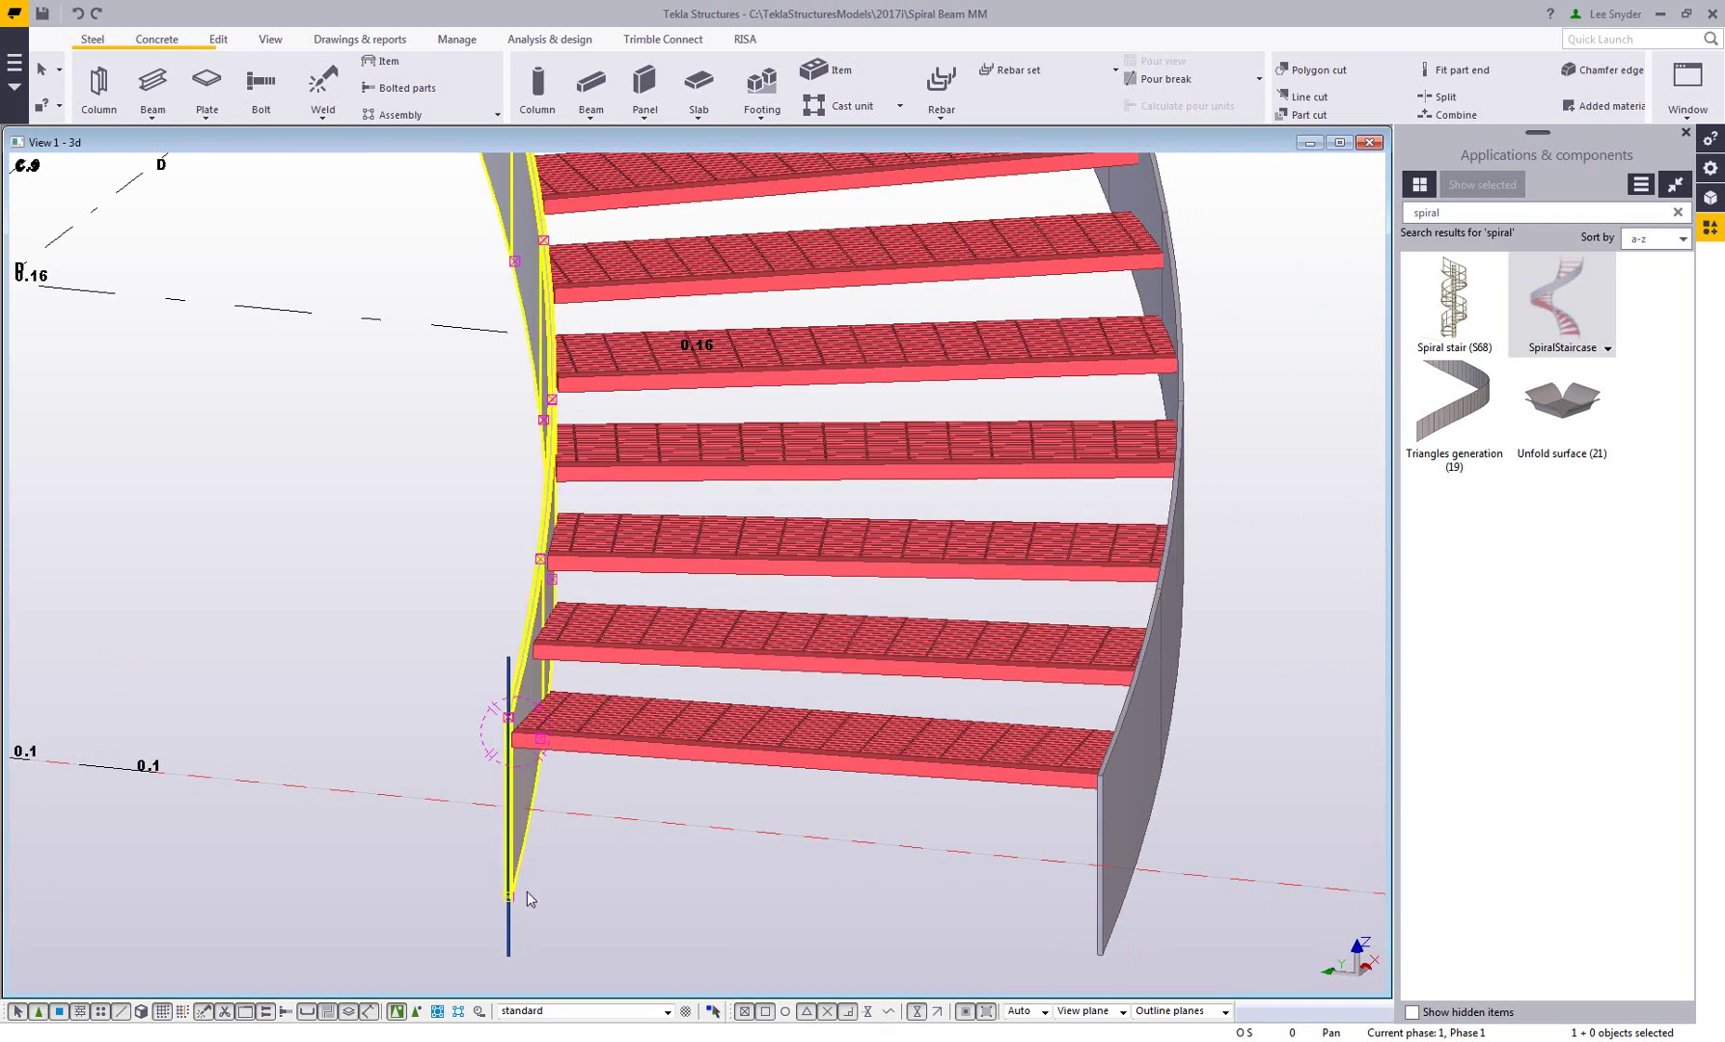
{"action": "left_click", "coordinate": [512, 917]}
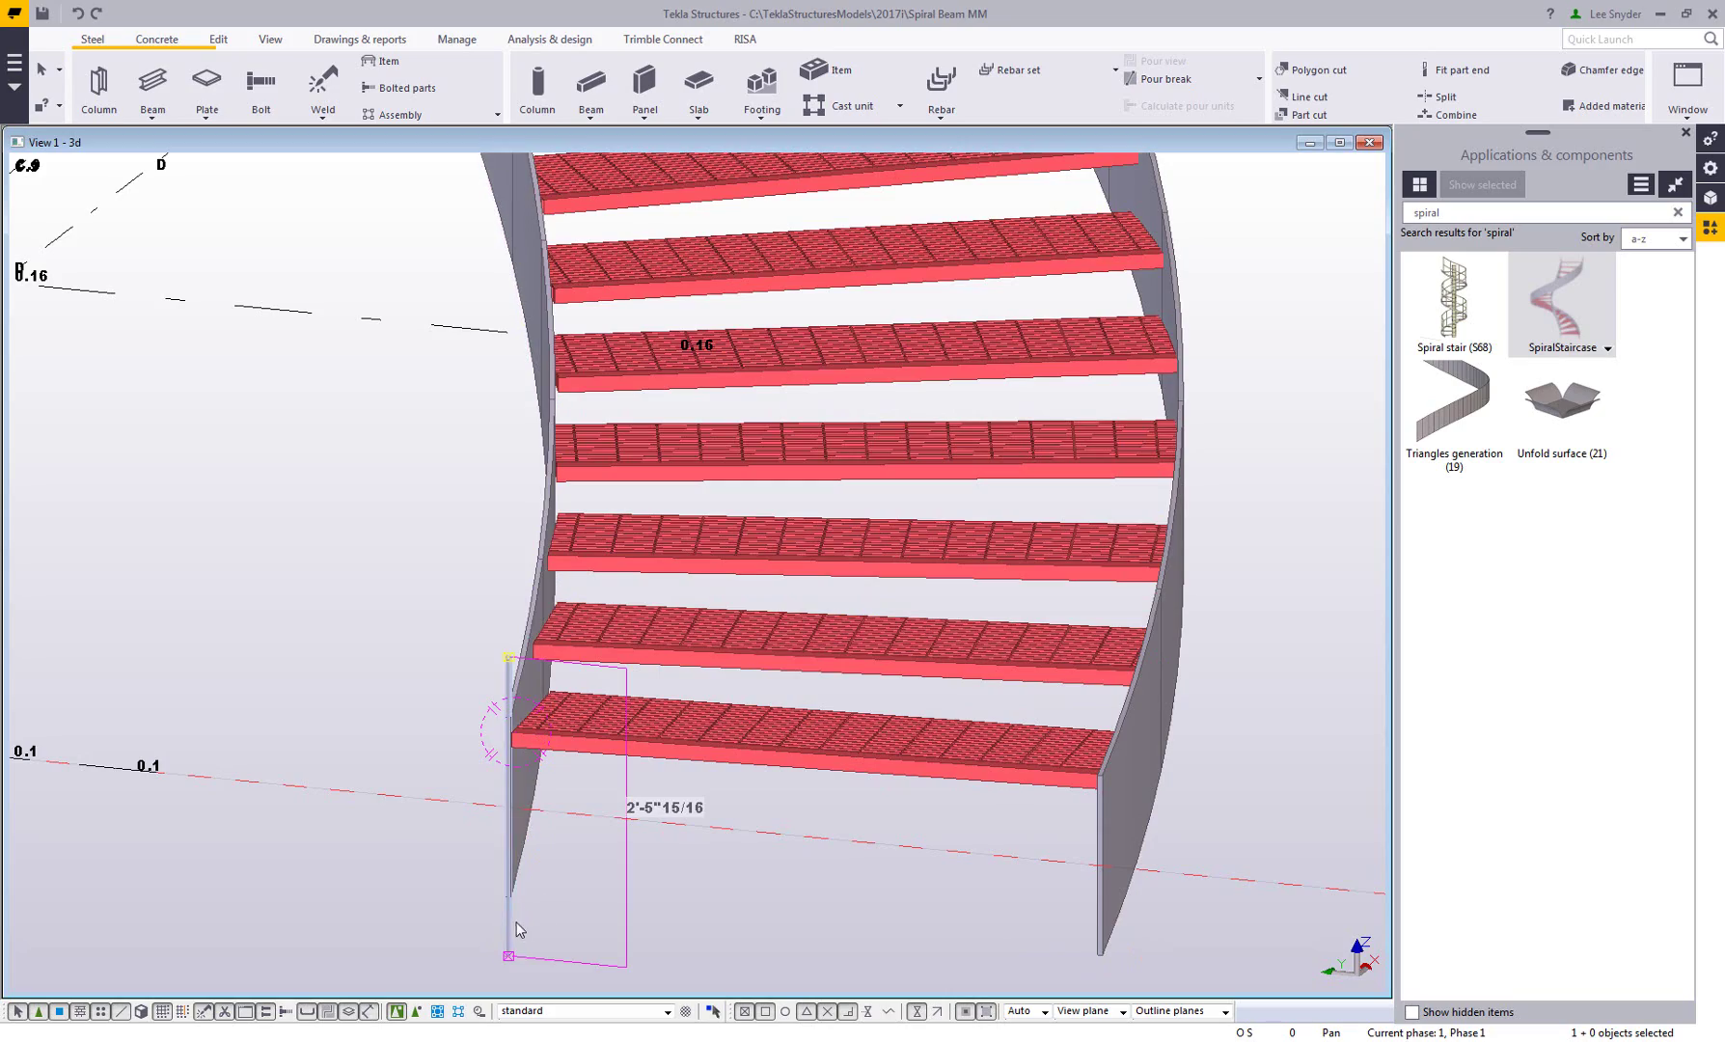
{"action": "scroll", "coordinate": [485, 808], "scroll_direction": "down", "scroll_amount": 5}
{"action": "middle_click_drag", "start_coordinate": [428, 617], "coordinate": [555, 868]}
{"action": "scroll", "coordinate": [521, 502], "scroll_direction": "up", "scroll_amount": 5}
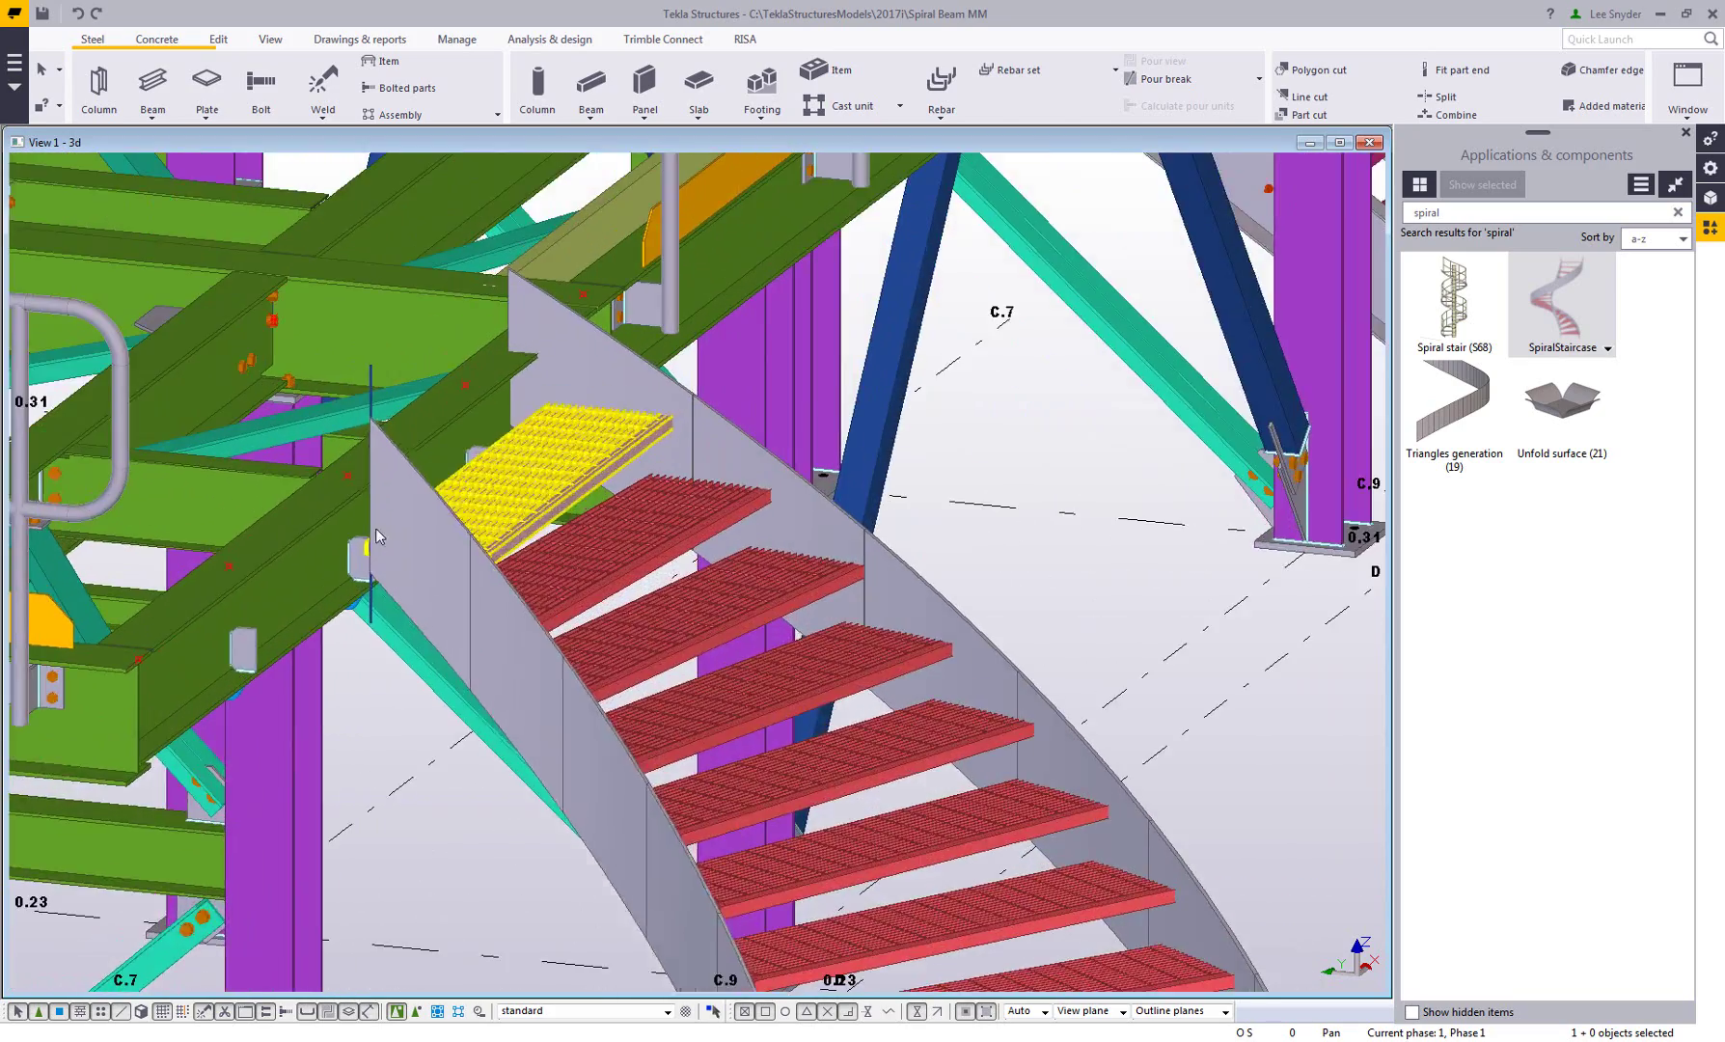
{"action": "scroll", "coordinate": [355, 481], "scroll_direction": "up", "scroll_amount": 2}
{"action": "scroll", "coordinate": [356, 480], "scroll_direction": "down", "scroll_amount": 8}
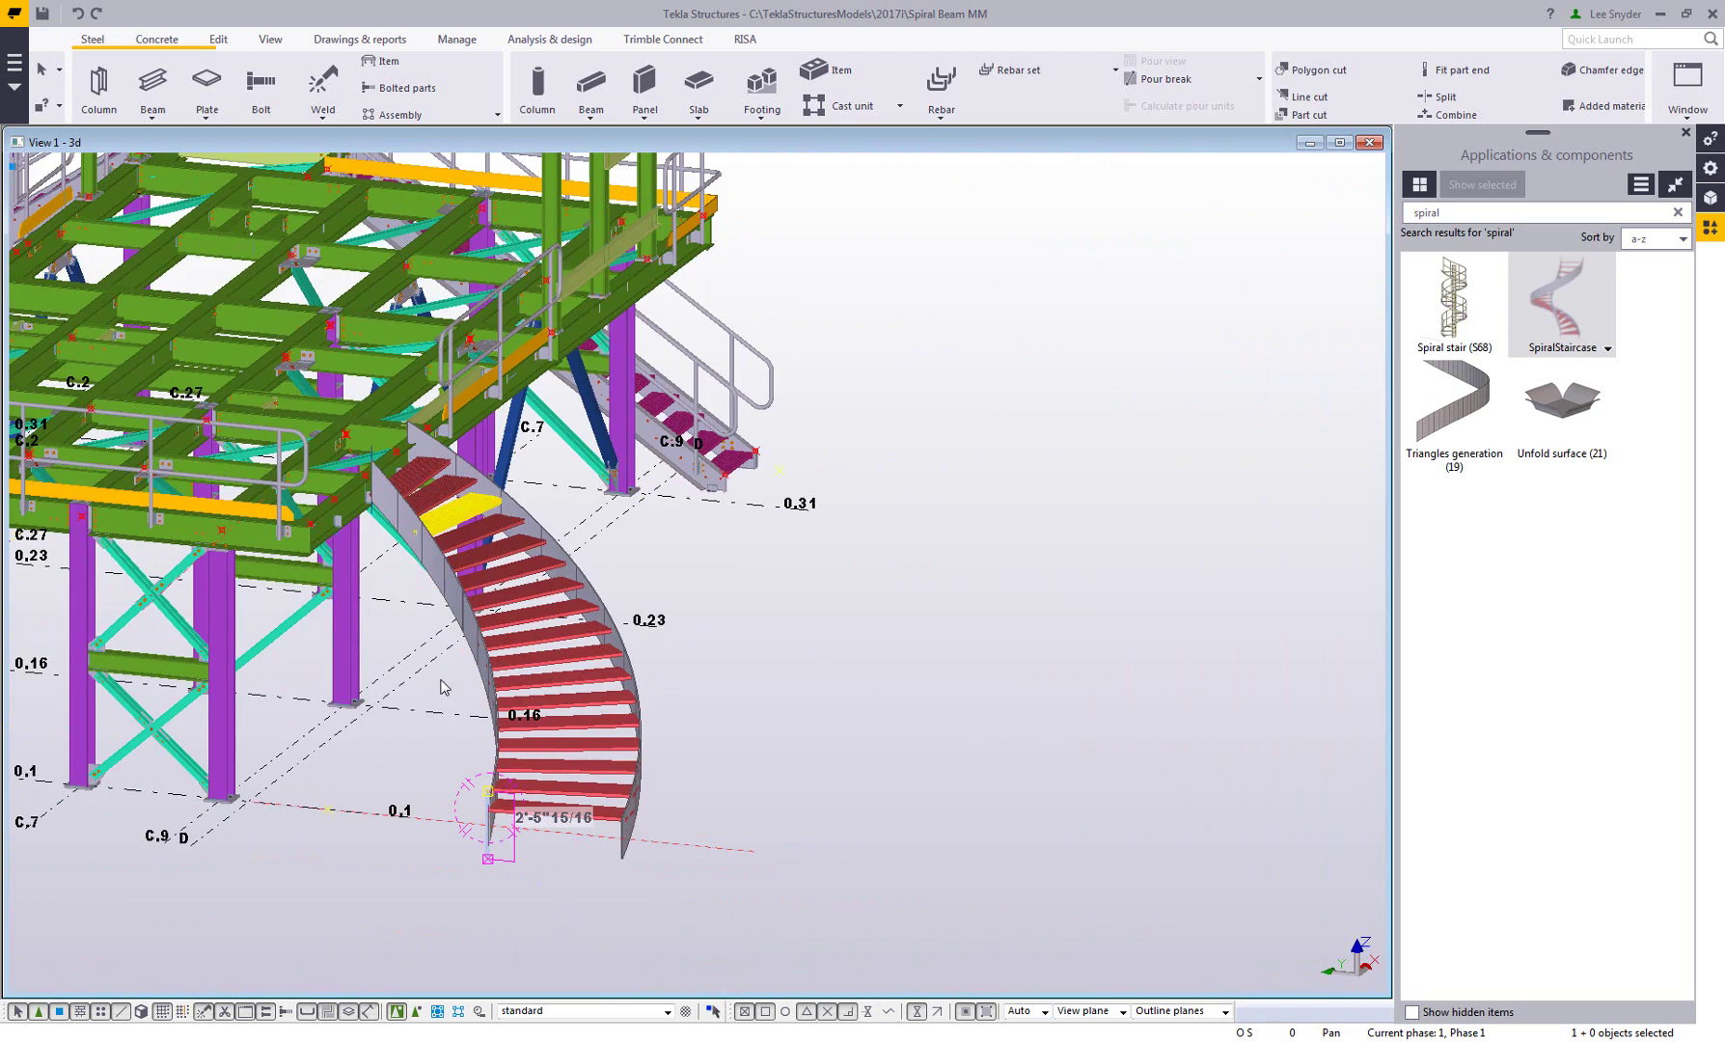
{"action": "middle_click_drag", "start_coordinate": [396, 748], "coordinate": [503, 719]}
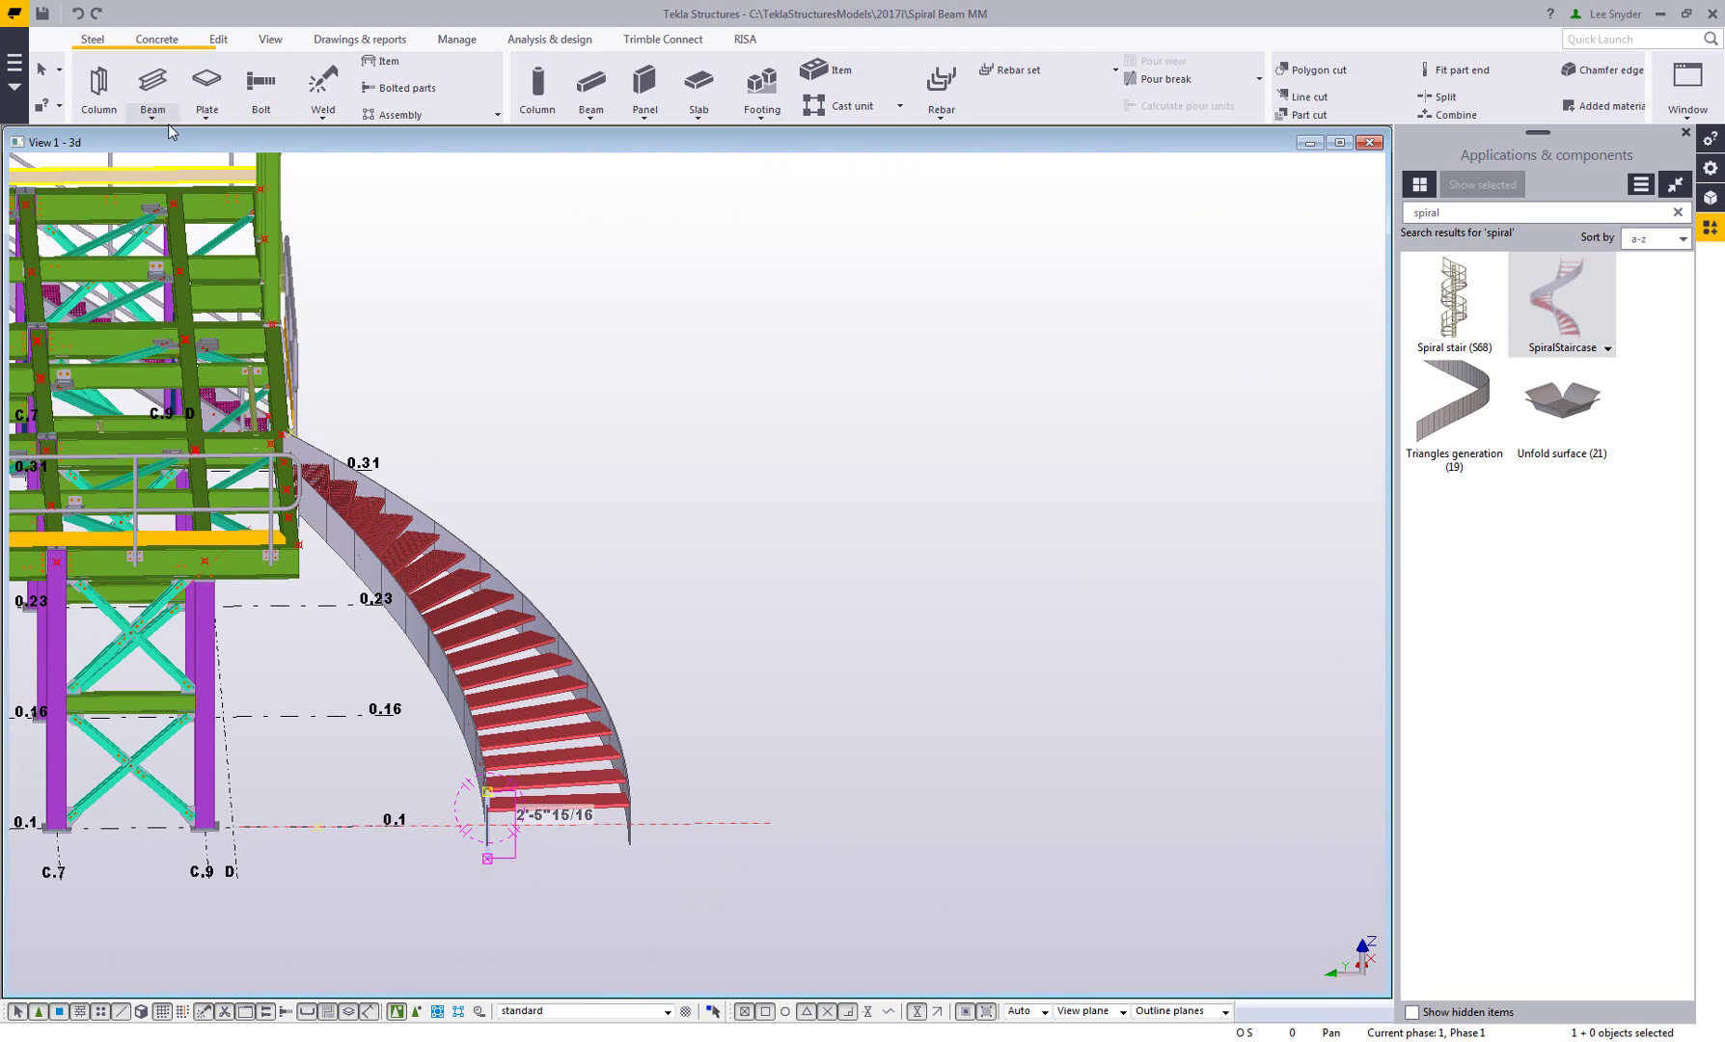
Model a three-point polybeam along the inner stringer, from its bottom end through mid-height to its top end.
{"action": "left_click", "coordinate": [155, 113]}
{"action": "left_click", "coordinate": [181, 179]}
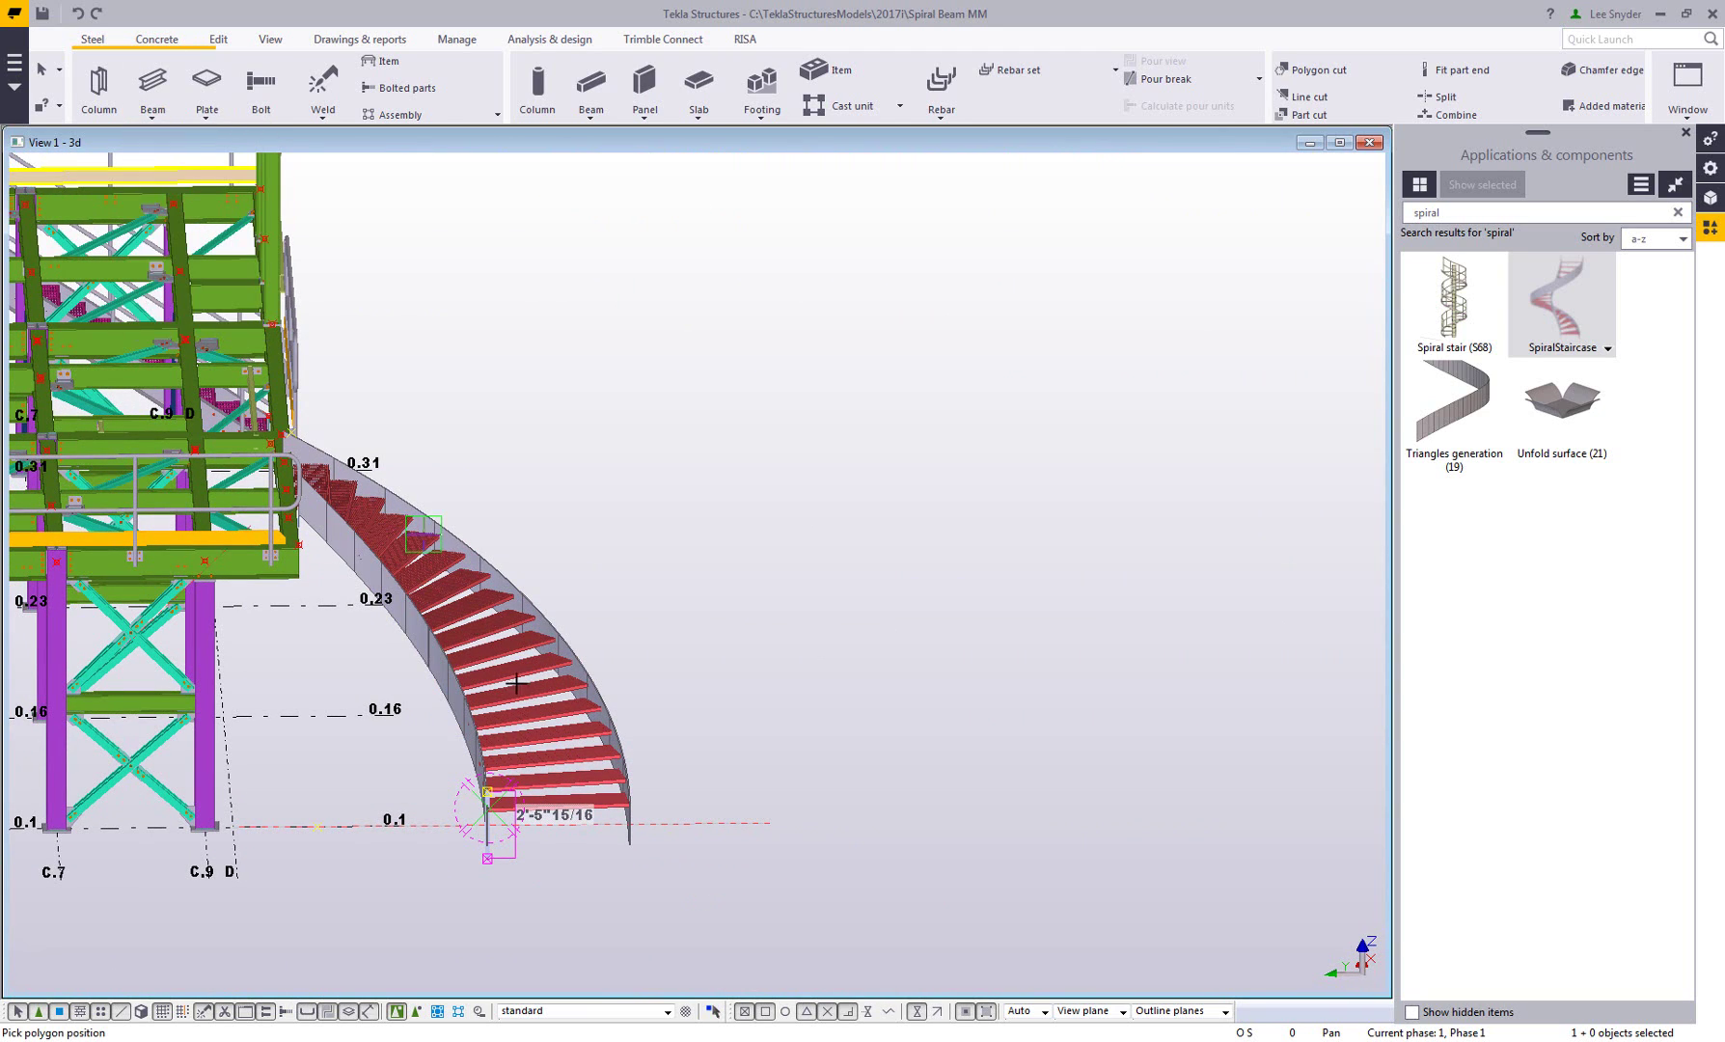
{"action": "scroll", "coordinate": [430, 875], "scroll_direction": "up", "scroll_amount": 1}
{"action": "scroll", "coordinate": [507, 832], "scroll_direction": "up", "scroll_amount": 5}
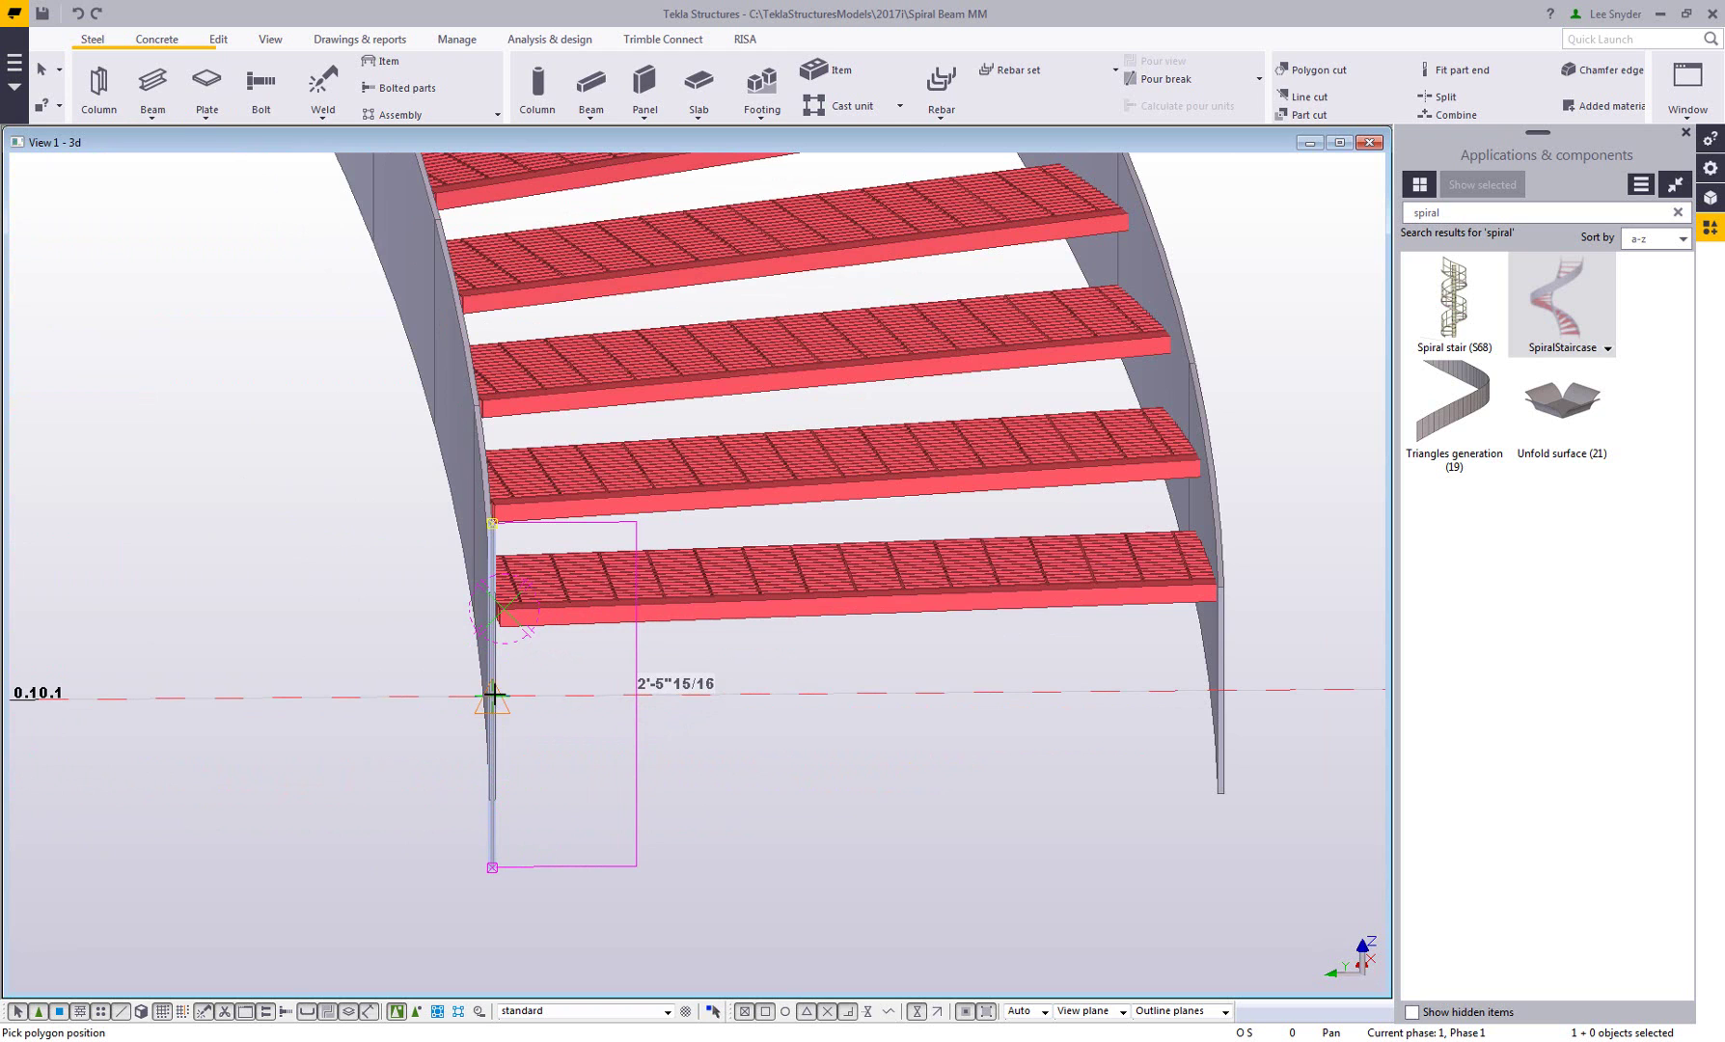
{"action": "scroll", "coordinate": [574, 805], "scroll_direction": "down", "scroll_amount": 5}
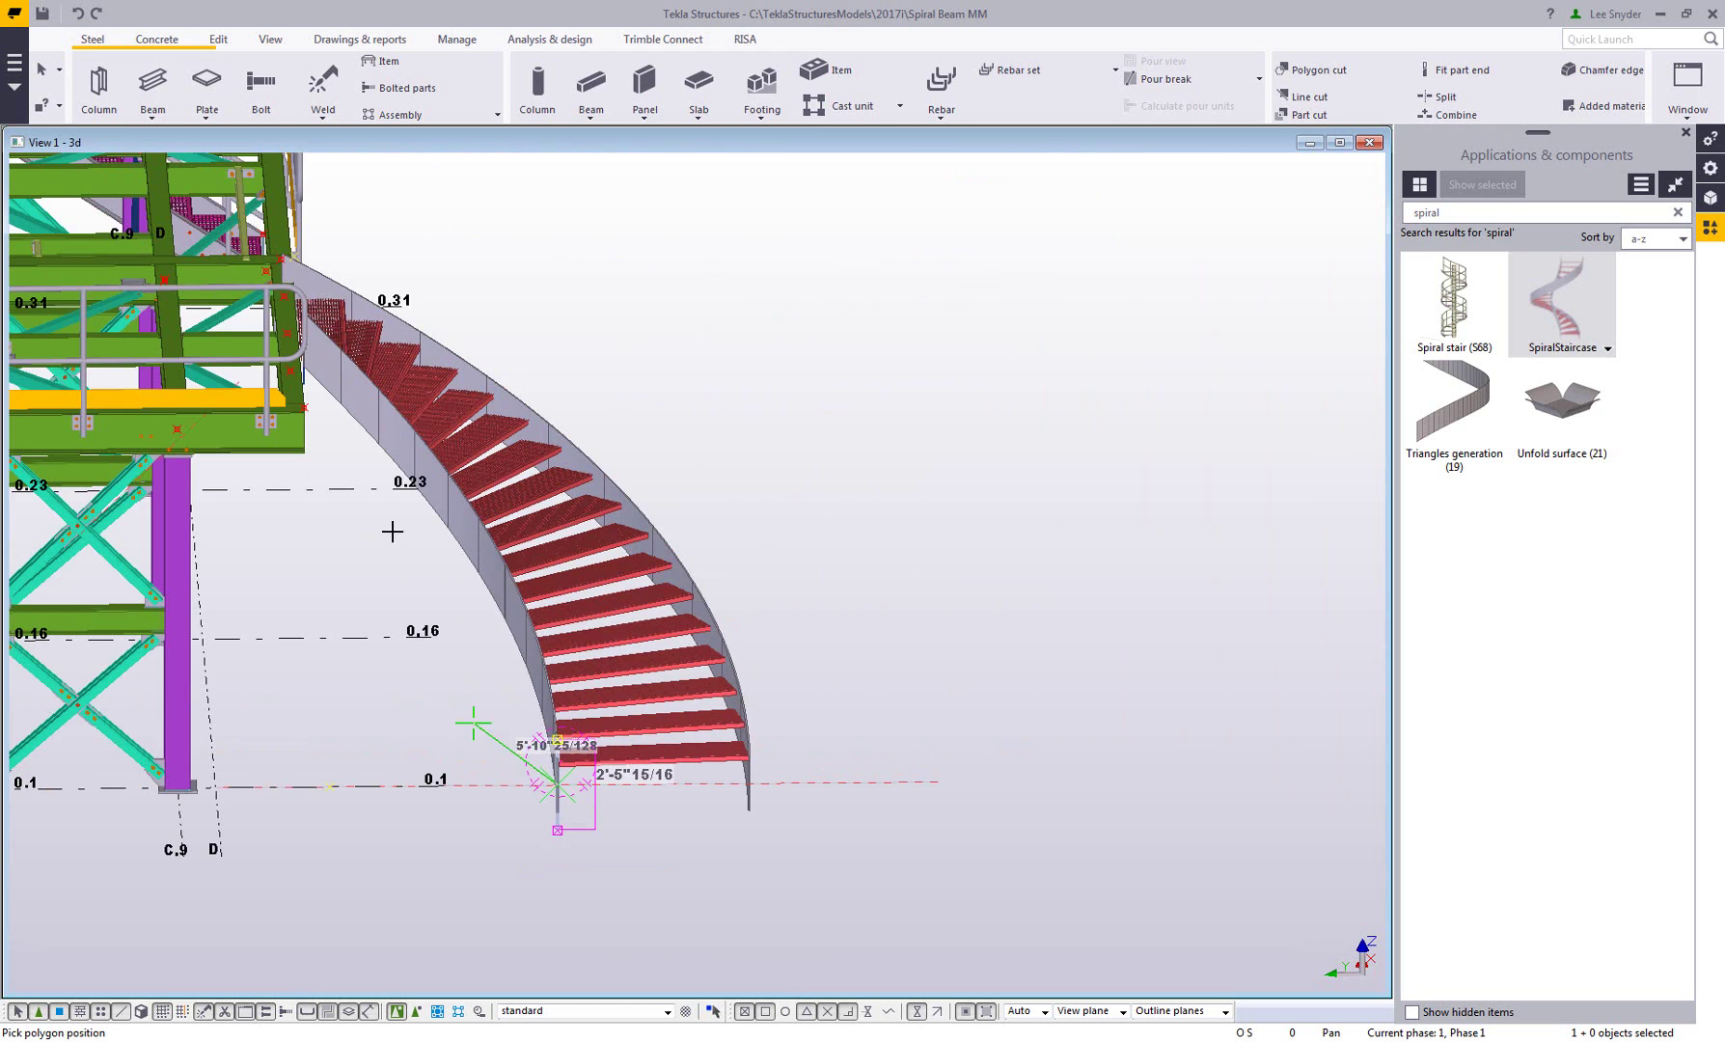
{"action": "scroll", "coordinate": [422, 490], "scroll_direction": "up", "scroll_amount": 4}
{"action": "left_click", "coordinate": [428, 453]}
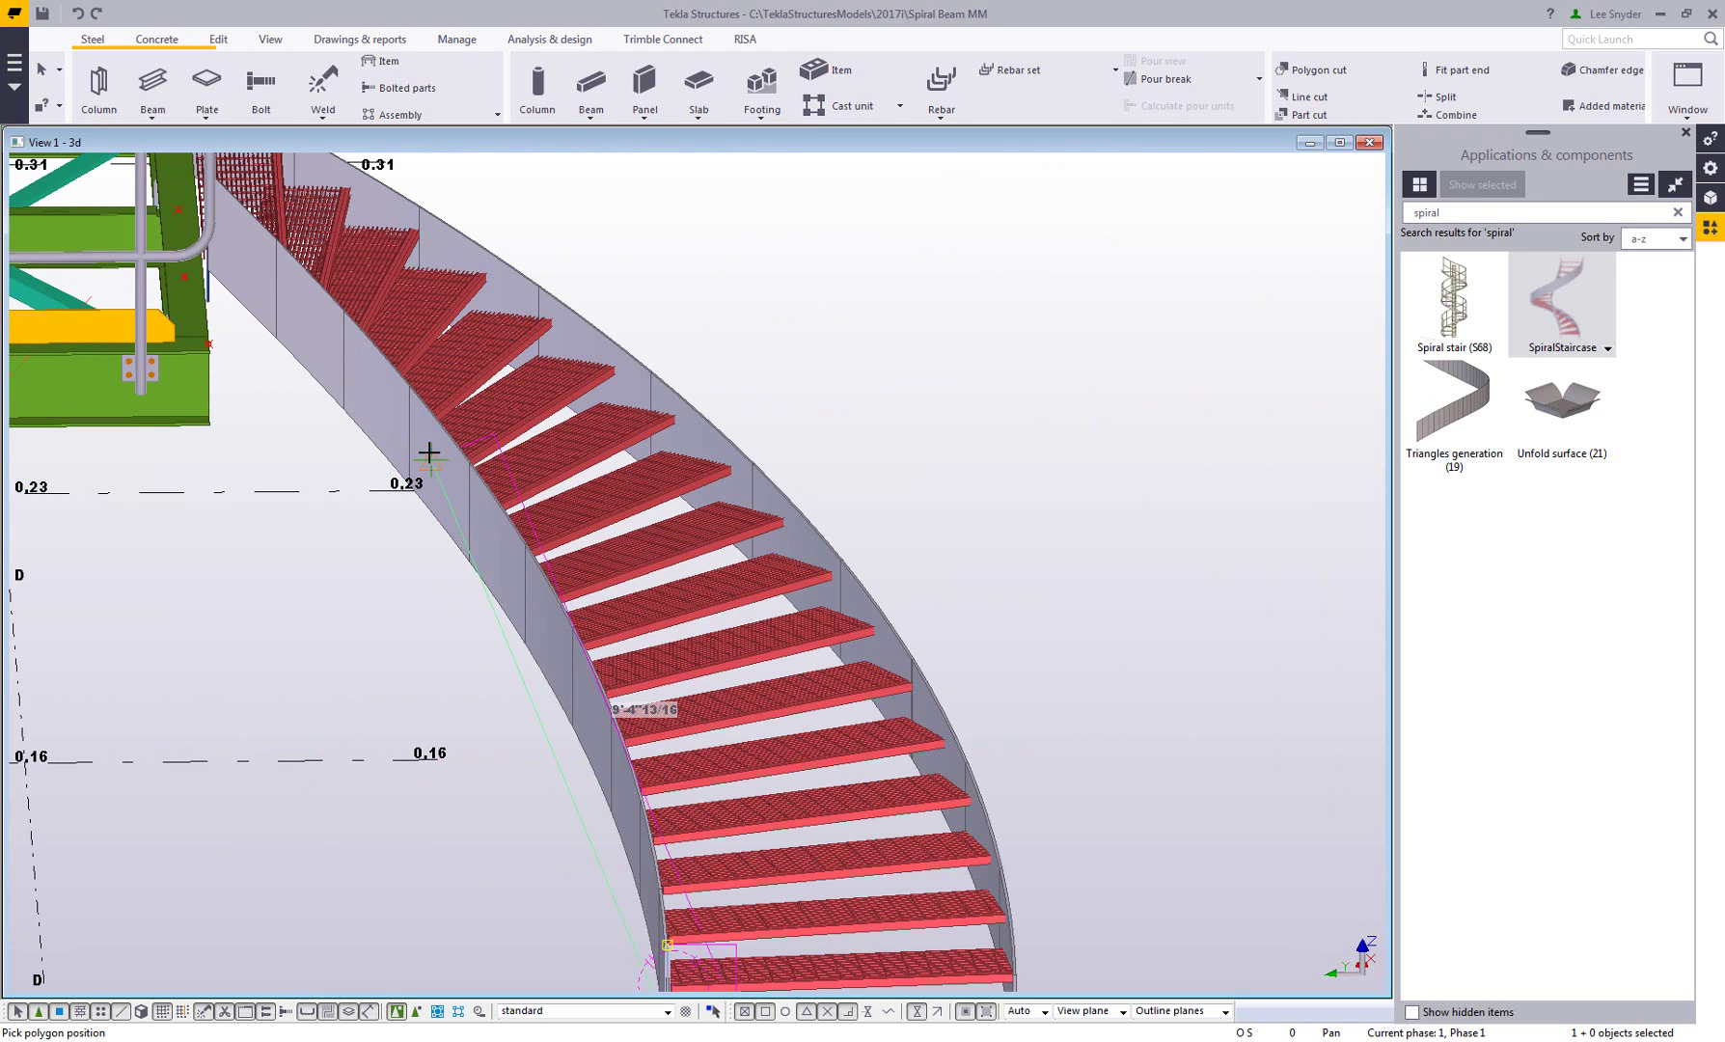
{"action": "scroll", "coordinate": [431, 455], "scroll_direction": "down", "scroll_amount": 6}
{"action": "scroll", "coordinate": [454, 306], "scroll_direction": "up", "scroll_amount": 3}
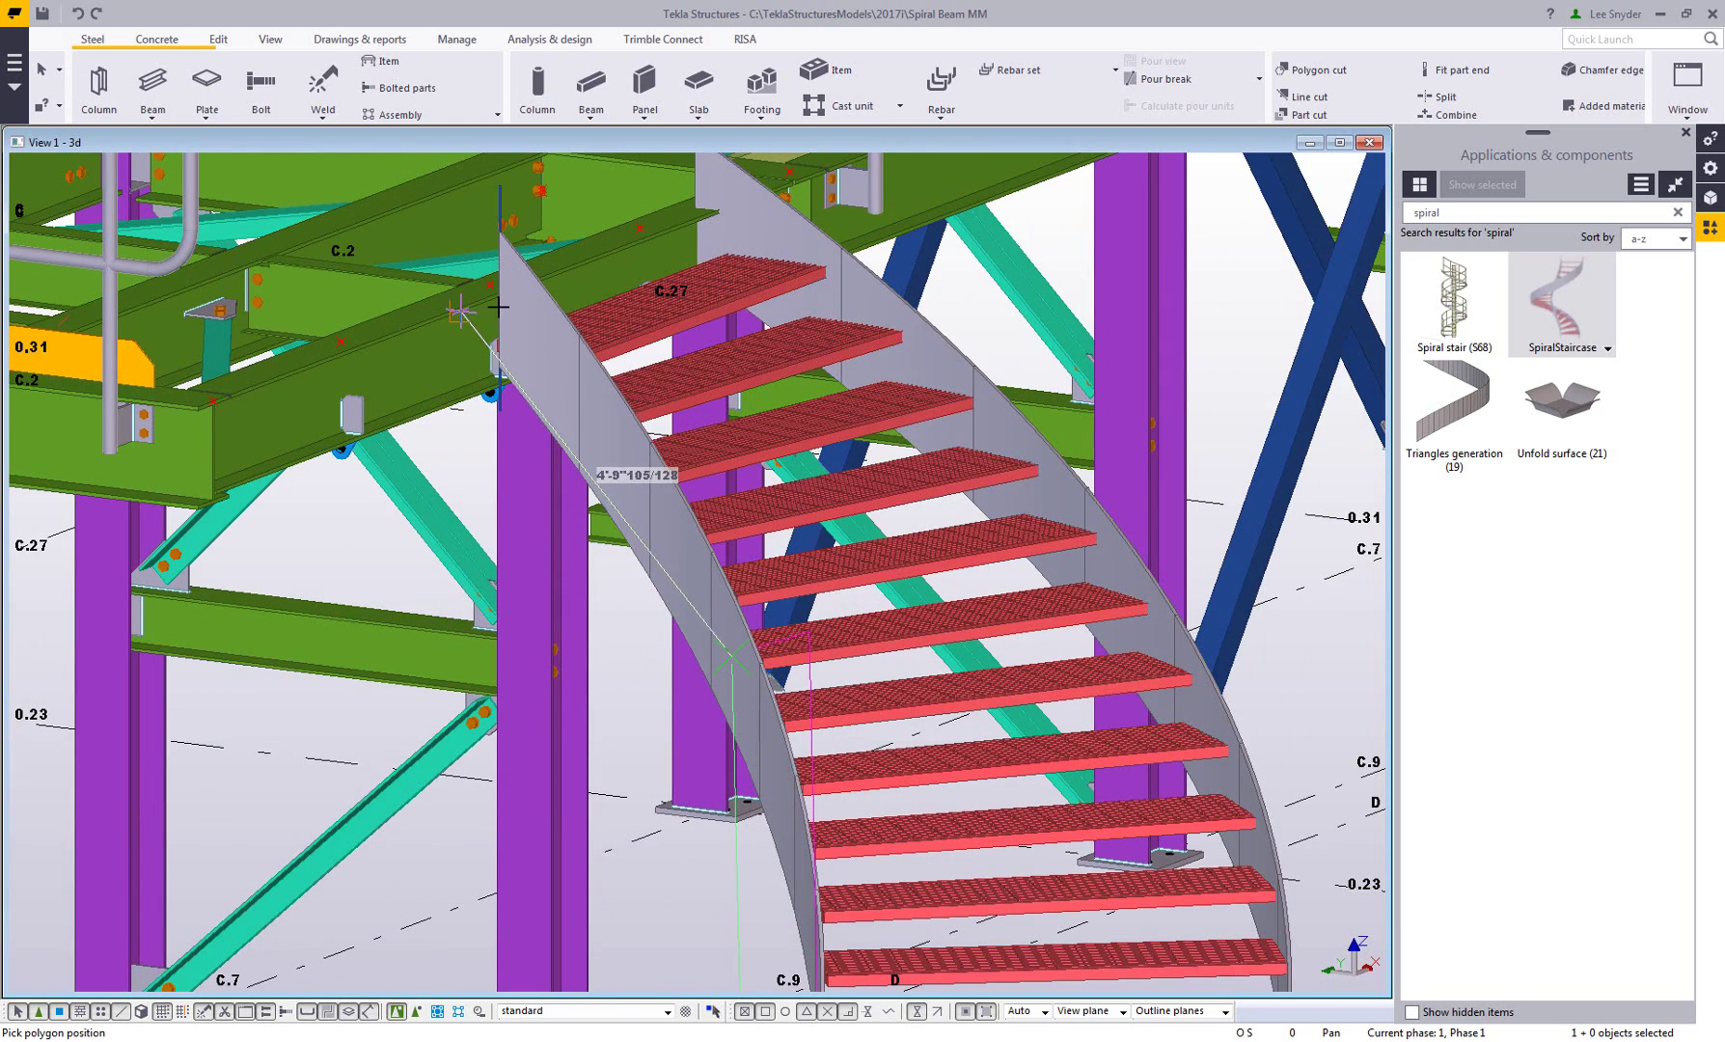
{"action": "middle_click", "coordinate": [503, 308]}
{"action": "right_click", "coordinate": [530, 318]}
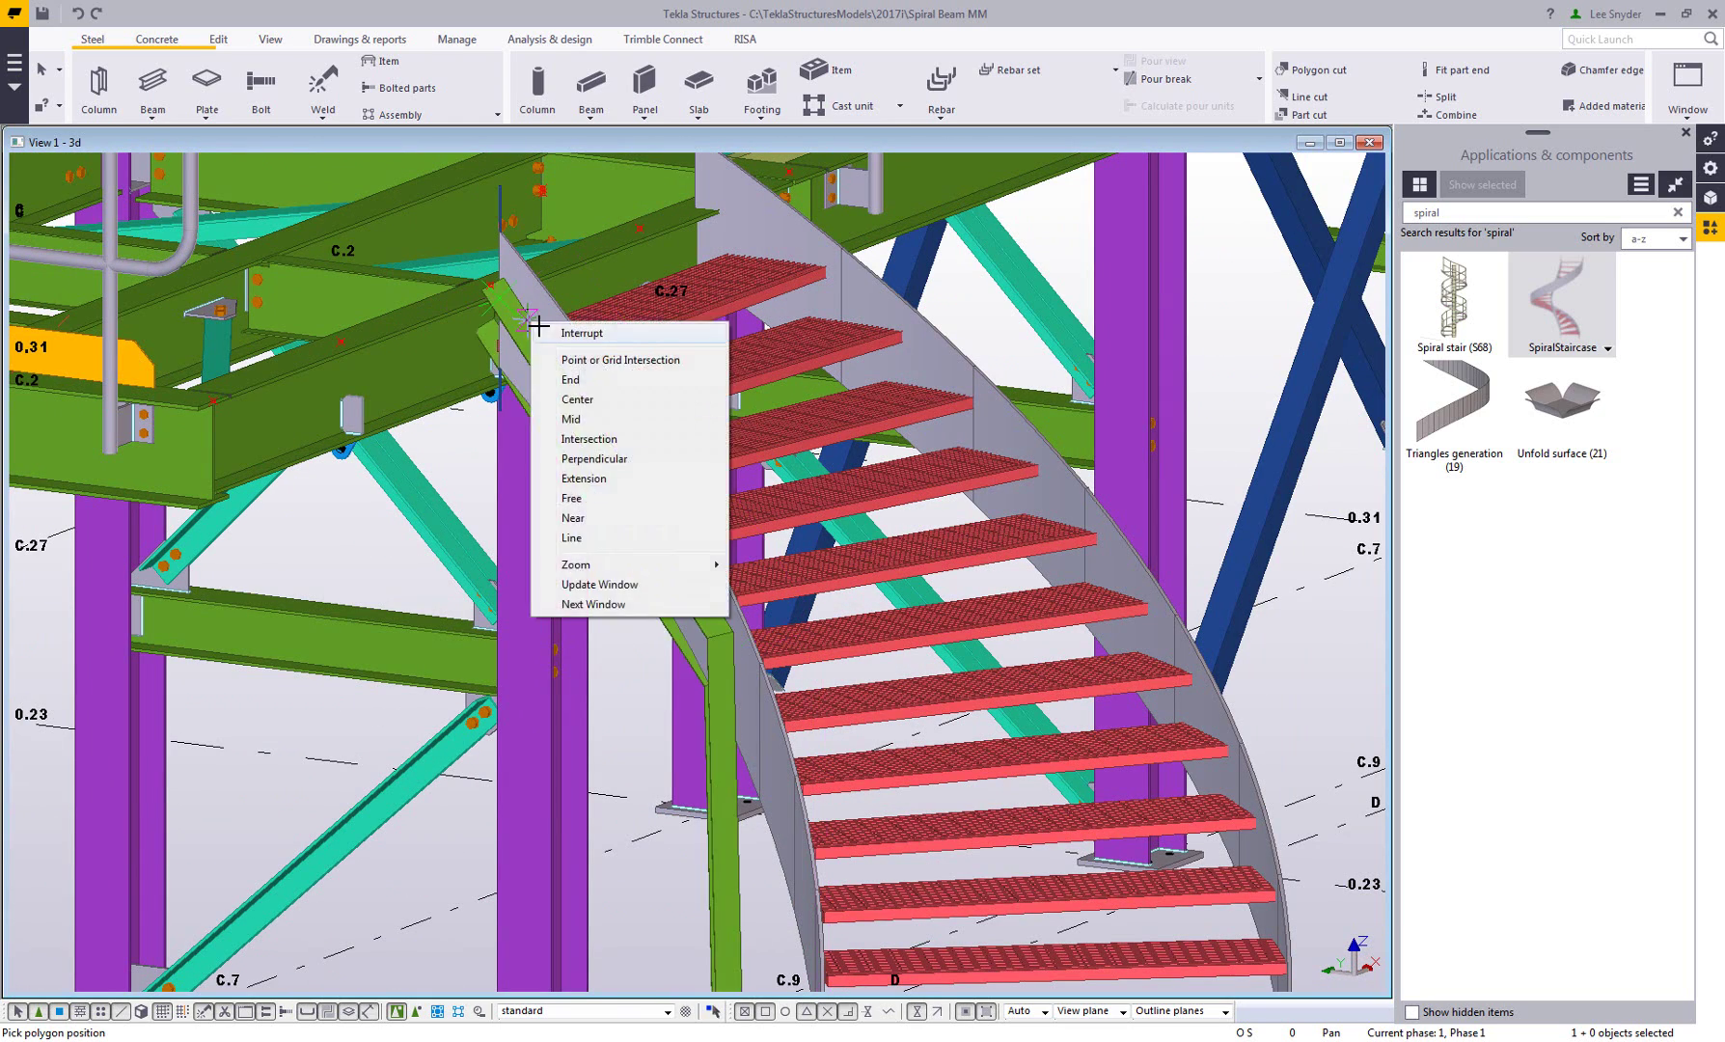
{"action": "left_click", "coordinate": [565, 332]}
Change the chamfer at the polybeam's middle point to the arc type so the beam curves.
{"action": "double_click", "coordinate": [732, 658]}
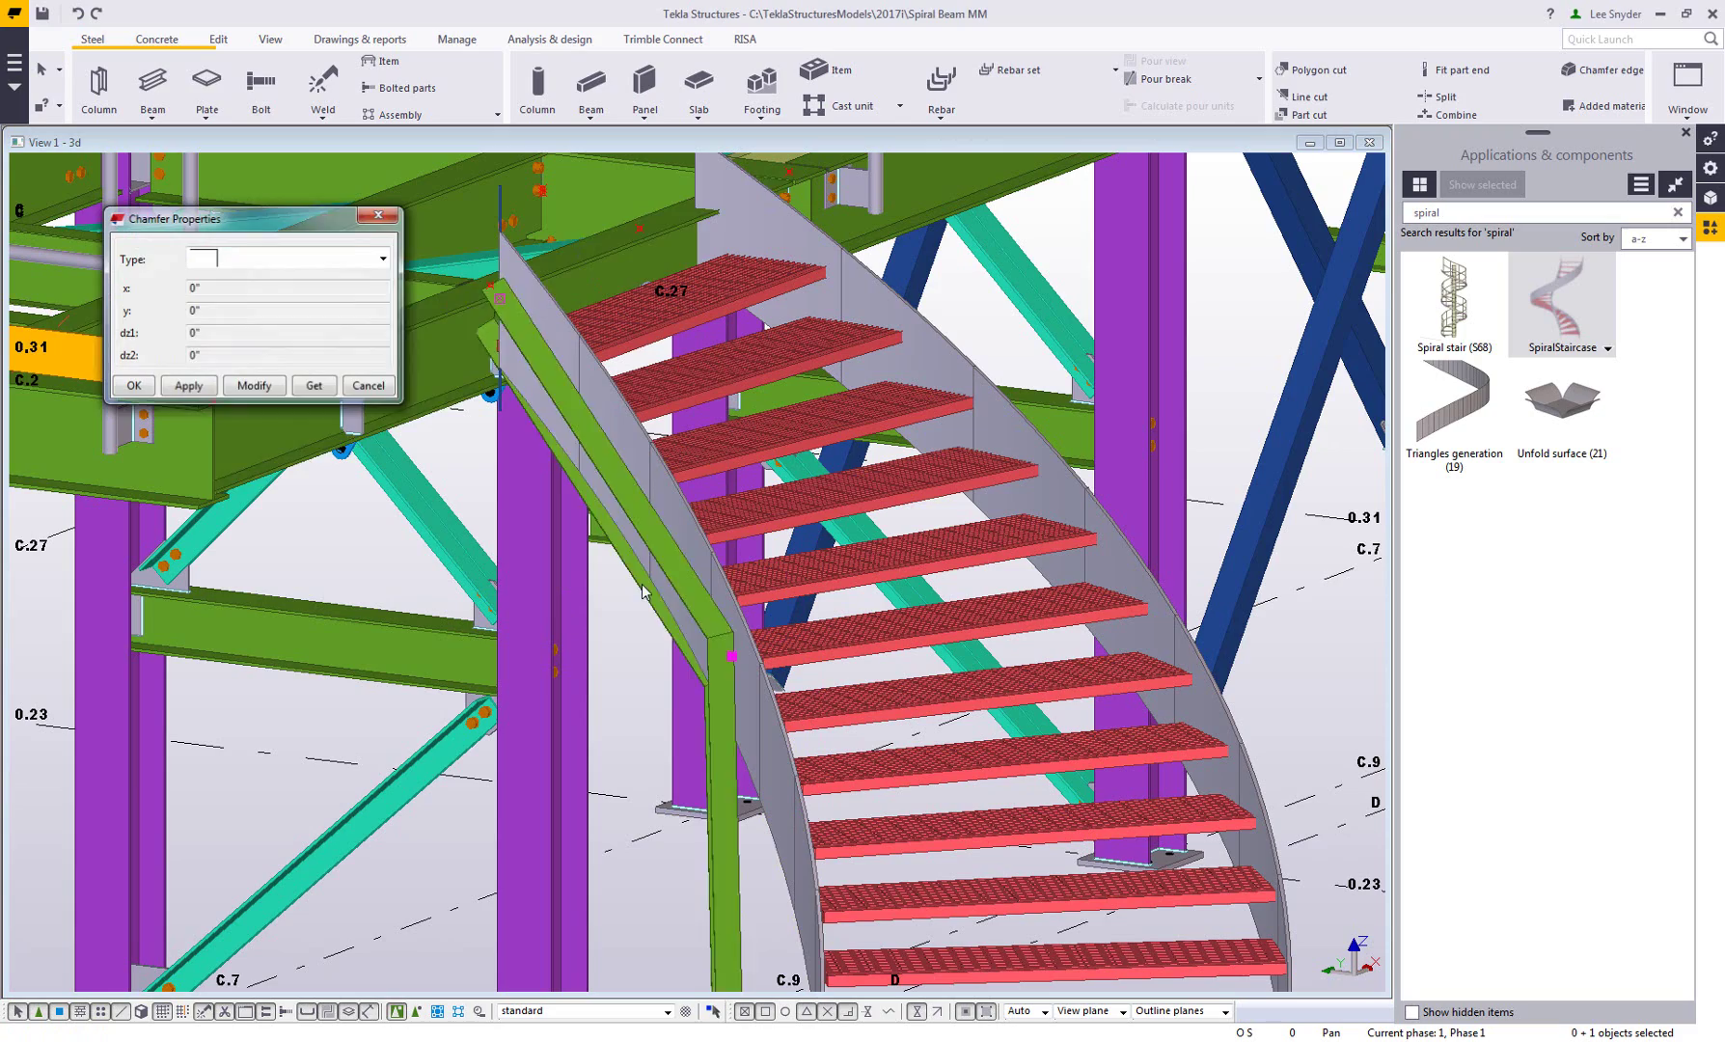
{"action": "left_click", "coordinate": [251, 386]}
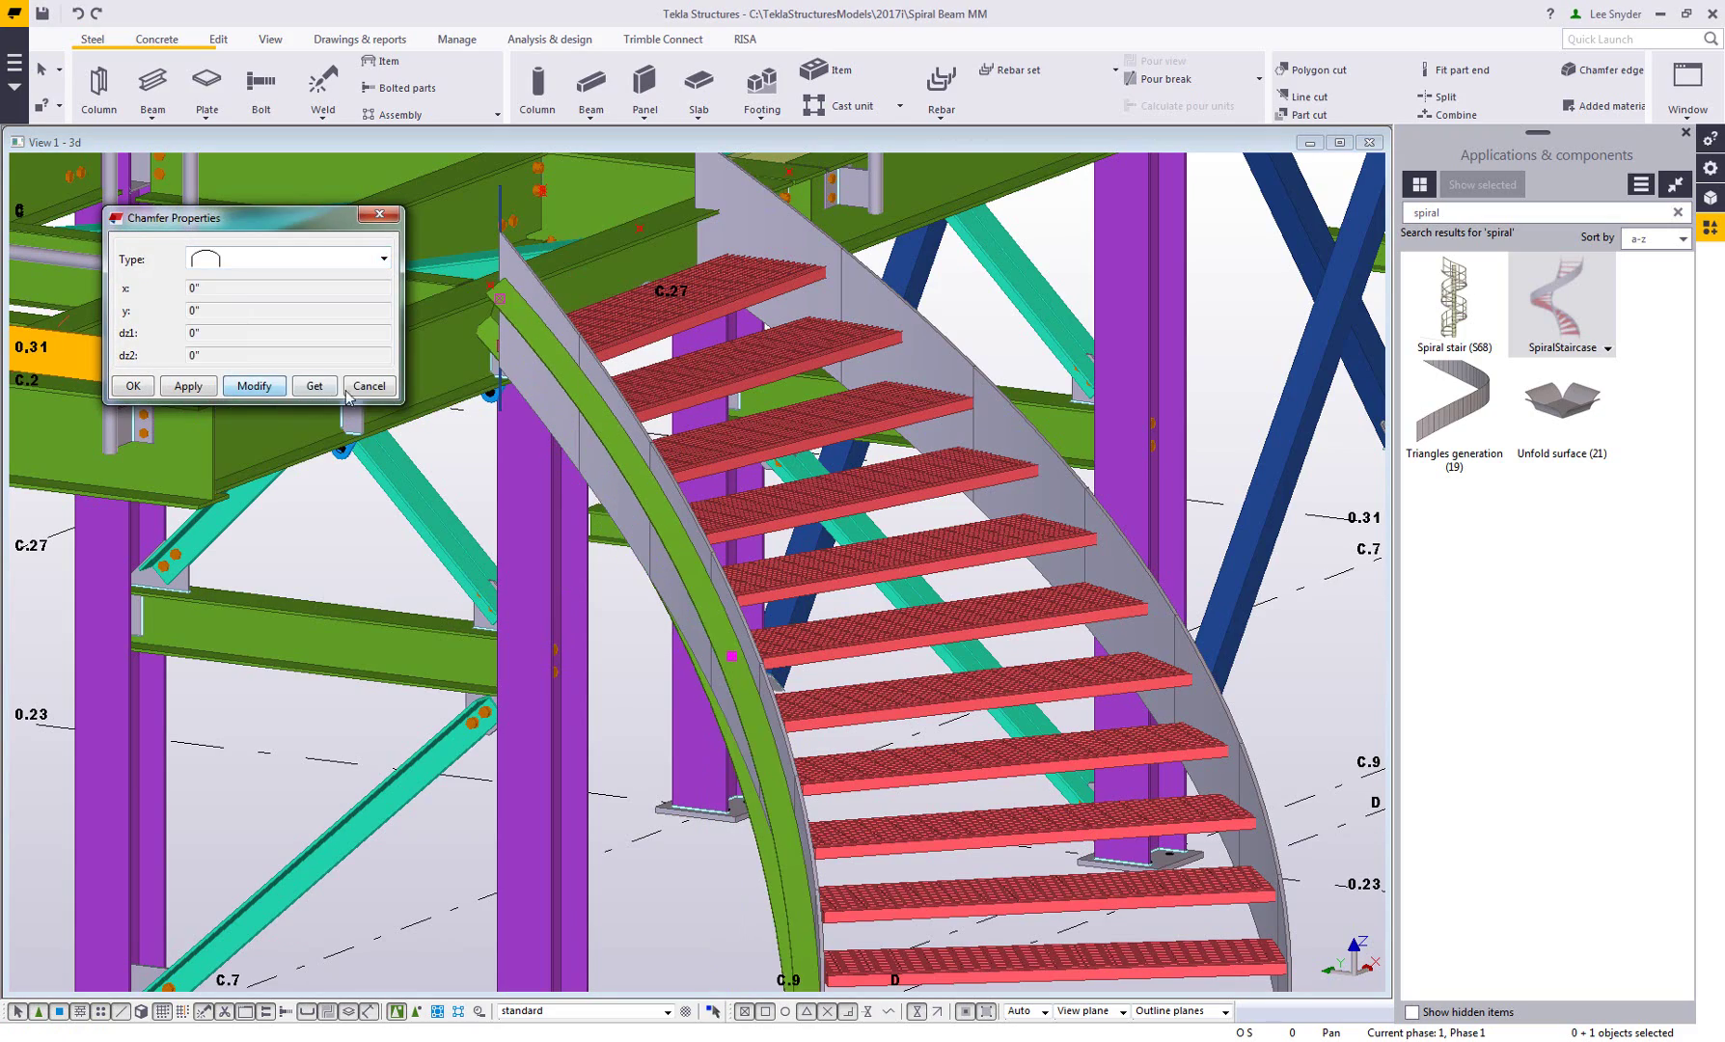
{"action": "left_click", "coordinate": [369, 387]}
Examine how the curved polybeam's bottom end aligns with the vertical reference member and the inner stringer.
{"action": "middle_click_drag", "start_coordinate": [706, 852], "coordinate": [677, 560]}
{"action": "scroll", "coordinate": [677, 559], "scroll_direction": "down", "scroll_amount": 5}
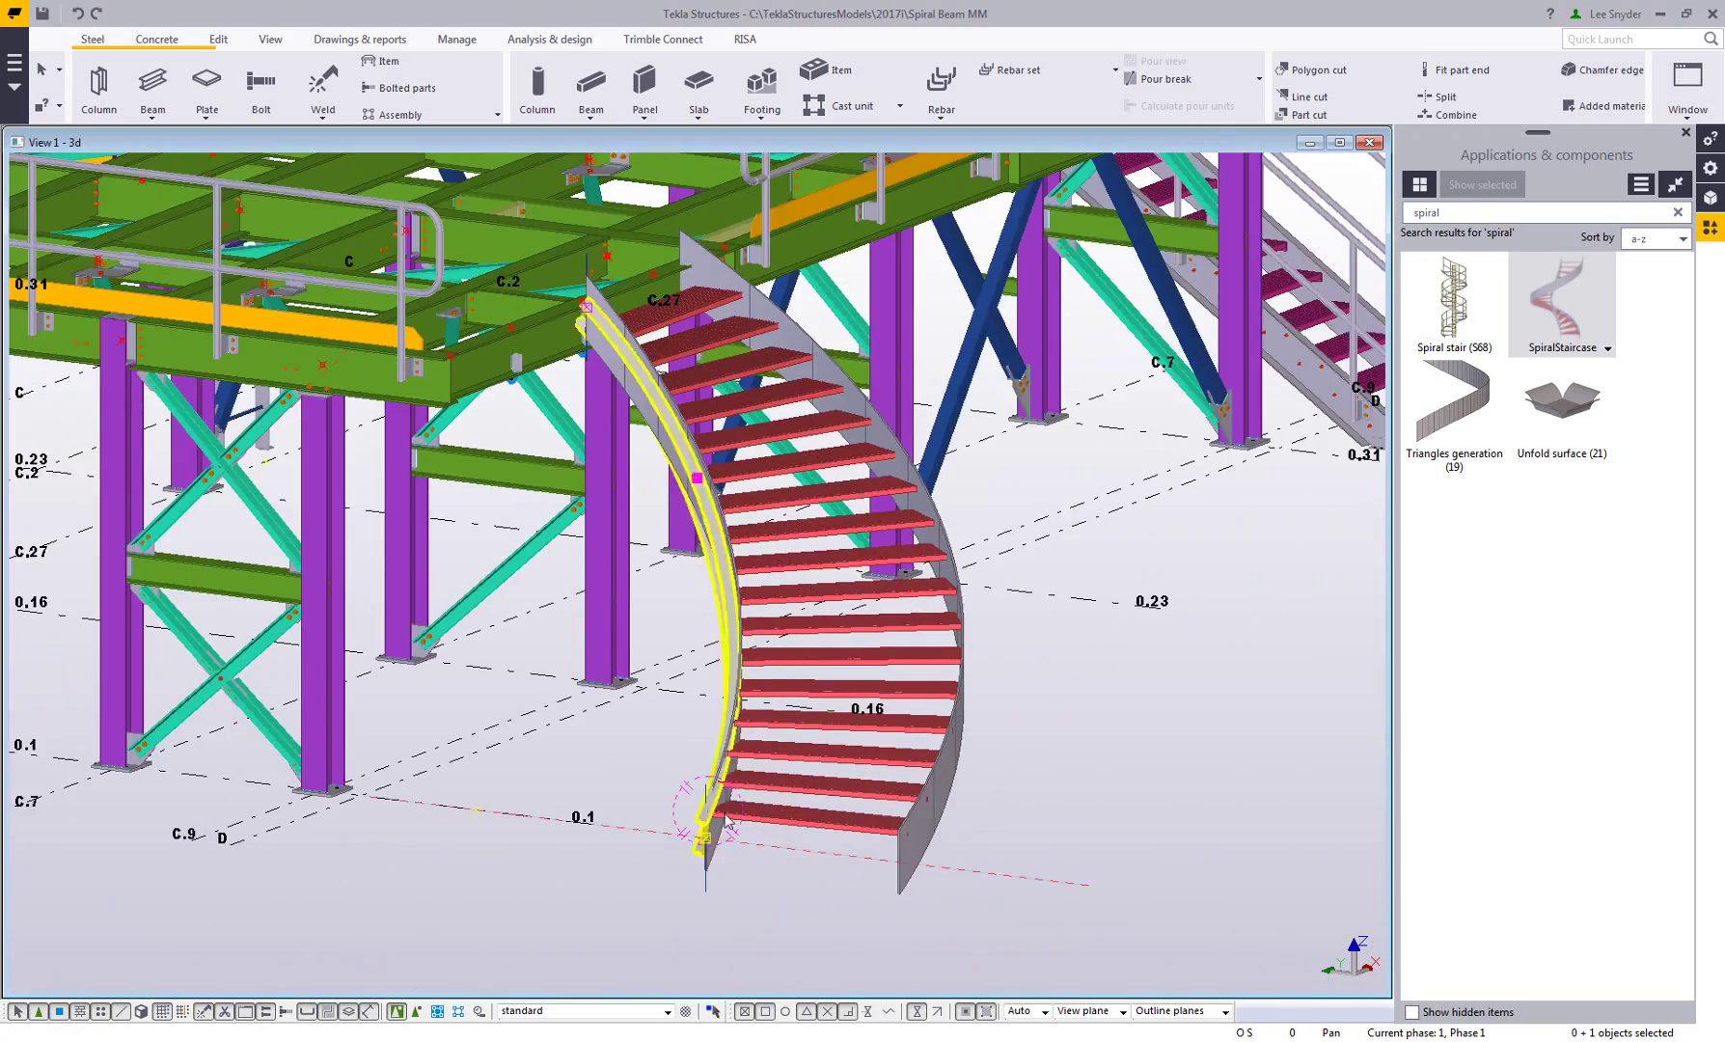
{"action": "scroll", "coordinate": [696, 849], "scroll_direction": "up", "scroll_amount": 5}
{"action": "scroll", "coordinate": [699, 853], "scroll_direction": "up", "scroll_amount": 3}
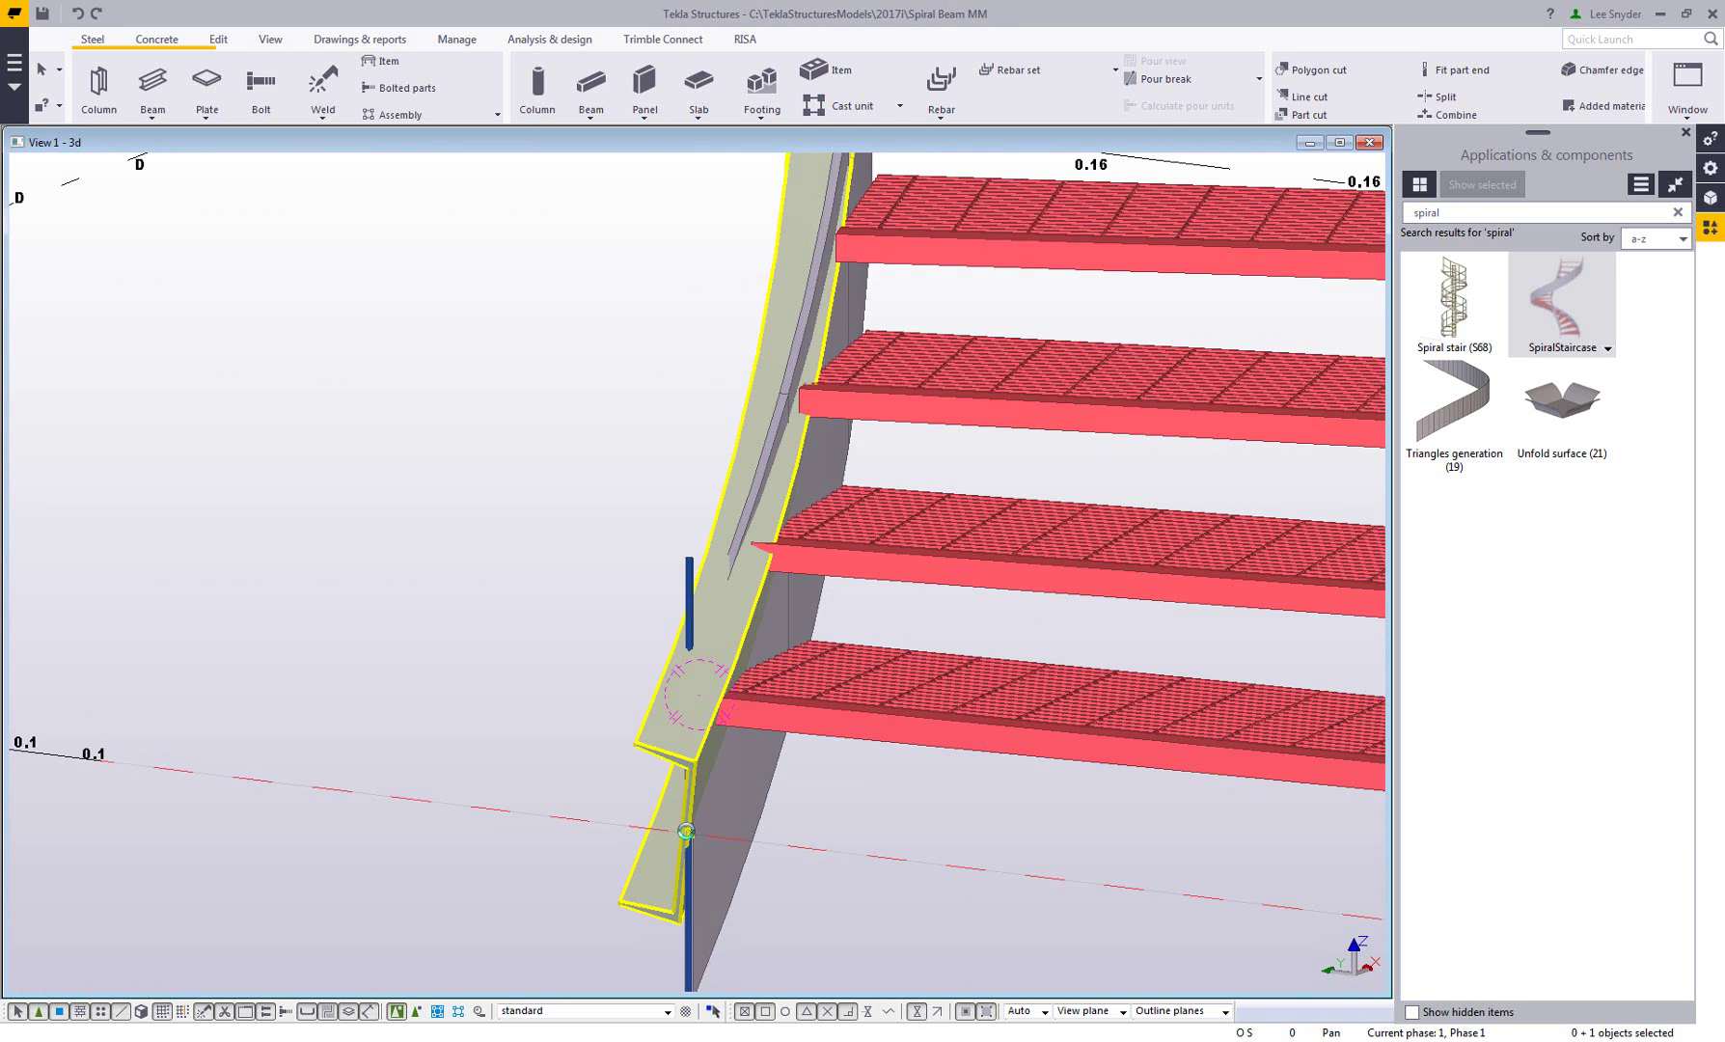
{"action": "mouse_move", "coordinate": [686, 830]}
{"action": "middle_mouse_down", "text": "ctrl"}
{"action": "mouse_move", "coordinate": [691, 758]}
{"action": "mouse_move", "coordinate": [695, 797]}
{"action": "middle_mouse_up", "text": "ctrl"}
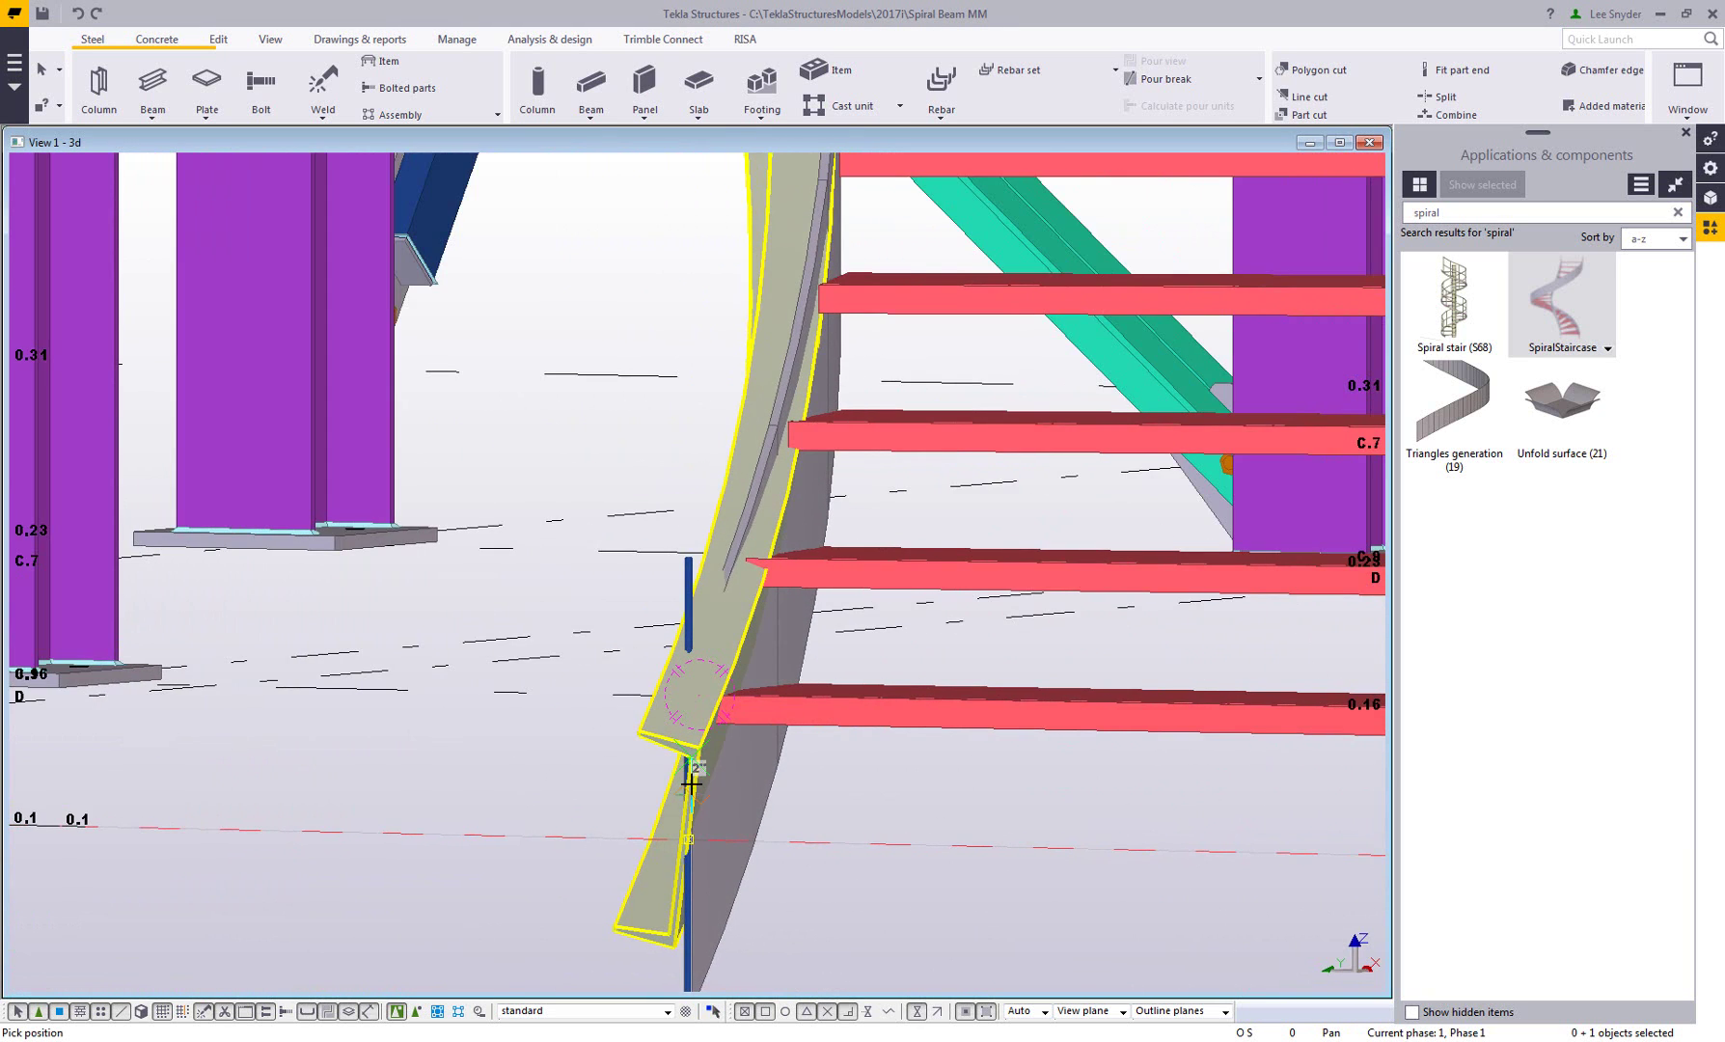
{"action": "scroll", "coordinate": [691, 784], "scroll_direction": "up", "scroll_amount": 2}
{"action": "scroll", "coordinate": [695, 657], "scroll_direction": "down", "scroll_amount": 2}
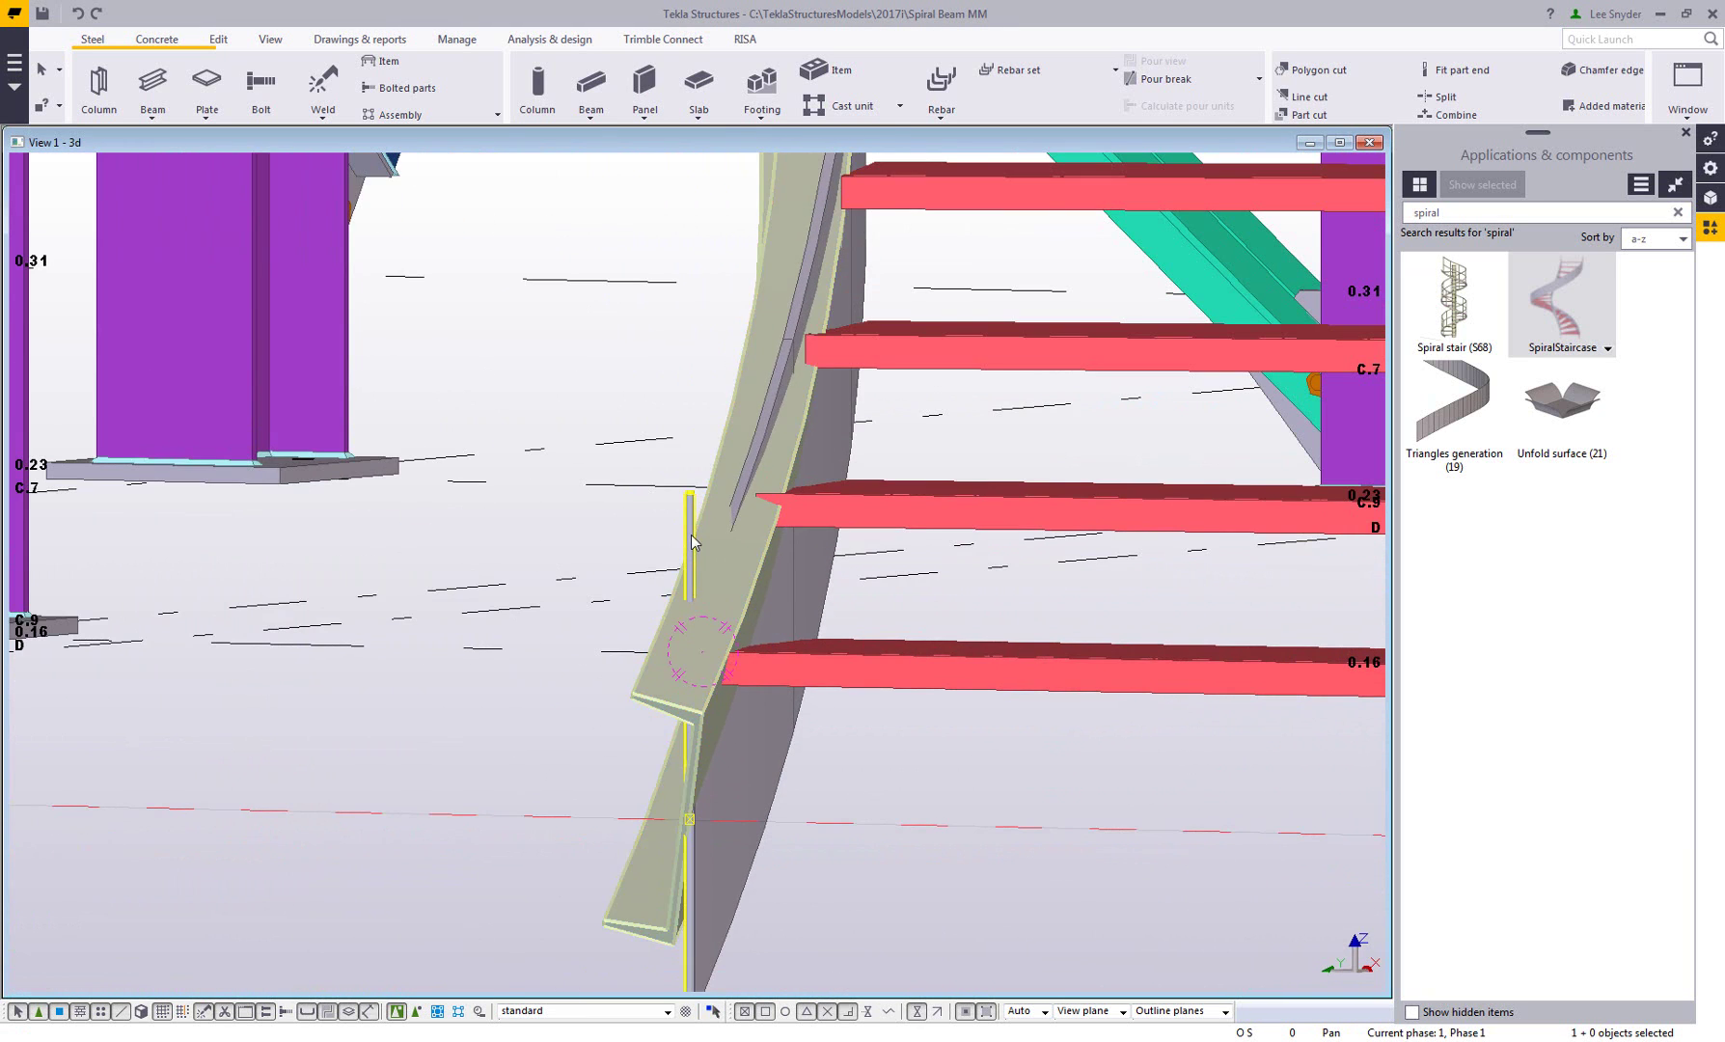
{"action": "left_click", "coordinate": [692, 536]}
{"action": "scroll", "coordinate": [688, 606], "scroll_direction": "down", "scroll_amount": 5}
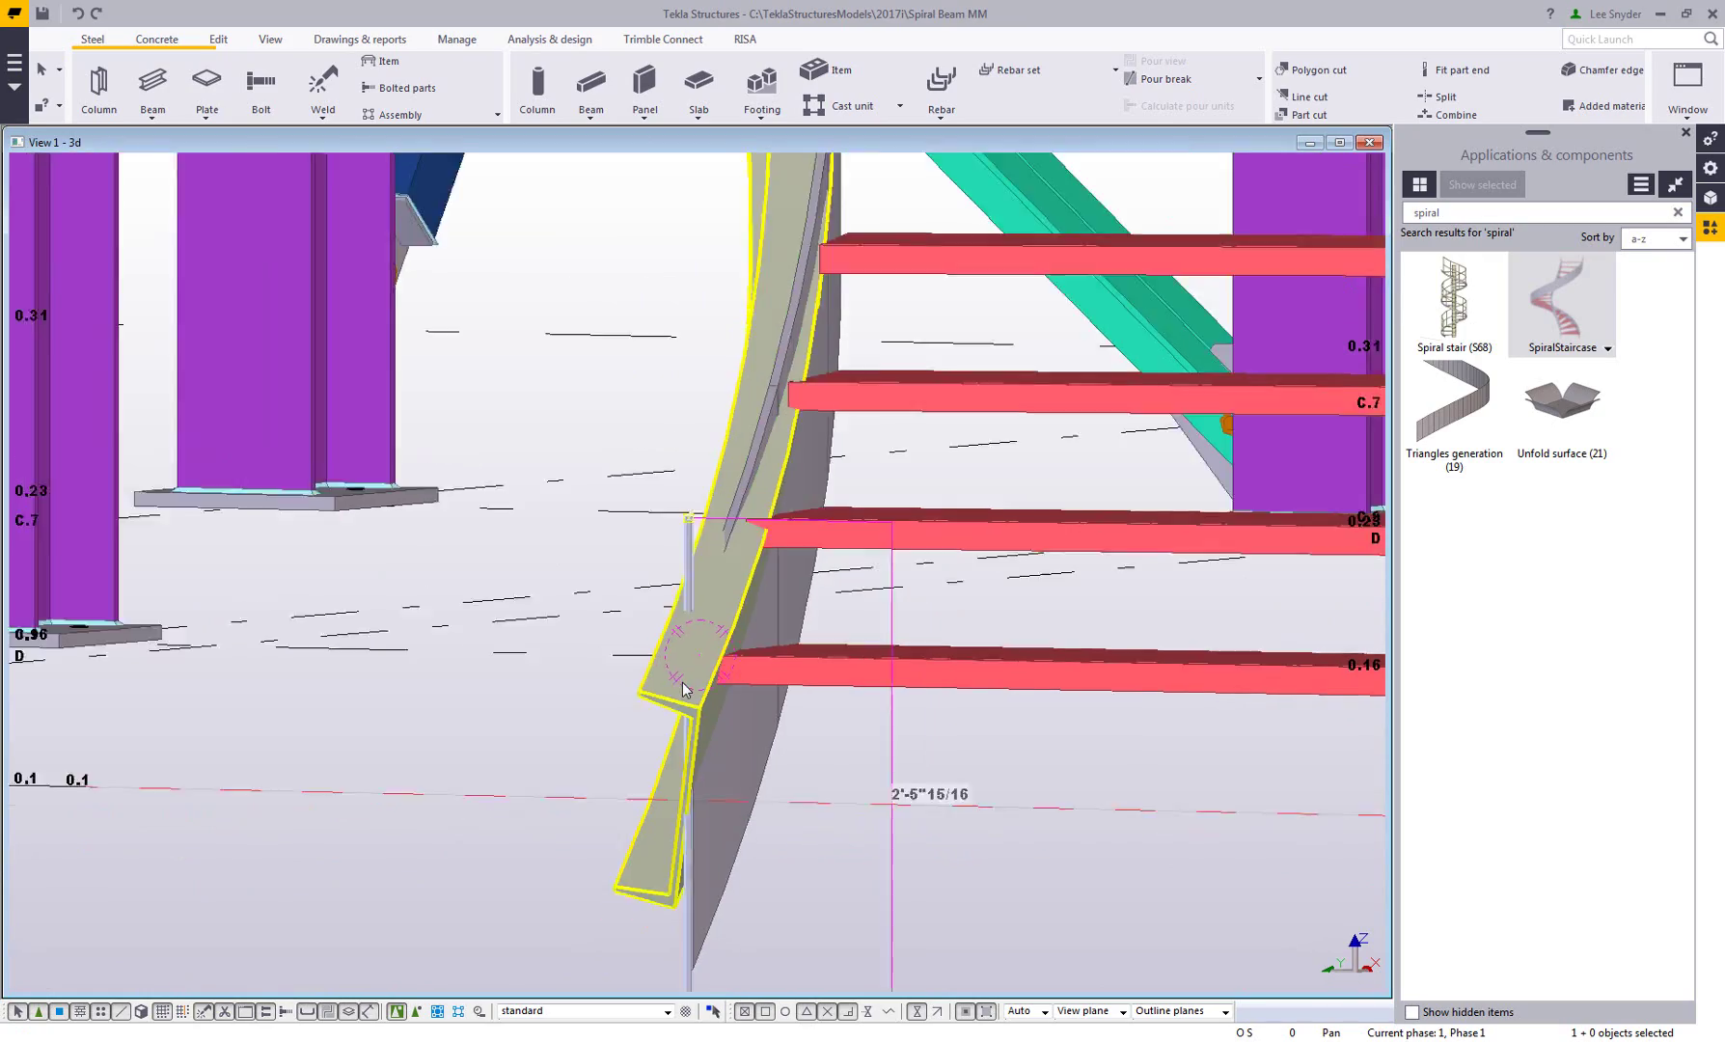
Examine the polybeam's top end at the platform and compare its curve with the inner stringer from above.
{"action": "scroll", "coordinate": [419, 377], "scroll_direction": "up", "scroll_amount": 3}
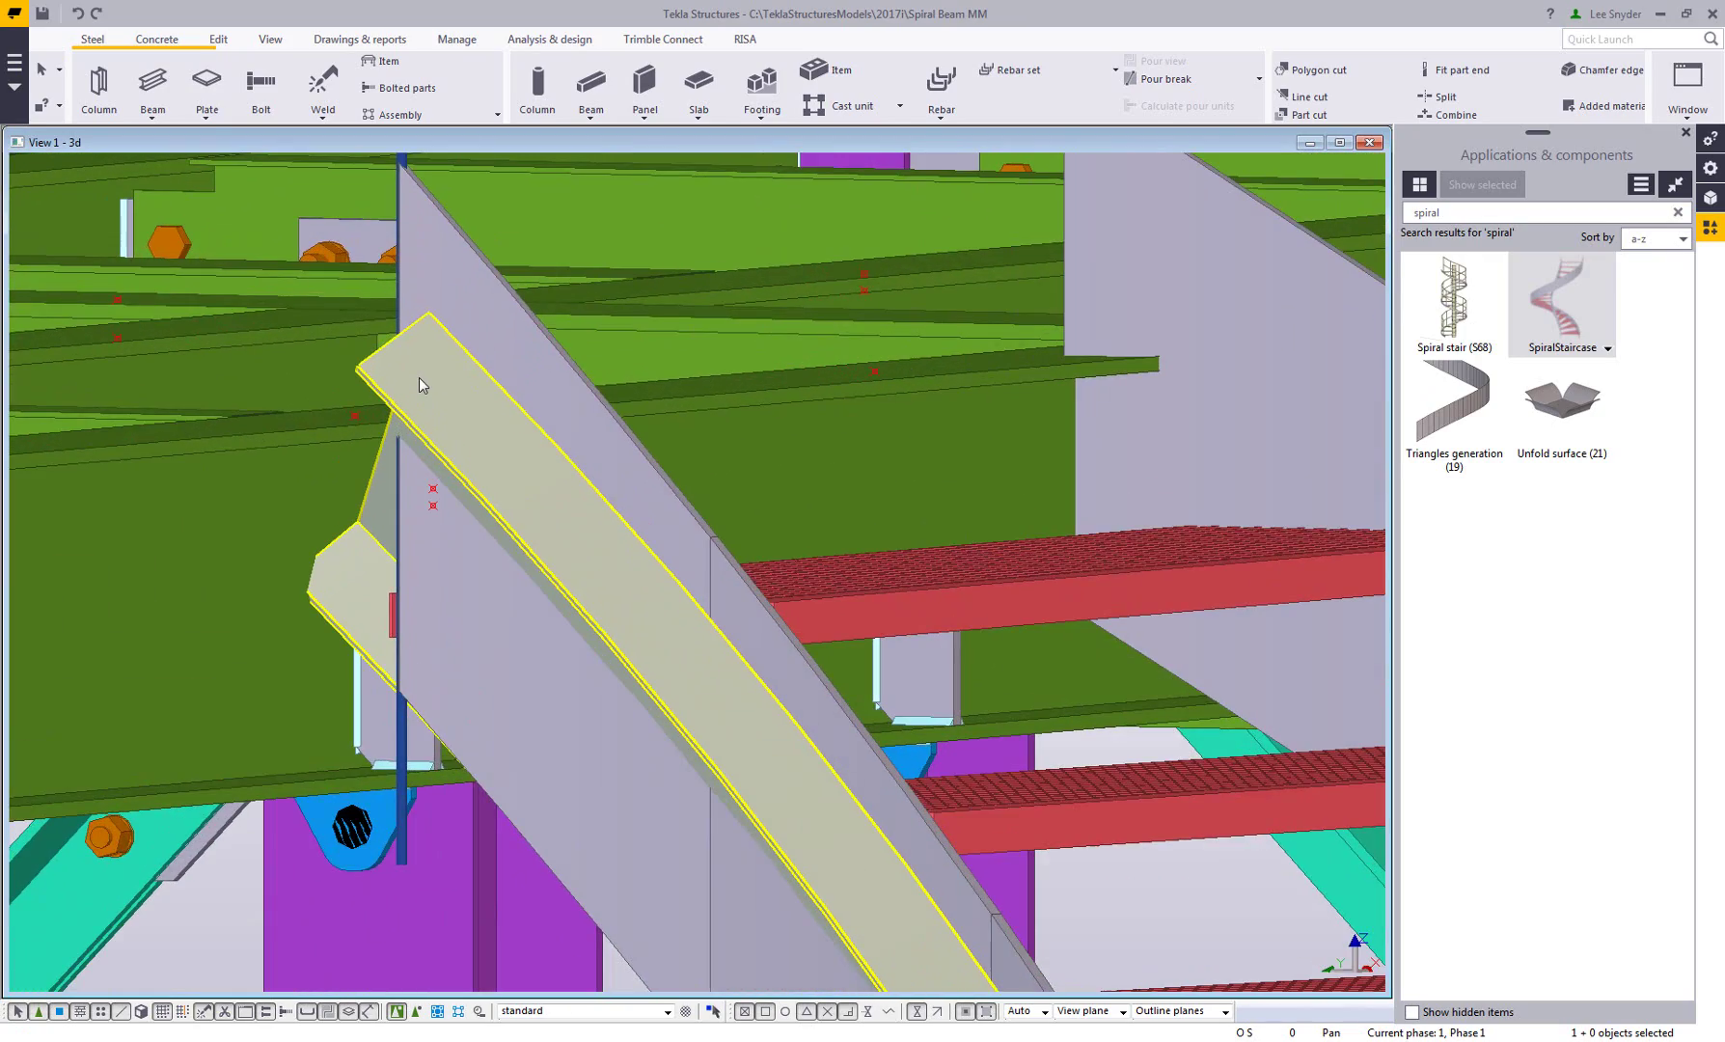
{"action": "scroll", "coordinate": [407, 583], "scroll_direction": "up", "scroll_amount": 1}
{"action": "middle_click_drag", "start_coordinate": [406, 583], "coordinate": [536, 612], "text": "ctrl"}
{"action": "scroll", "coordinate": [555, 653], "scroll_direction": "down", "scroll_amount": 2}
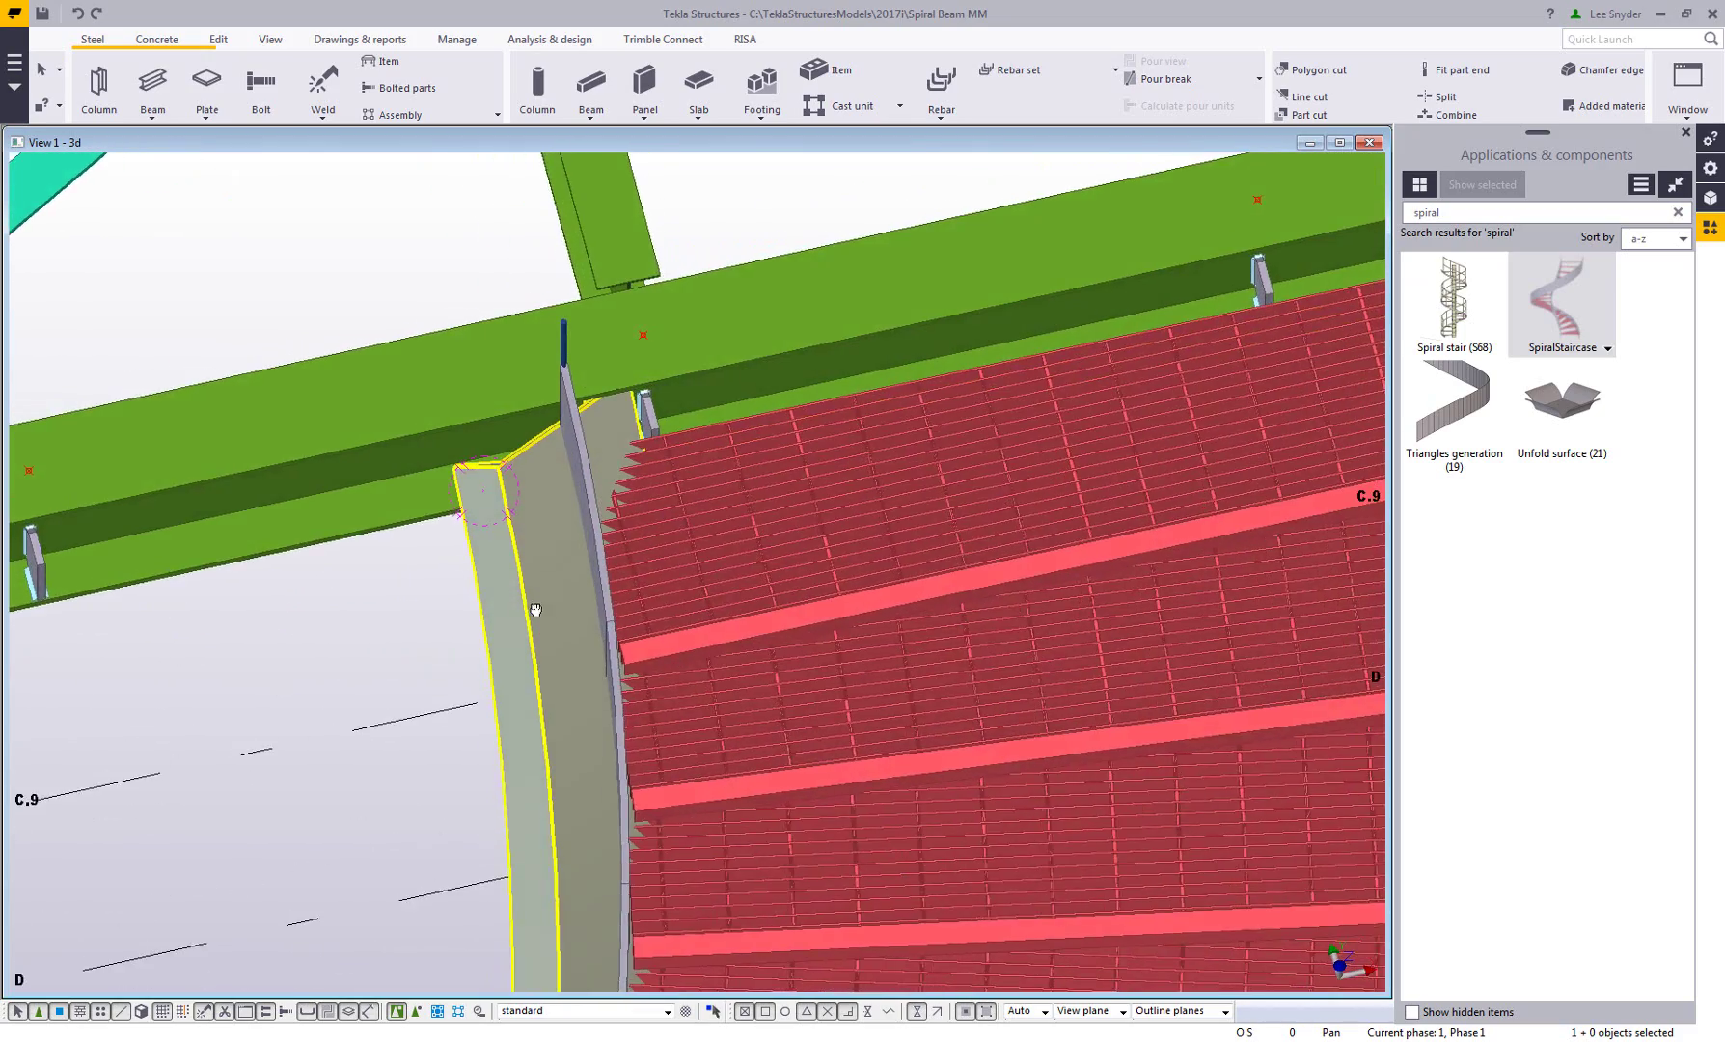
{"action": "scroll", "coordinate": [542, 444], "scroll_direction": "up", "scroll_amount": 2}
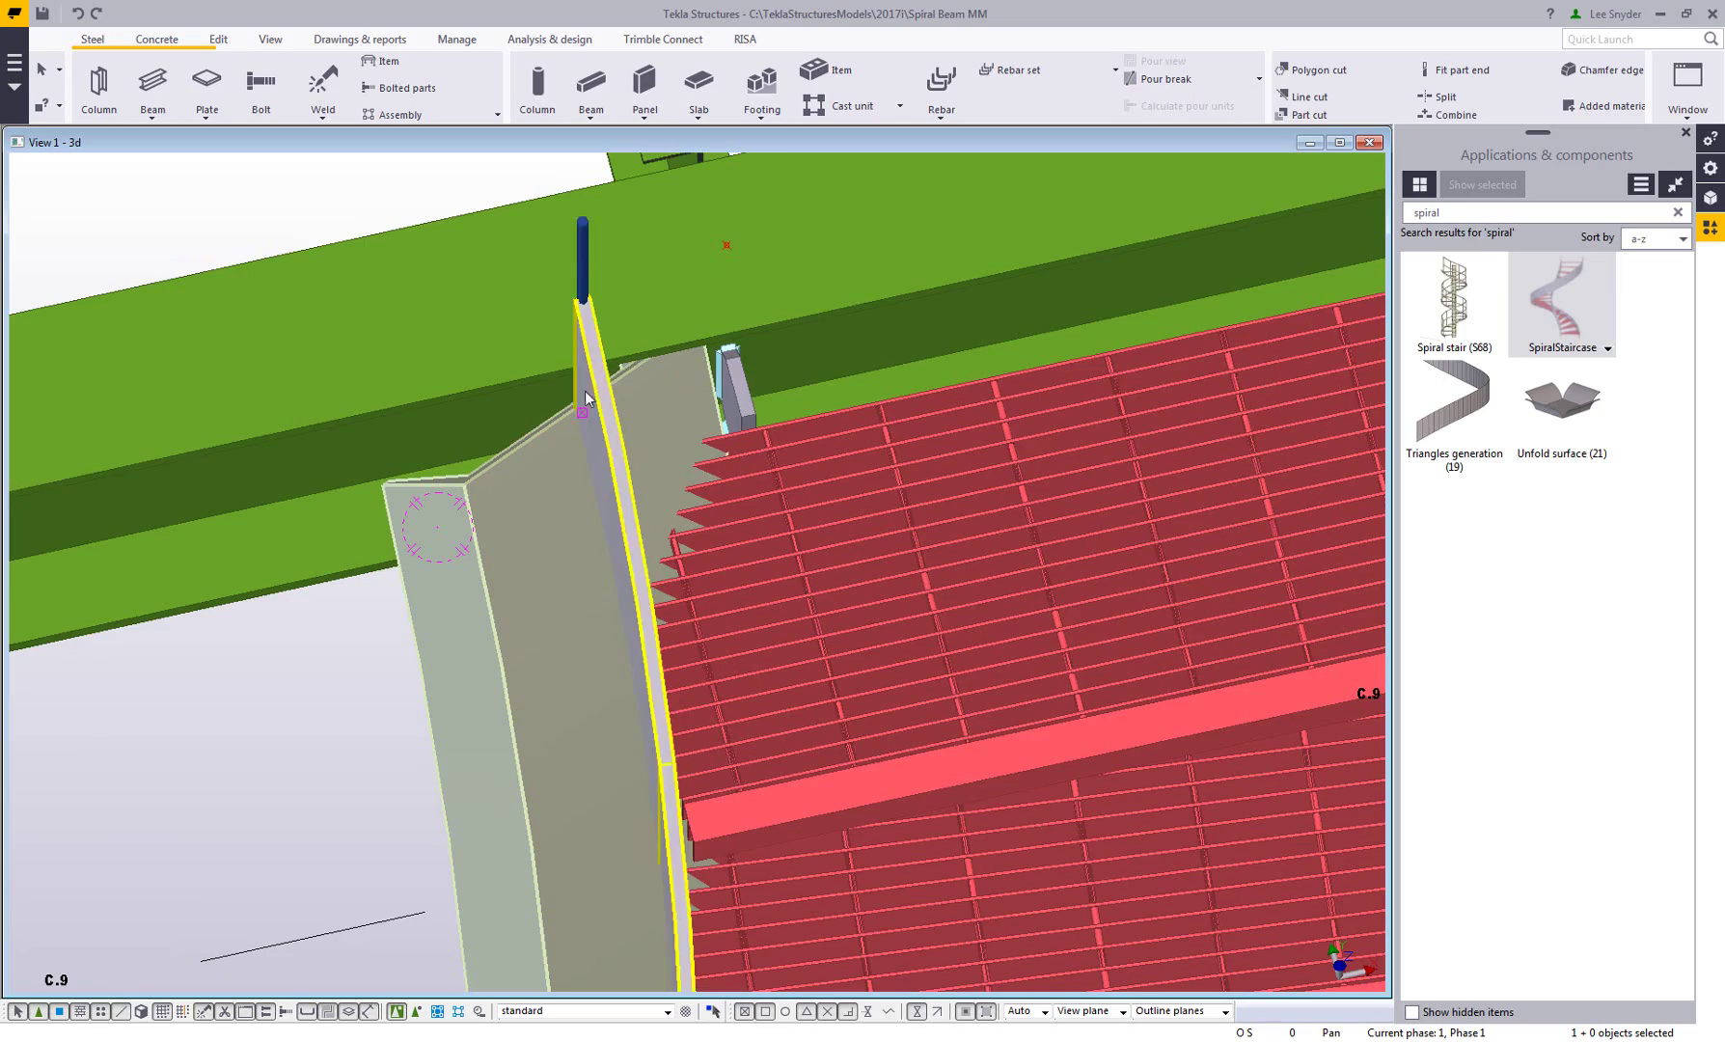
{"action": "scroll", "coordinate": [582, 299], "scroll_direction": "down", "scroll_amount": 1}
{"action": "scroll", "coordinate": [582, 311], "scroll_direction": "down", "scroll_amount": 6}
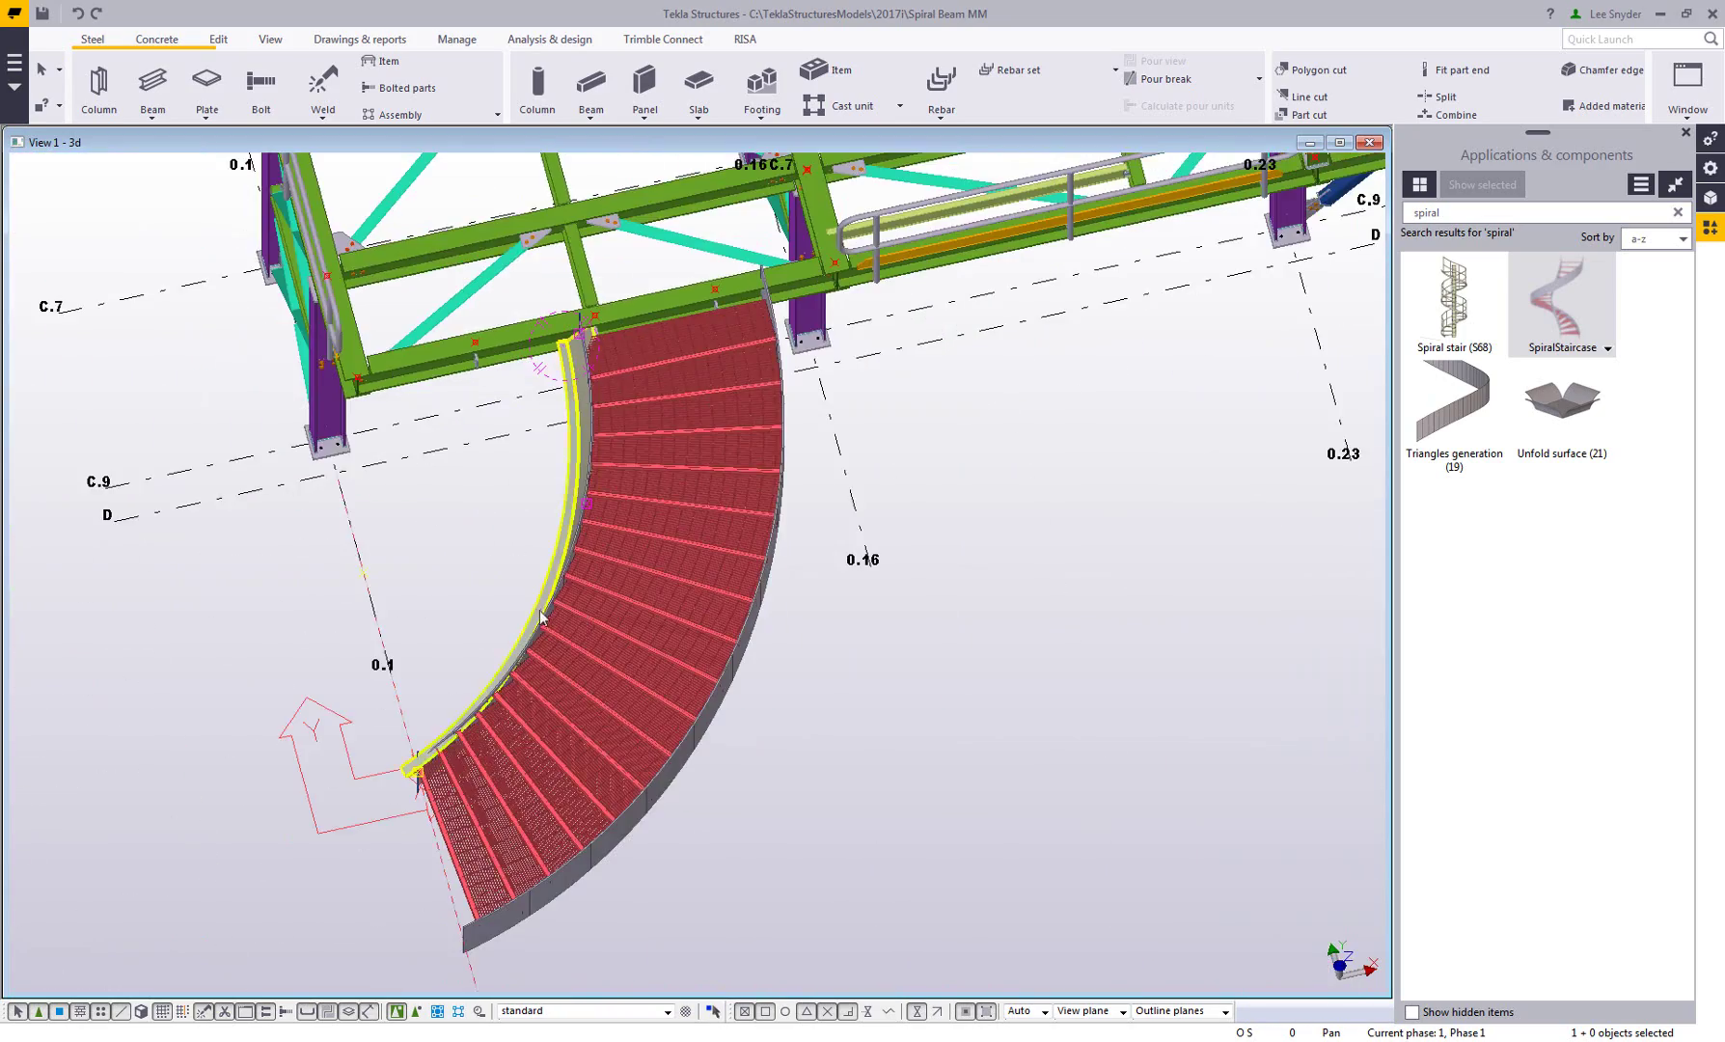
{"action": "middle_click_drag", "start_coordinate": [639, 627], "coordinate": [772, 424], "text": "ctrl"}
{"action": "middle_click_drag", "start_coordinate": [749, 650], "coordinate": [623, 647]}
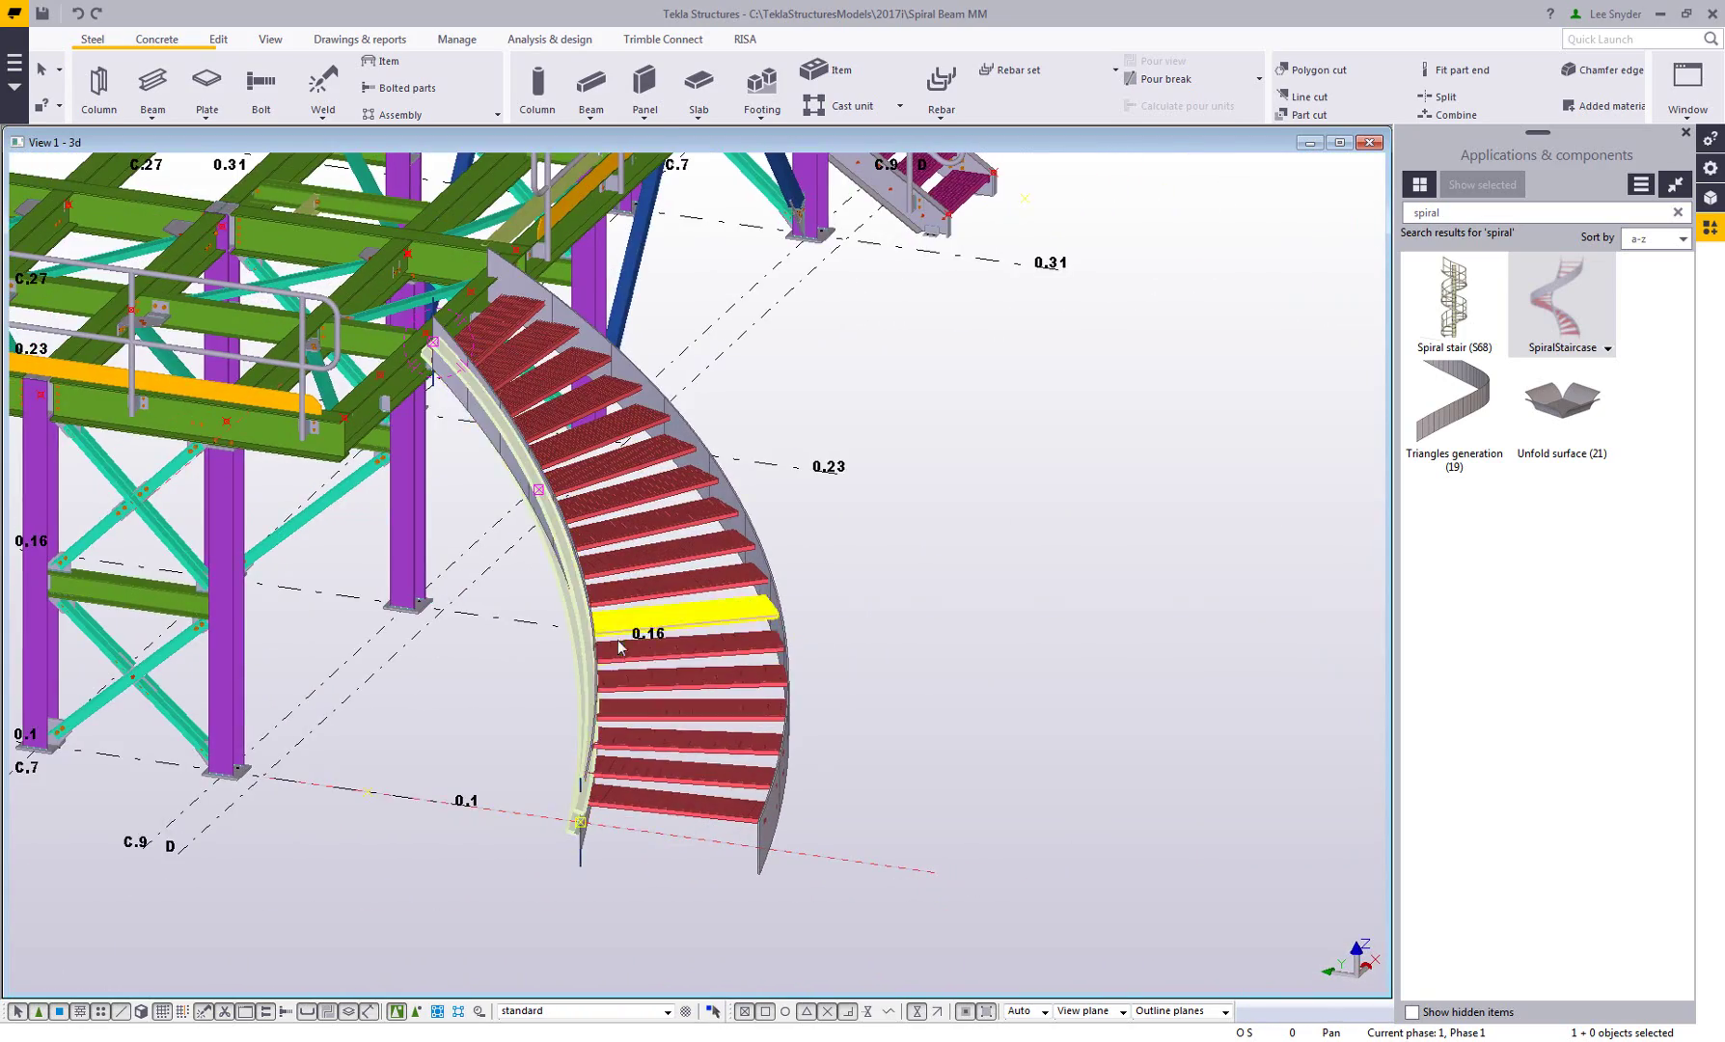
Start a steel spiral beam and load the saved Channel properties with profile C15X33.9, rotation angle 95 and total rise 10'-5"1/2.
{"action": "left_click", "coordinate": [153, 113]}
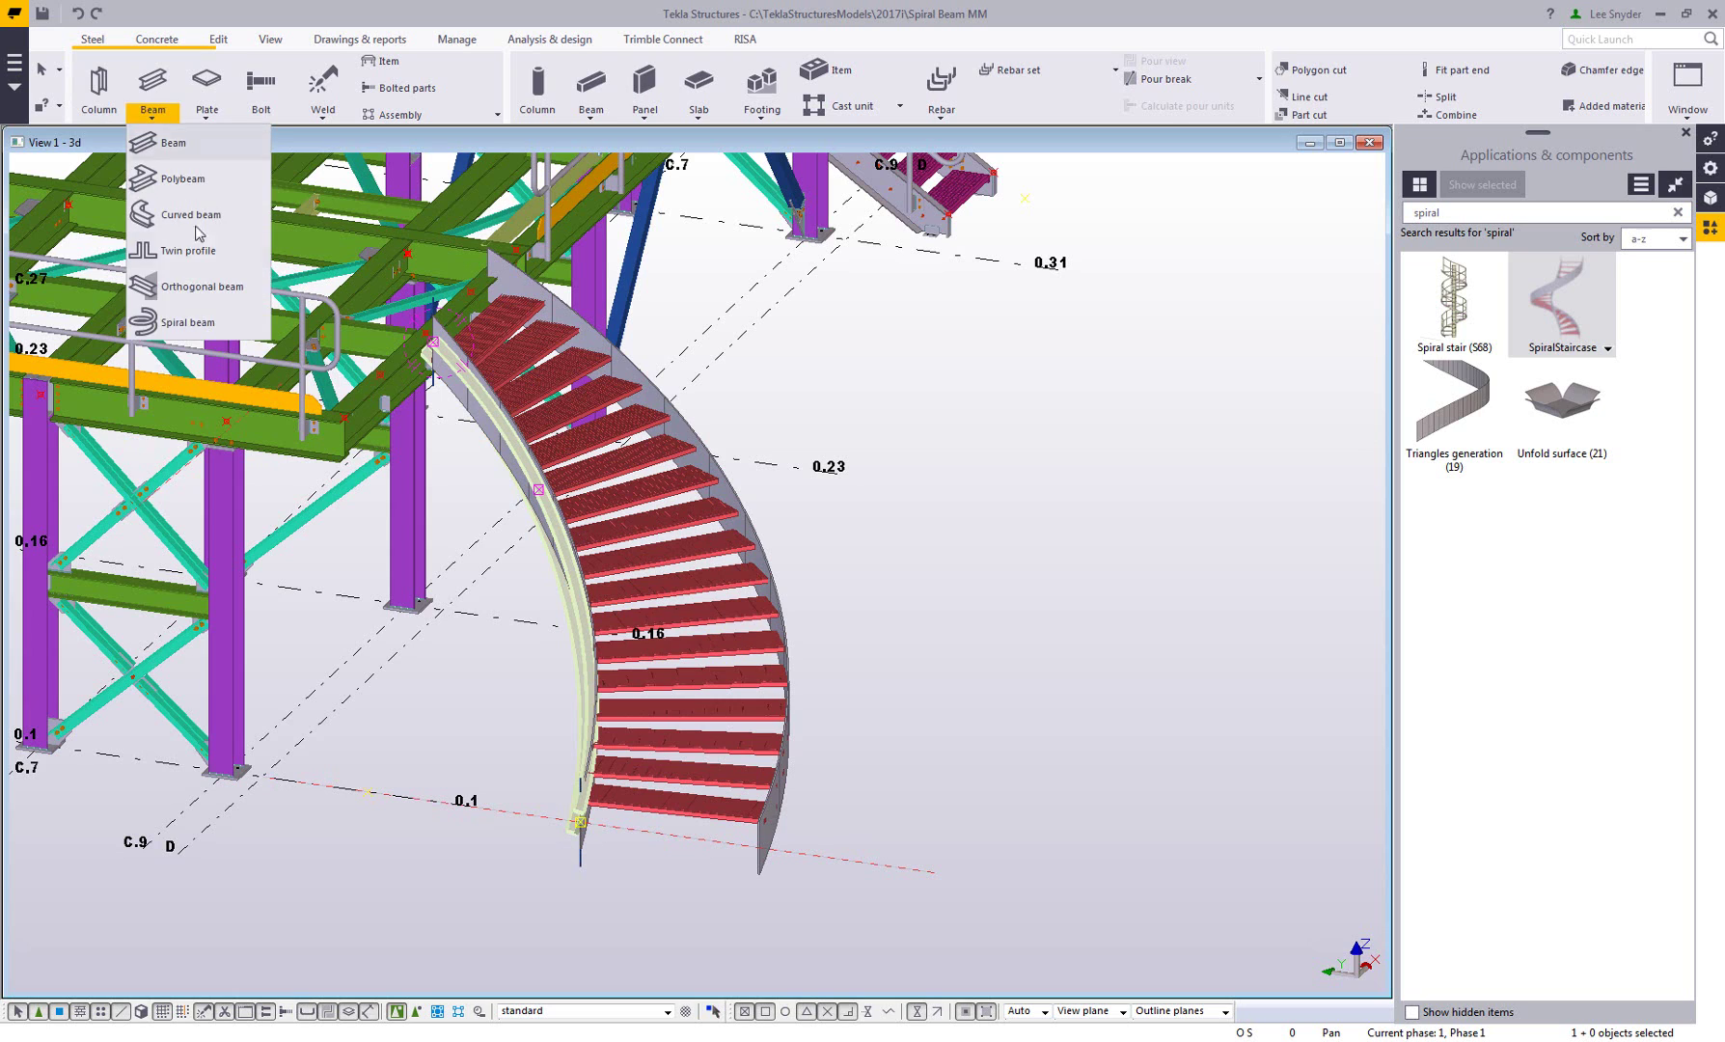
{"action": "left_click", "coordinate": [199, 307]}
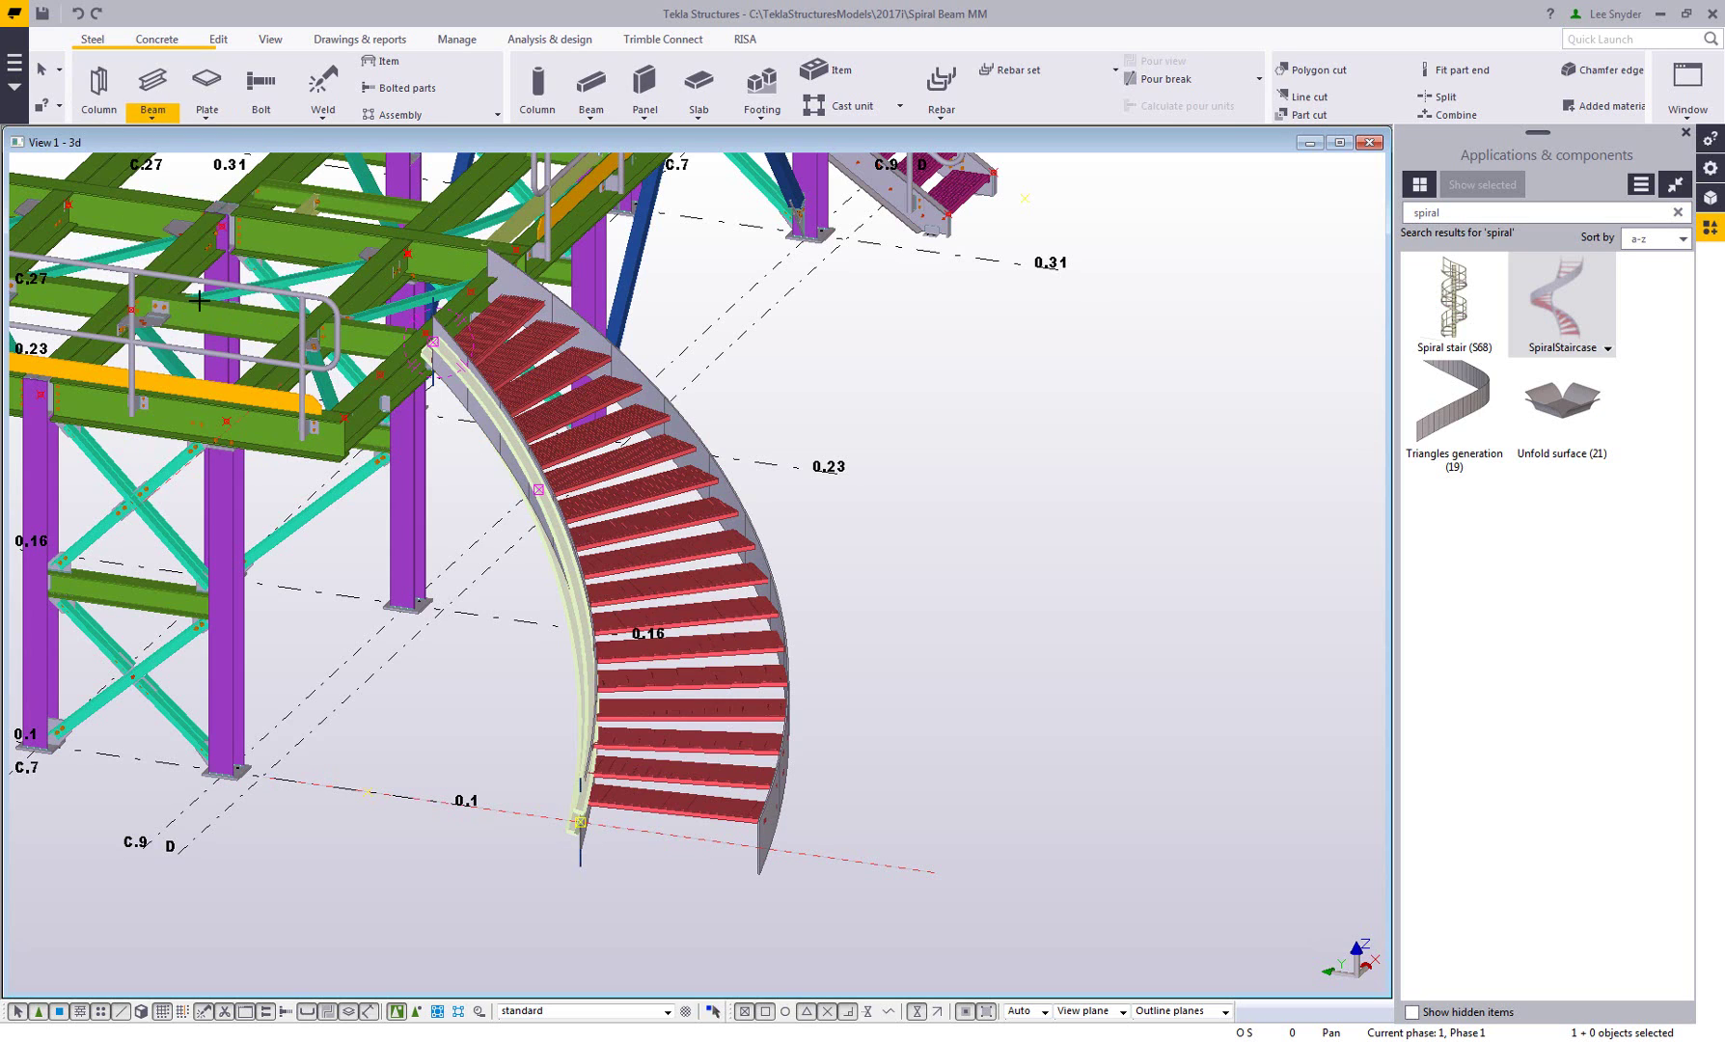
{"action": "left_click", "coordinate": [1711, 171]}
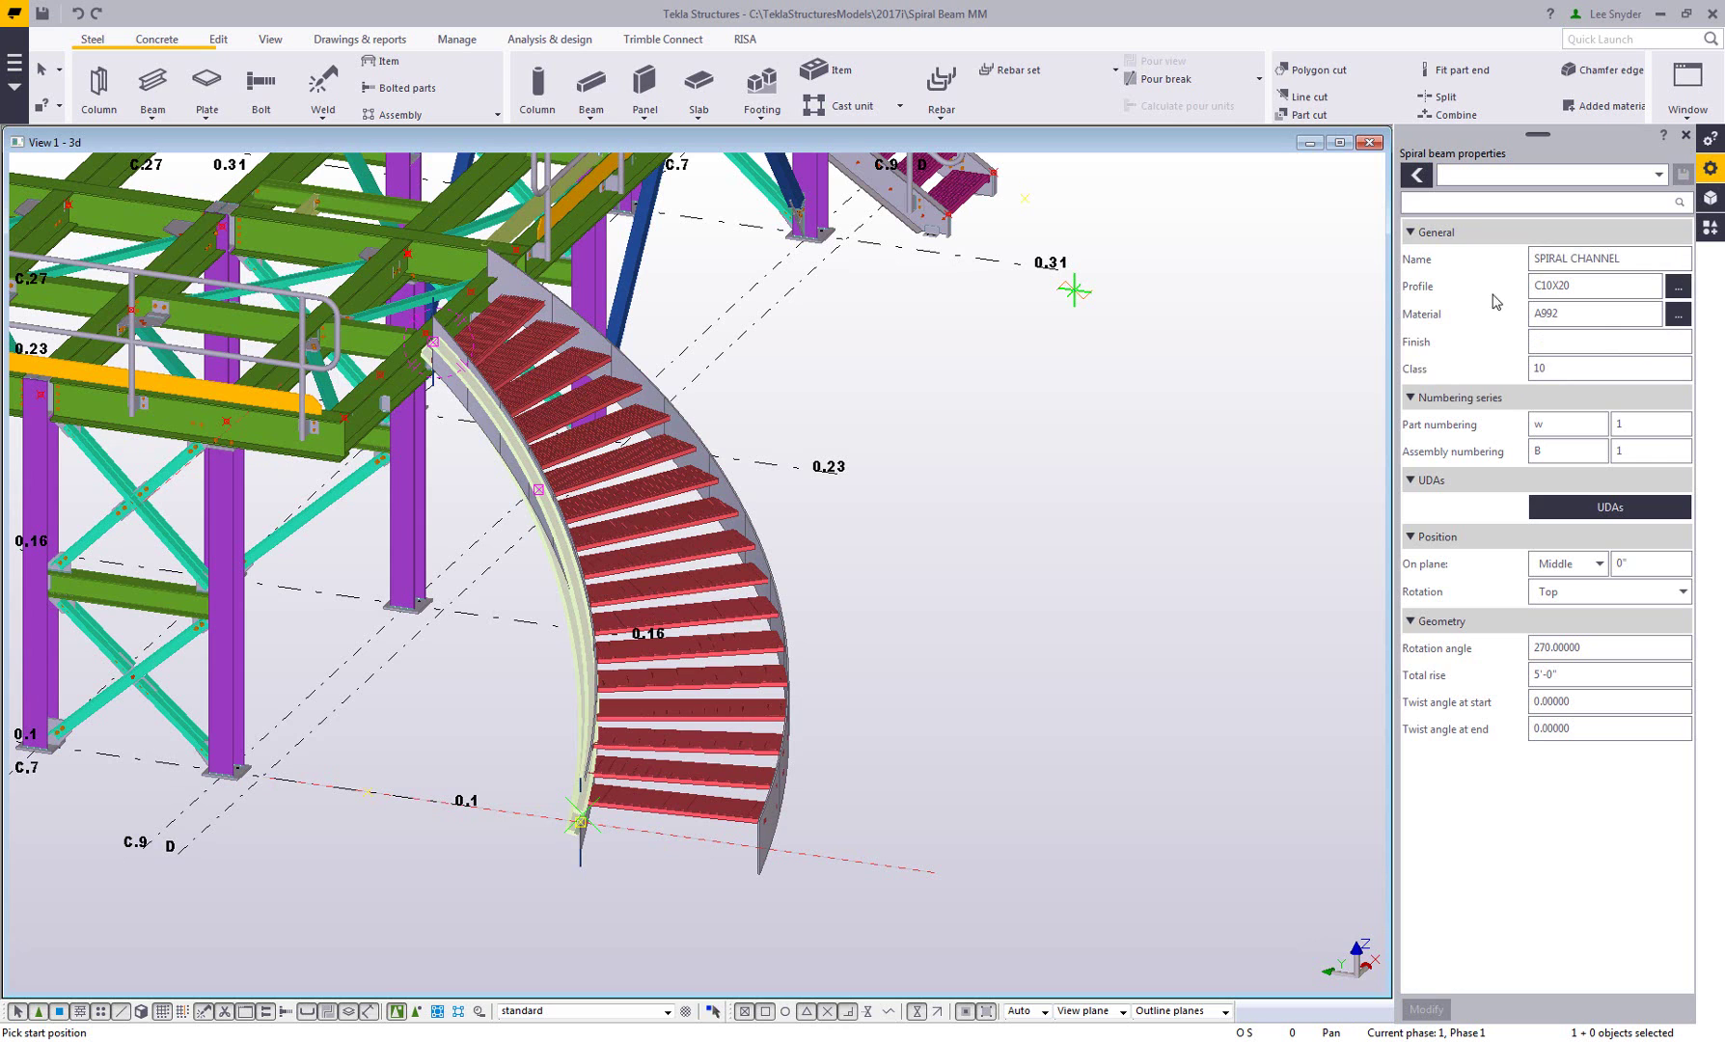
{"action": "left_click", "coordinate": [1678, 286]}
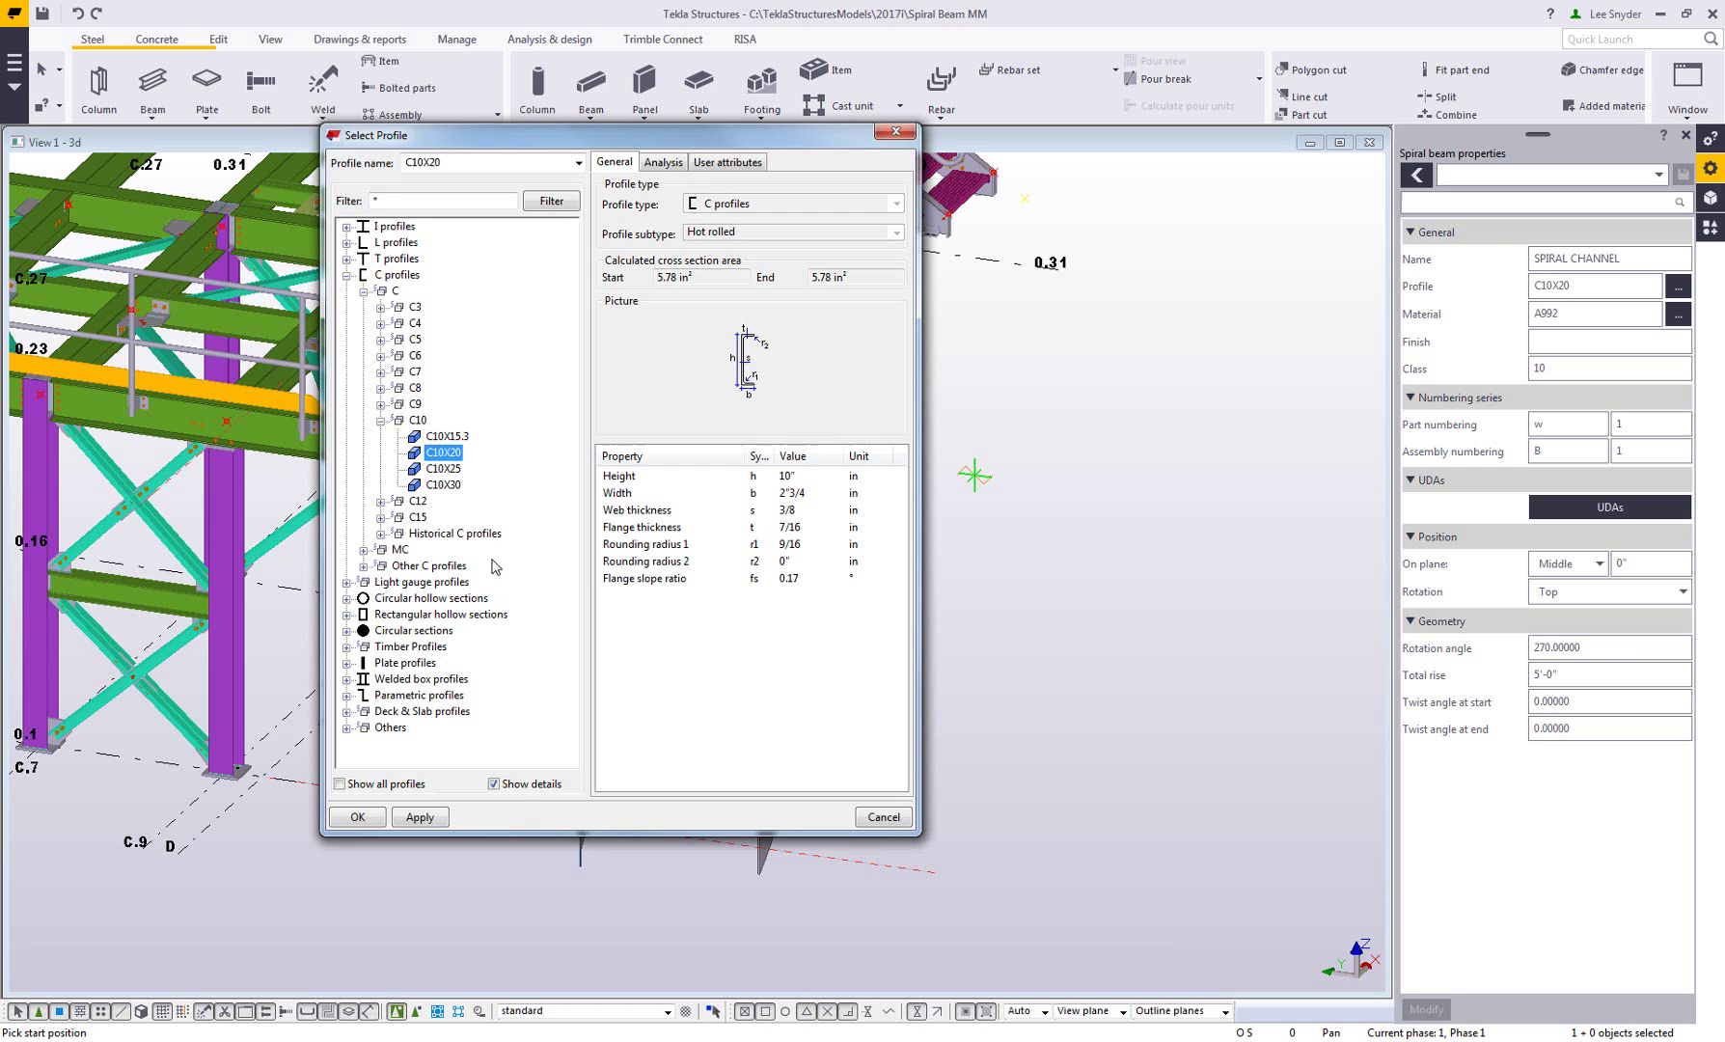
{"action": "left_click", "coordinate": [884, 817]}
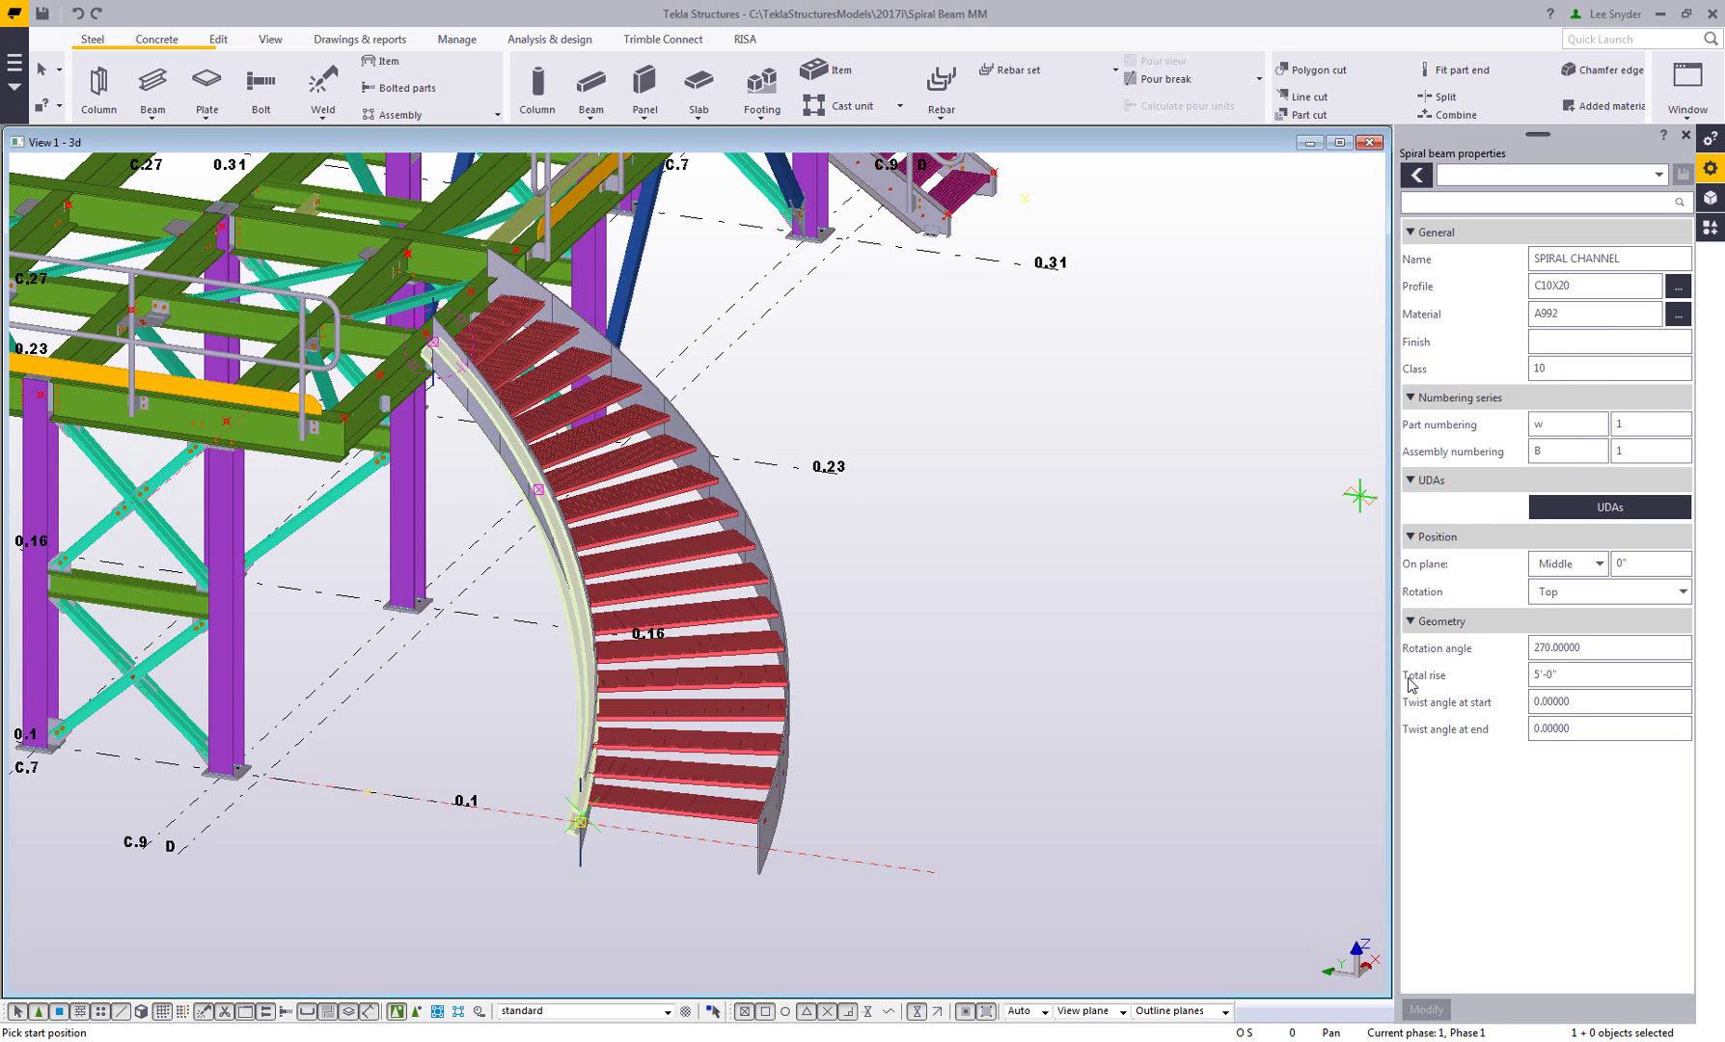
{"action": "left_click", "coordinate": [1594, 177]}
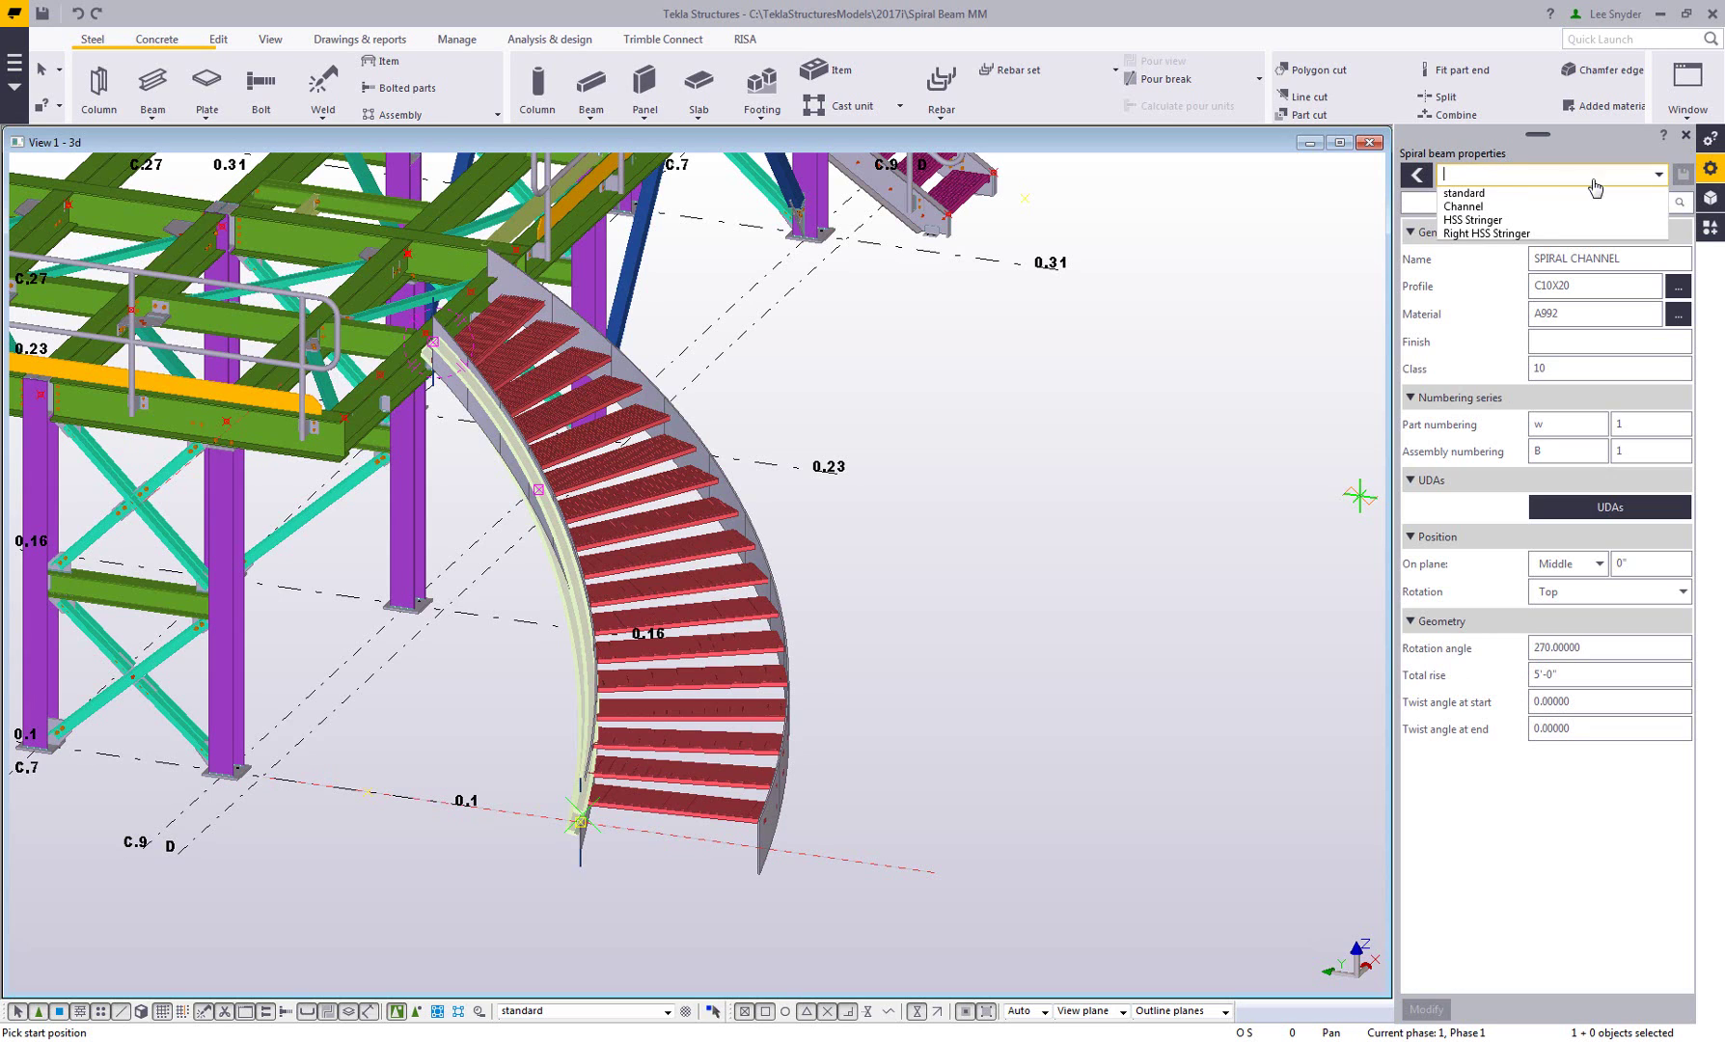
{"action": "left_click", "coordinate": [1505, 207]}
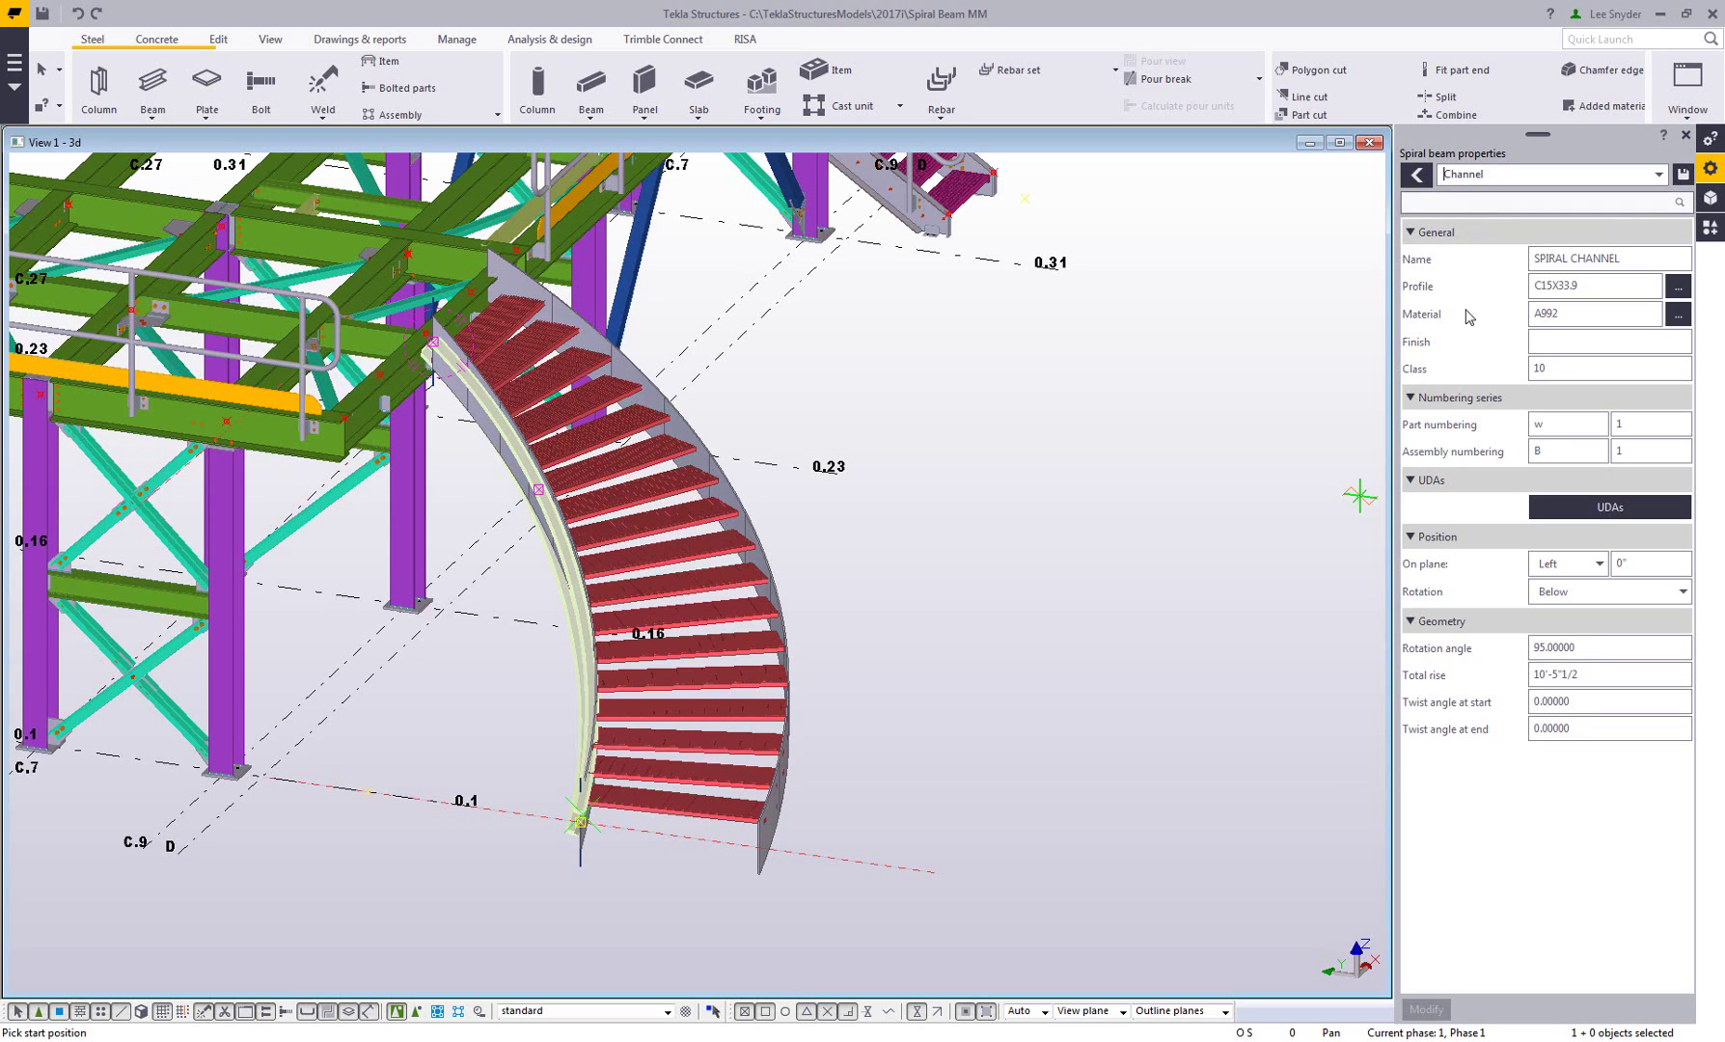
Create the channel spiral beam from the inner stringer's bottom end, centred on the stair's centre point along grid line 0.1.
{"action": "left_click", "coordinate": [580, 822]}
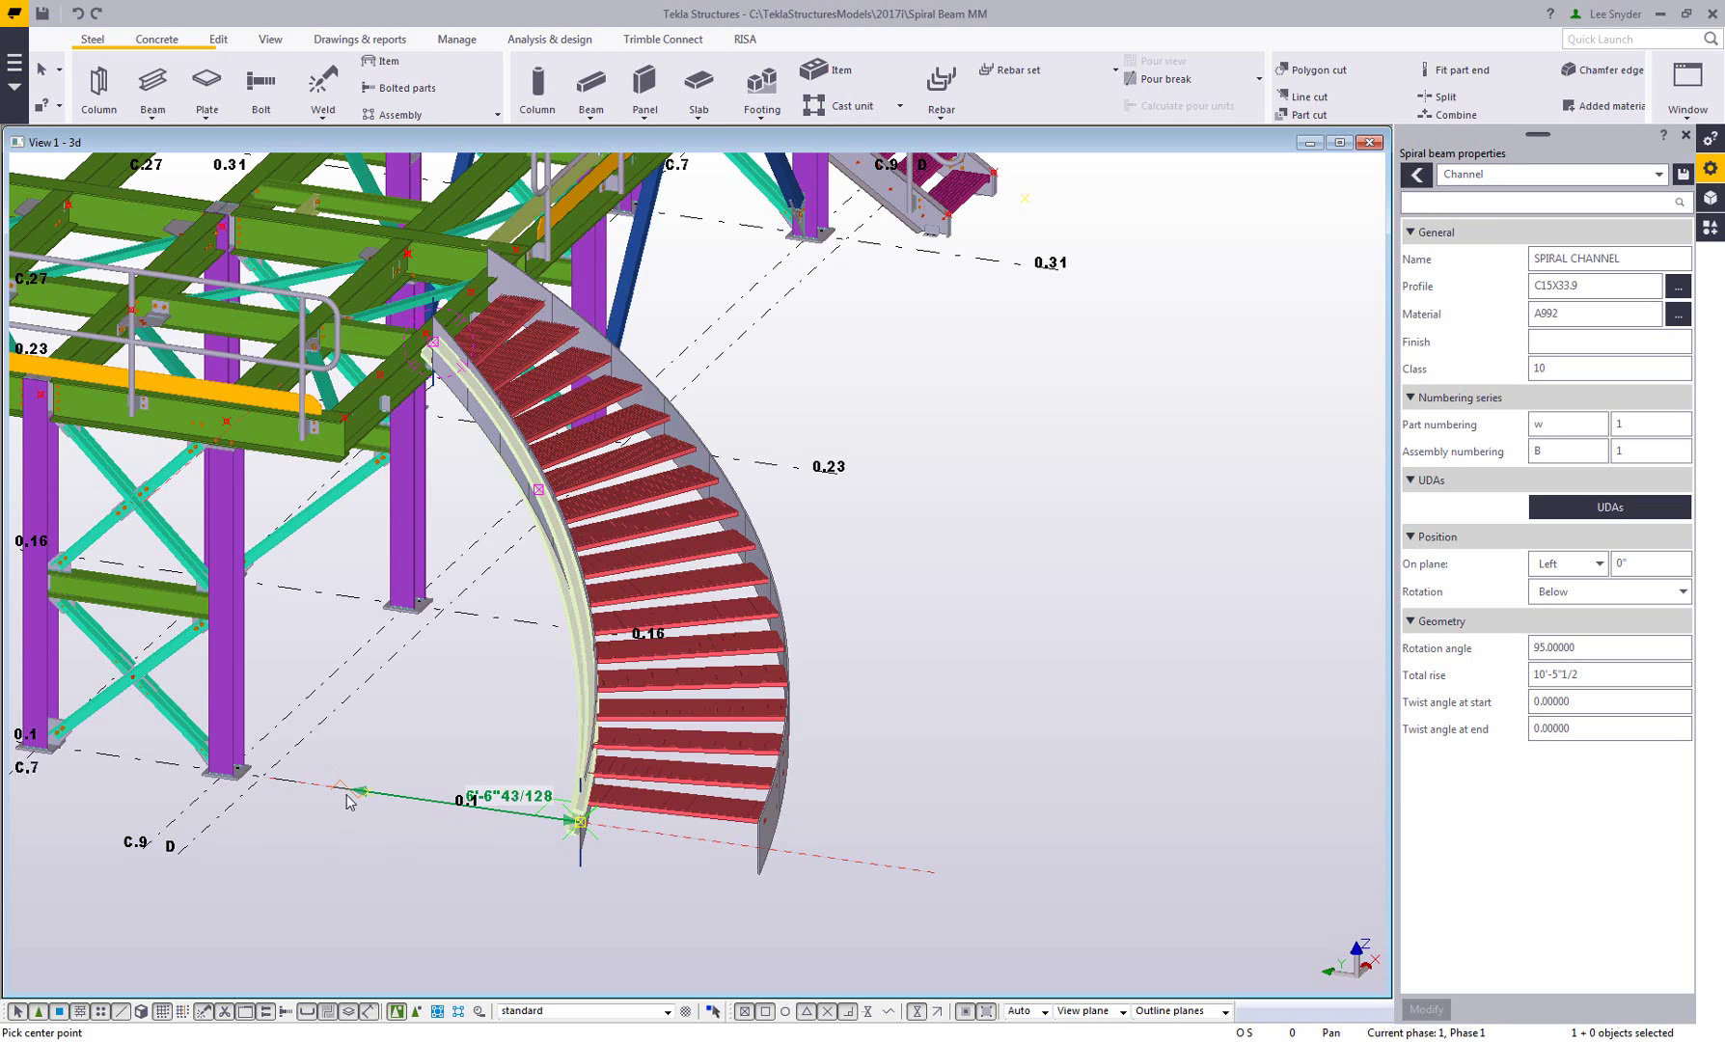
{"action": "left_click", "coordinate": [368, 795]}
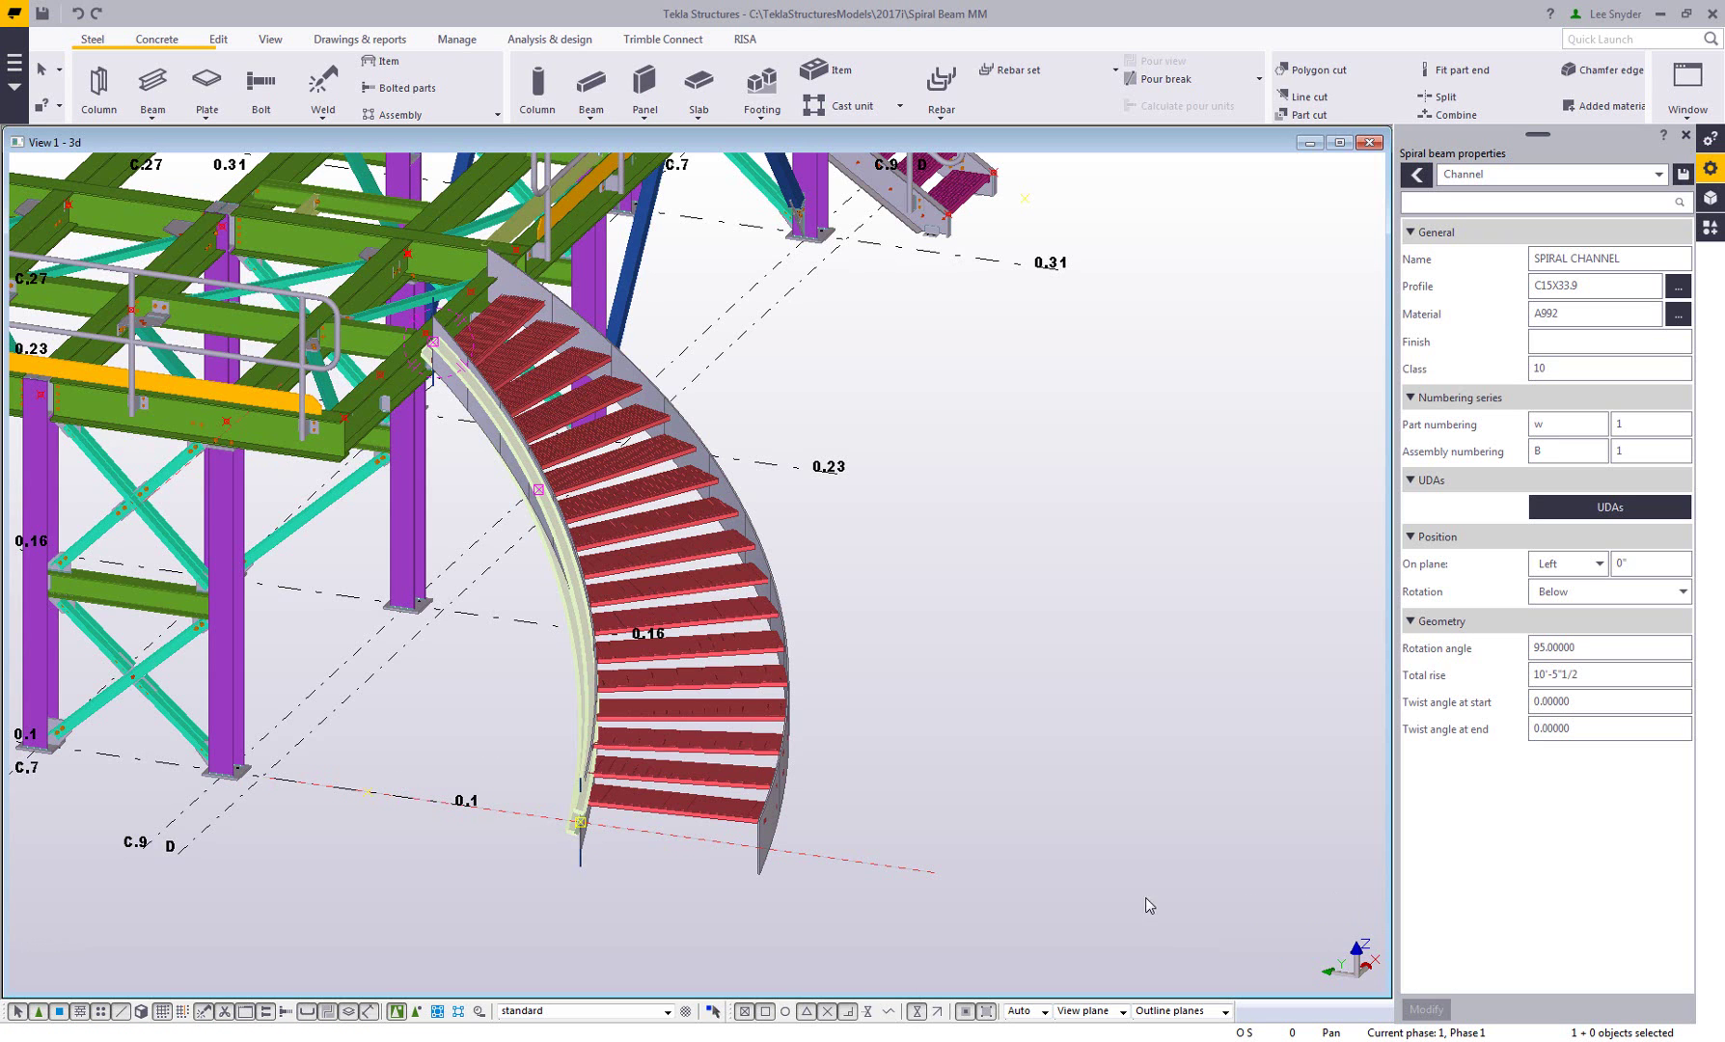
{"action": "right_click", "coordinate": [382, 693]}
{"action": "left_click", "coordinate": [417, 704]}
Compare the bottom ends of the spiral beam and the curved polybeam with the vertical reference member and inner stringer.
{"action": "scroll", "coordinate": [577, 820], "scroll_direction": "up", "scroll_amount": 4}
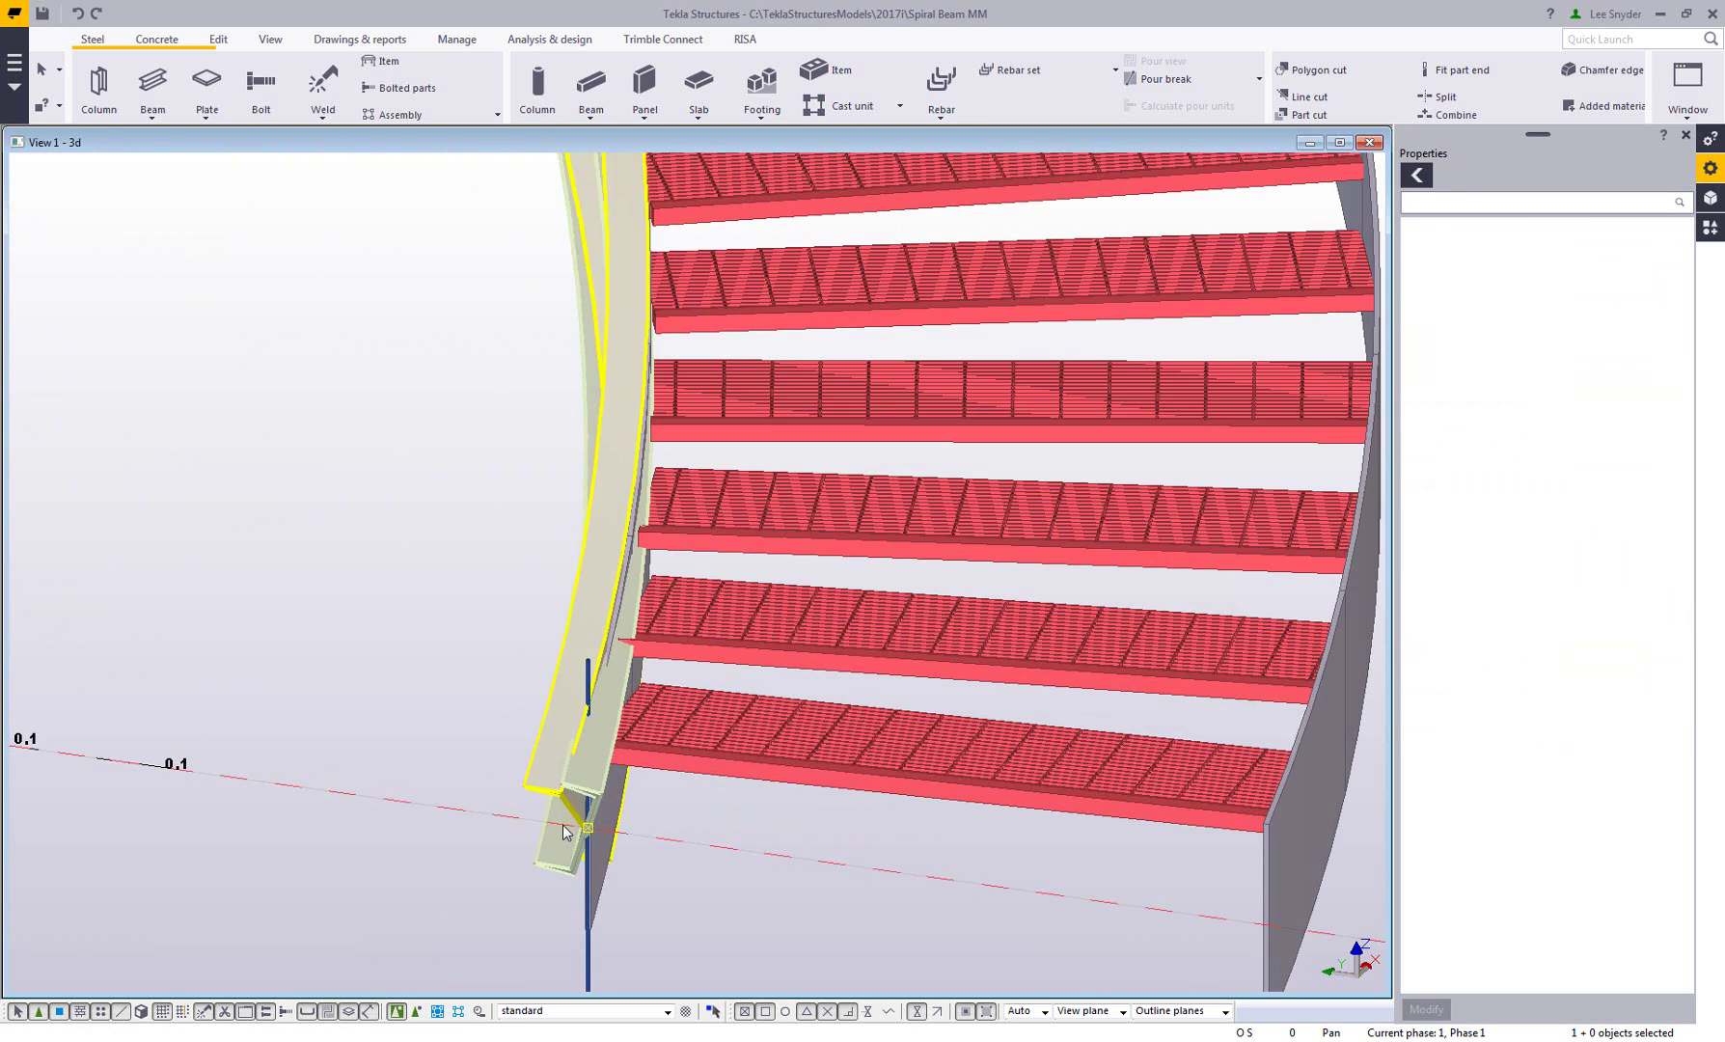
{"action": "key", "text": "v"}
{"action": "left_click", "coordinate": [592, 760]}
{"action": "middle_click_drag", "start_coordinate": [592, 791], "coordinate": [439, 712], "text": "ctrl"}
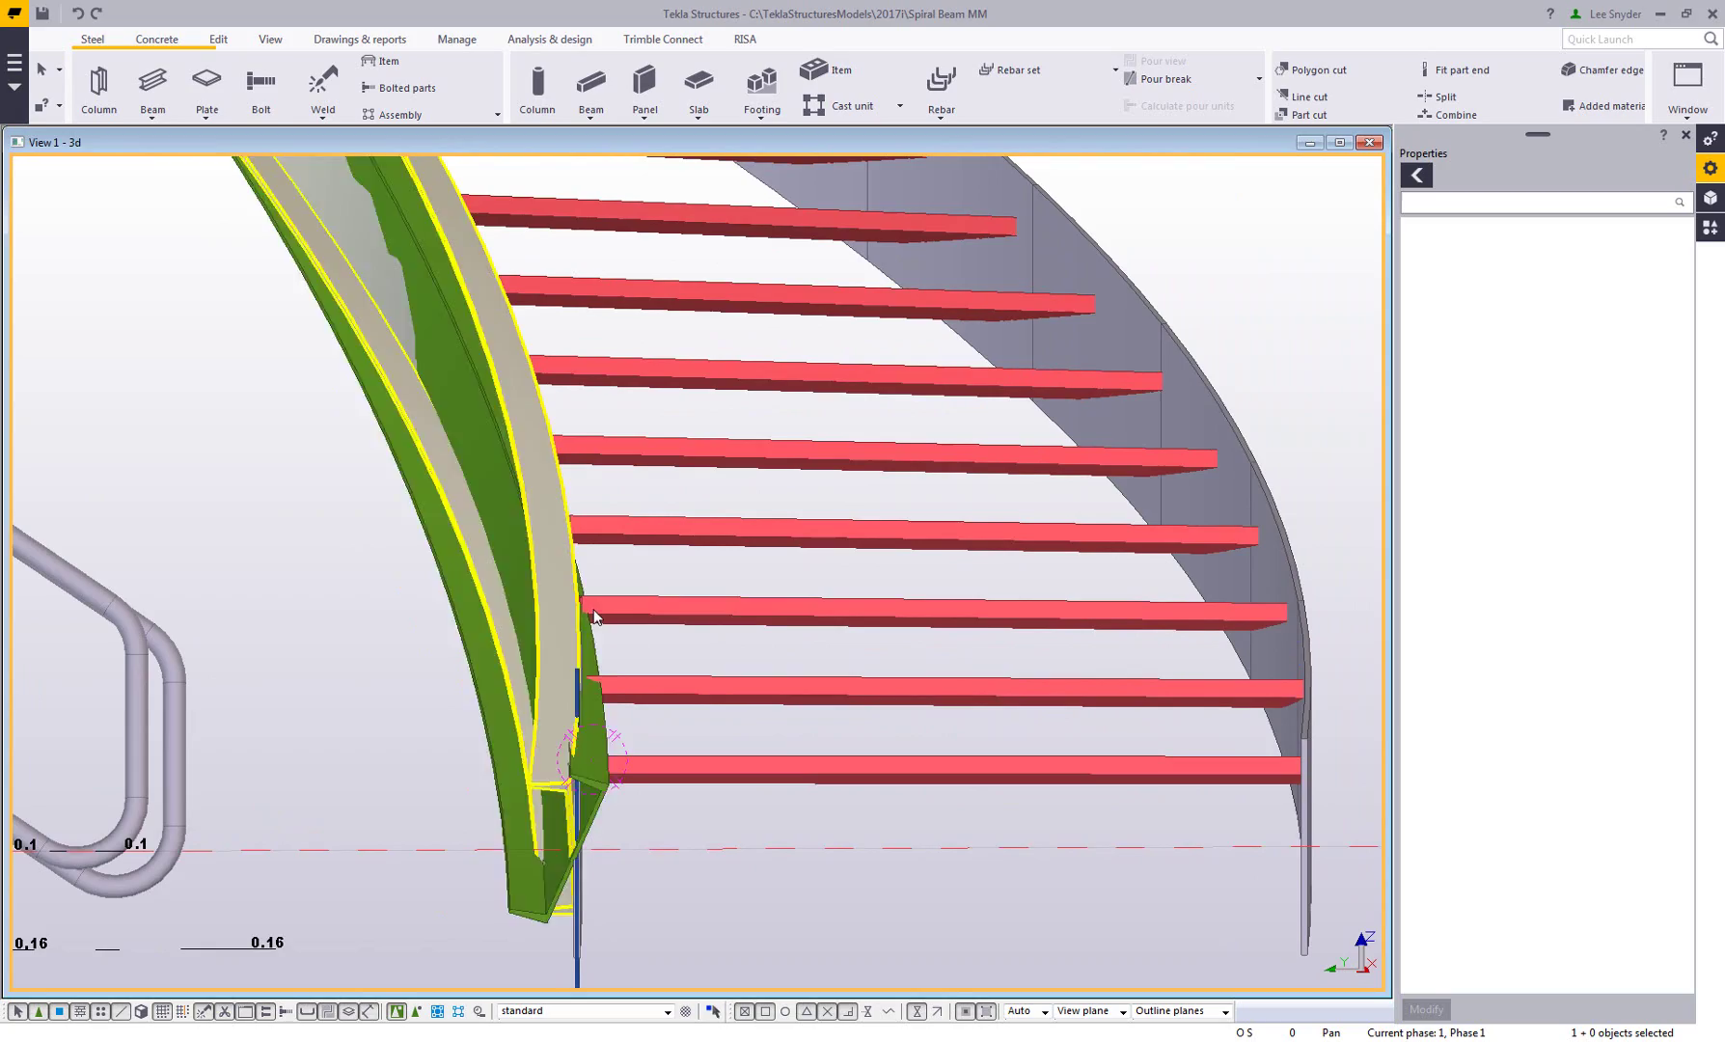
{"action": "middle_click_drag", "start_coordinate": [585, 936], "coordinate": [558, 885], "text": "ctrl"}
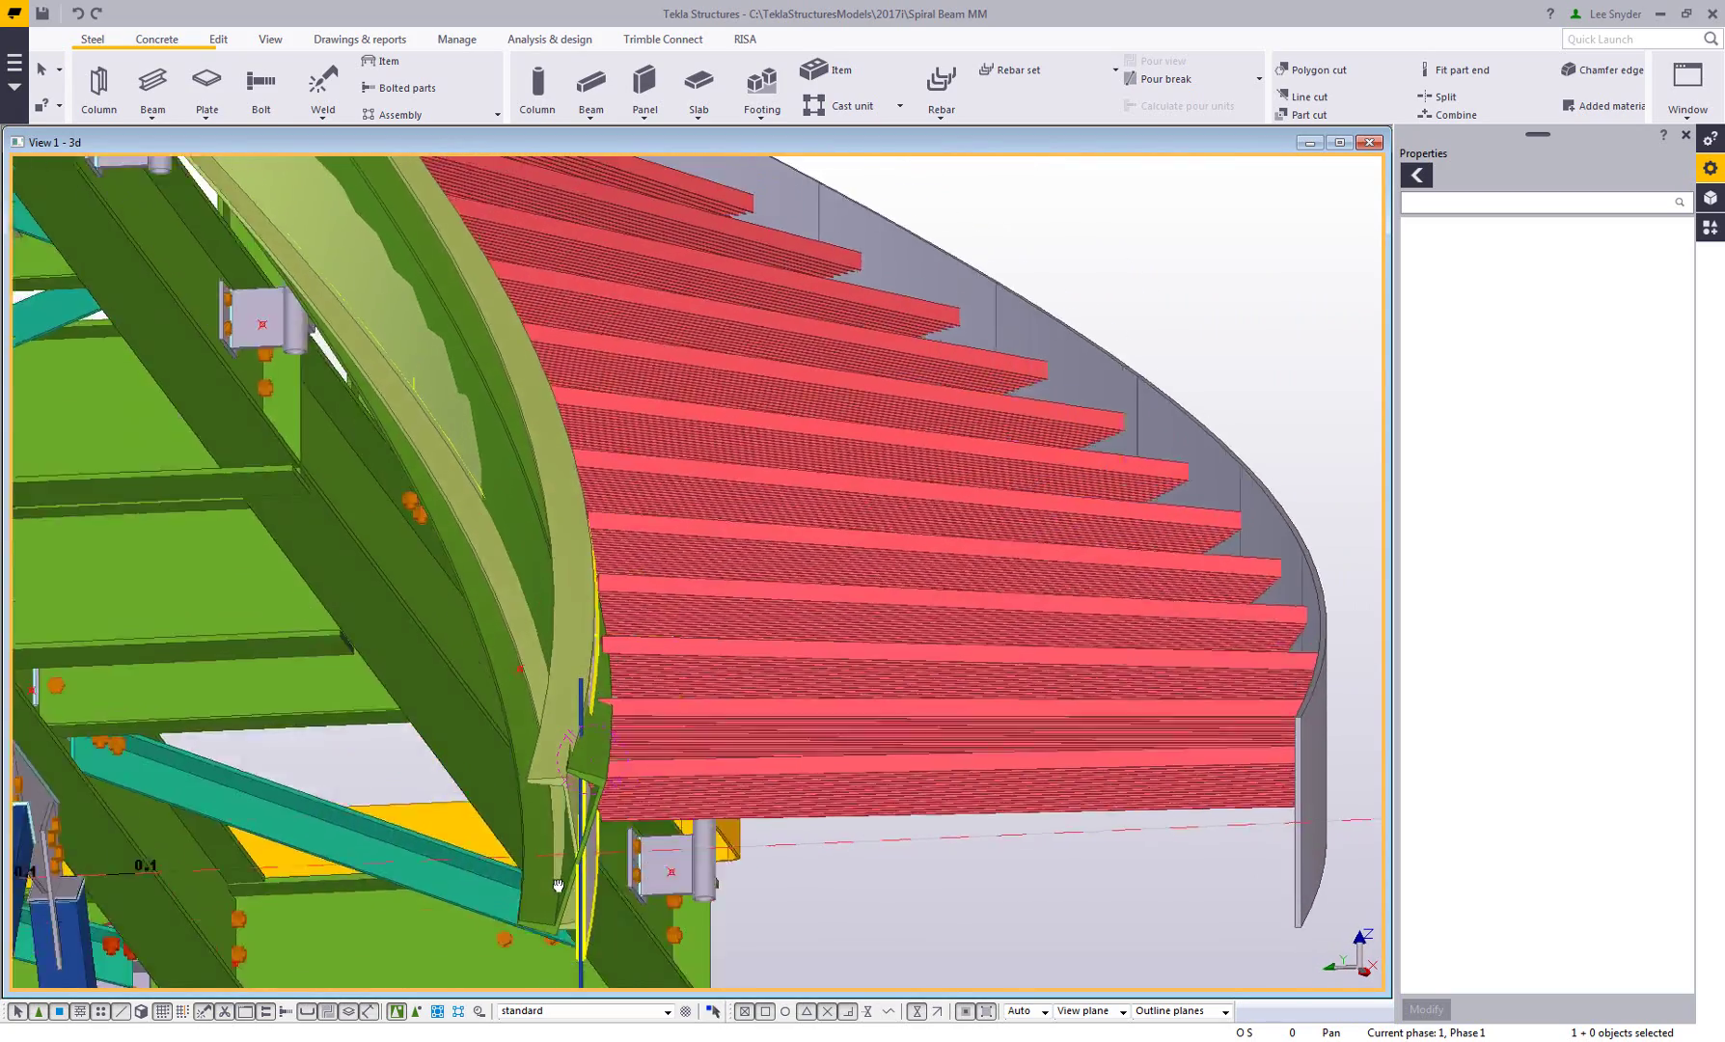
{"action": "scroll", "coordinate": [558, 885], "scroll_direction": "up", "scroll_amount": 10}
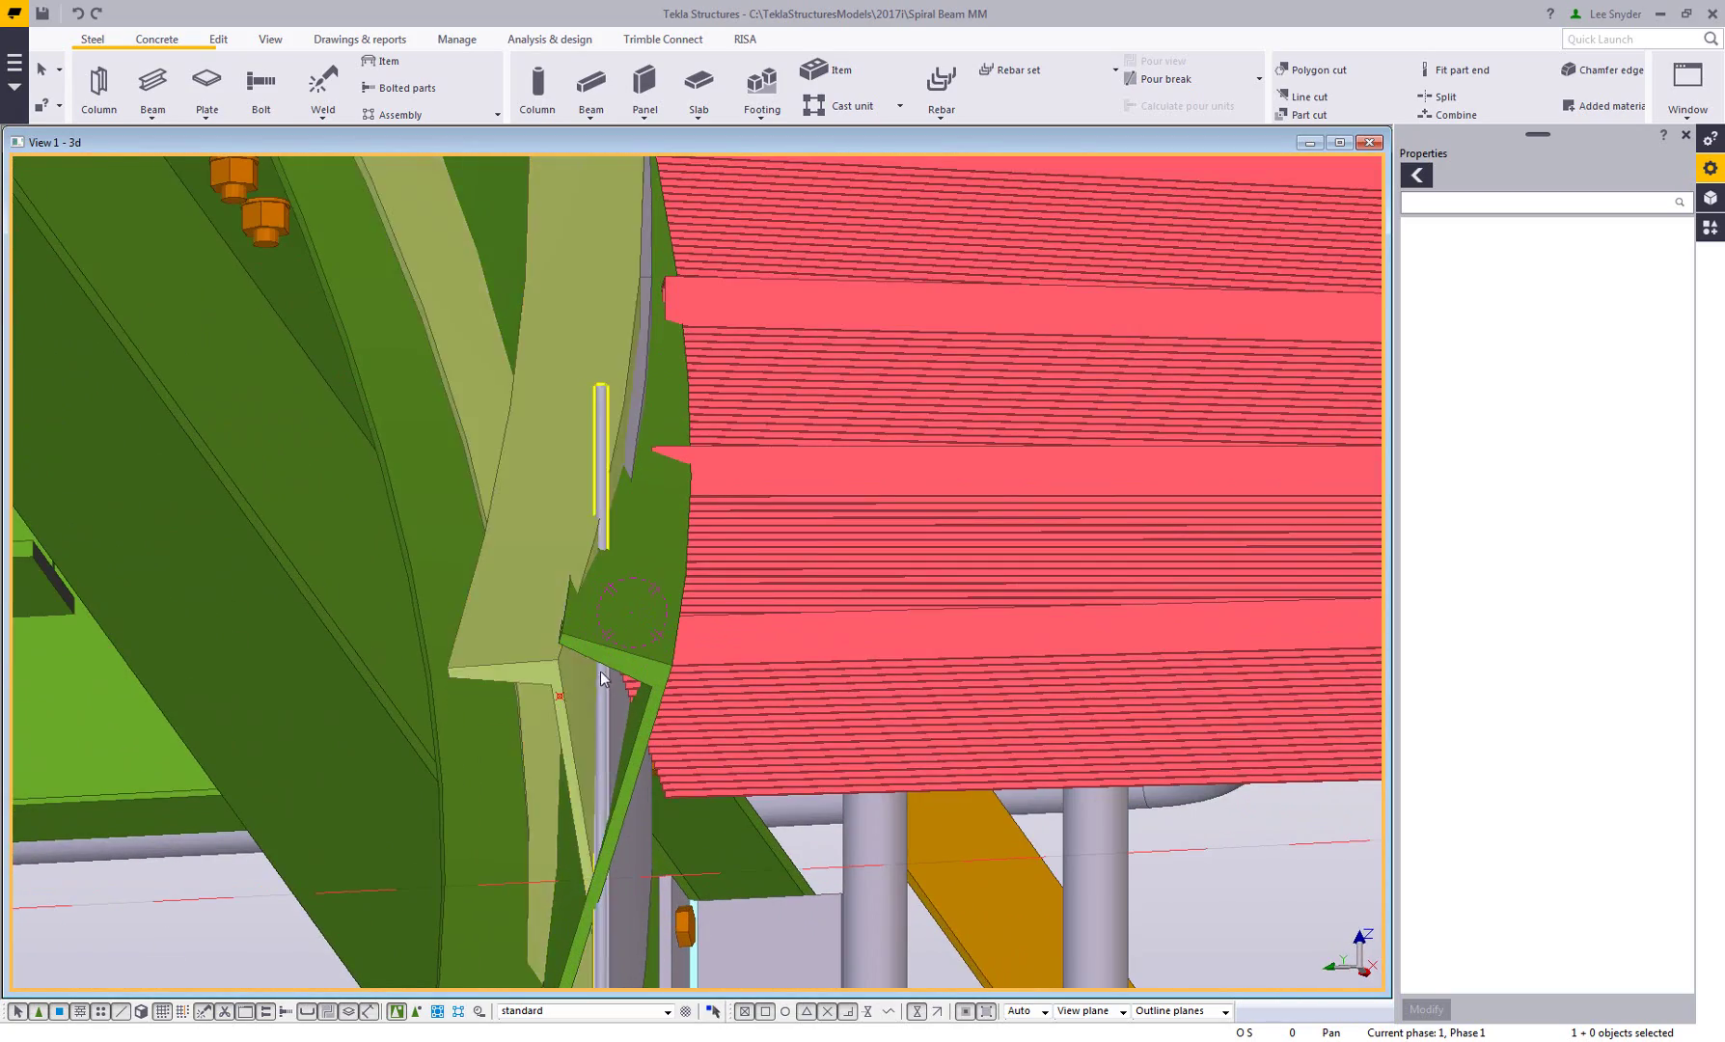
{"action": "scroll", "coordinate": [562, 706], "scroll_direction": "down", "scroll_amount": 7}
{"action": "middle_click_drag", "start_coordinate": [563, 712], "coordinate": [739, 353], "text": "ctrl"}
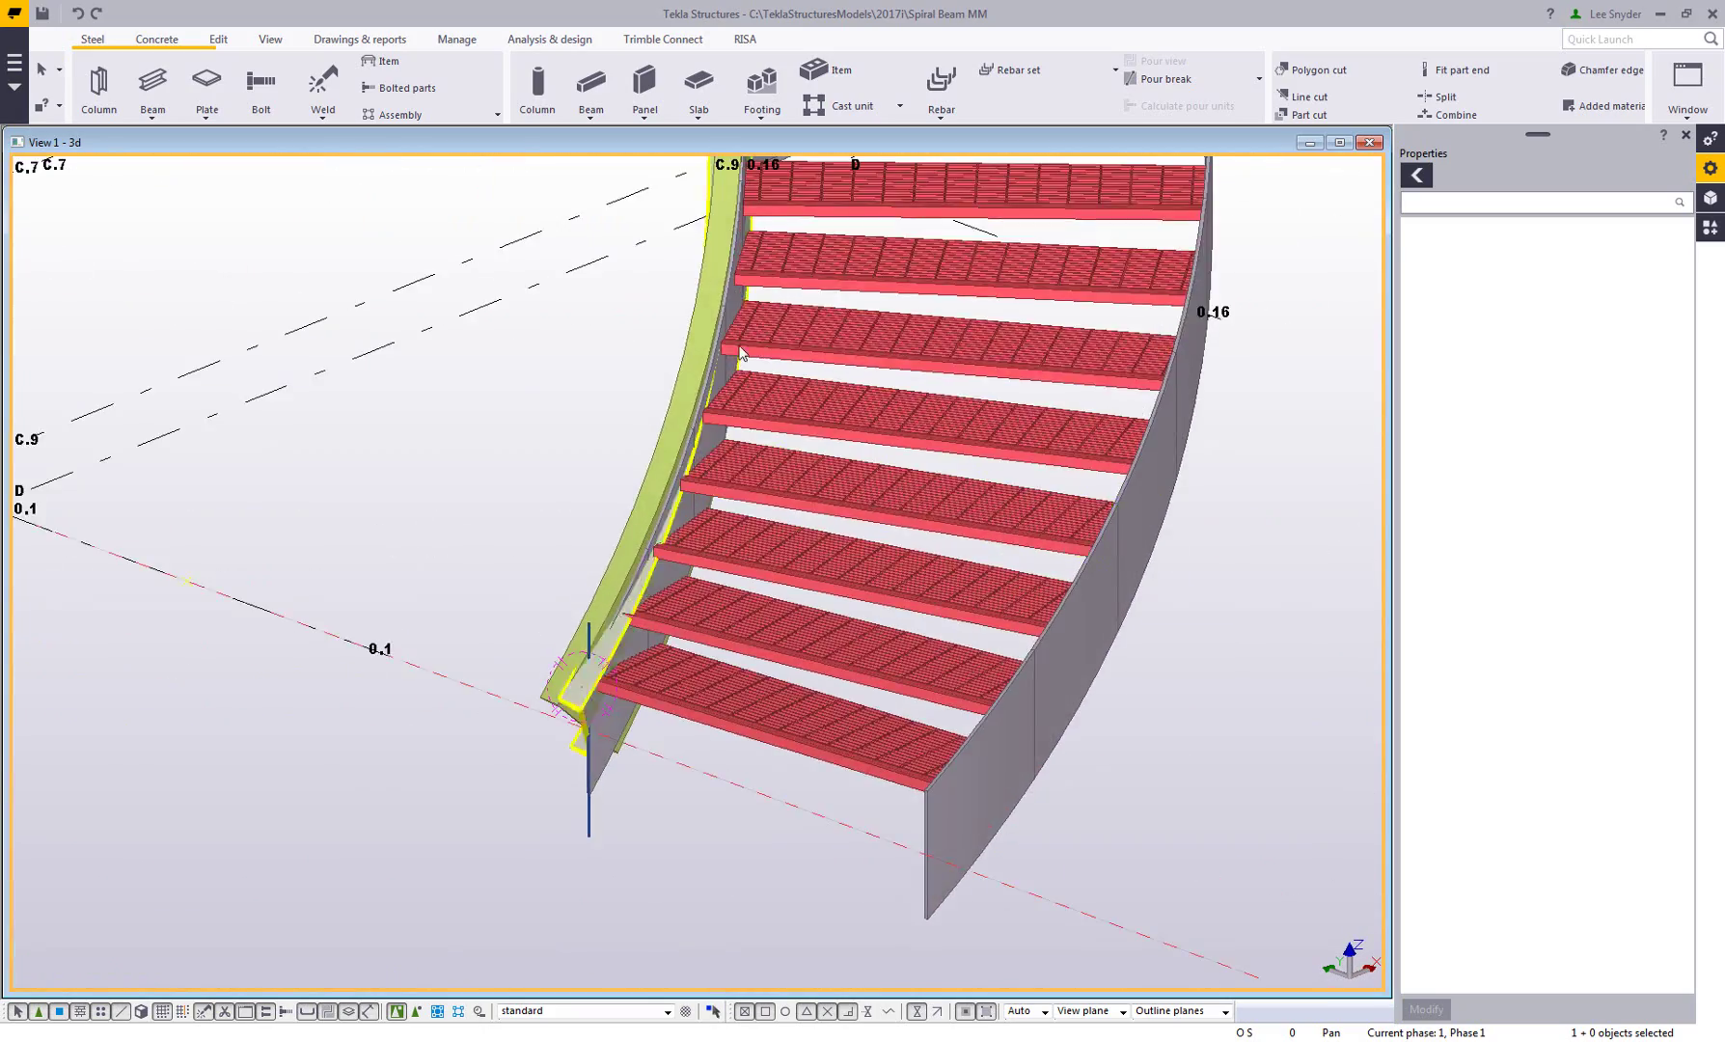
Examine how the top ends of the spiral beam and polybeam meet the inner stringer at the platform.
{"action": "scroll", "coordinate": [535, 502], "scroll_direction": "up", "scroll_amount": 8}
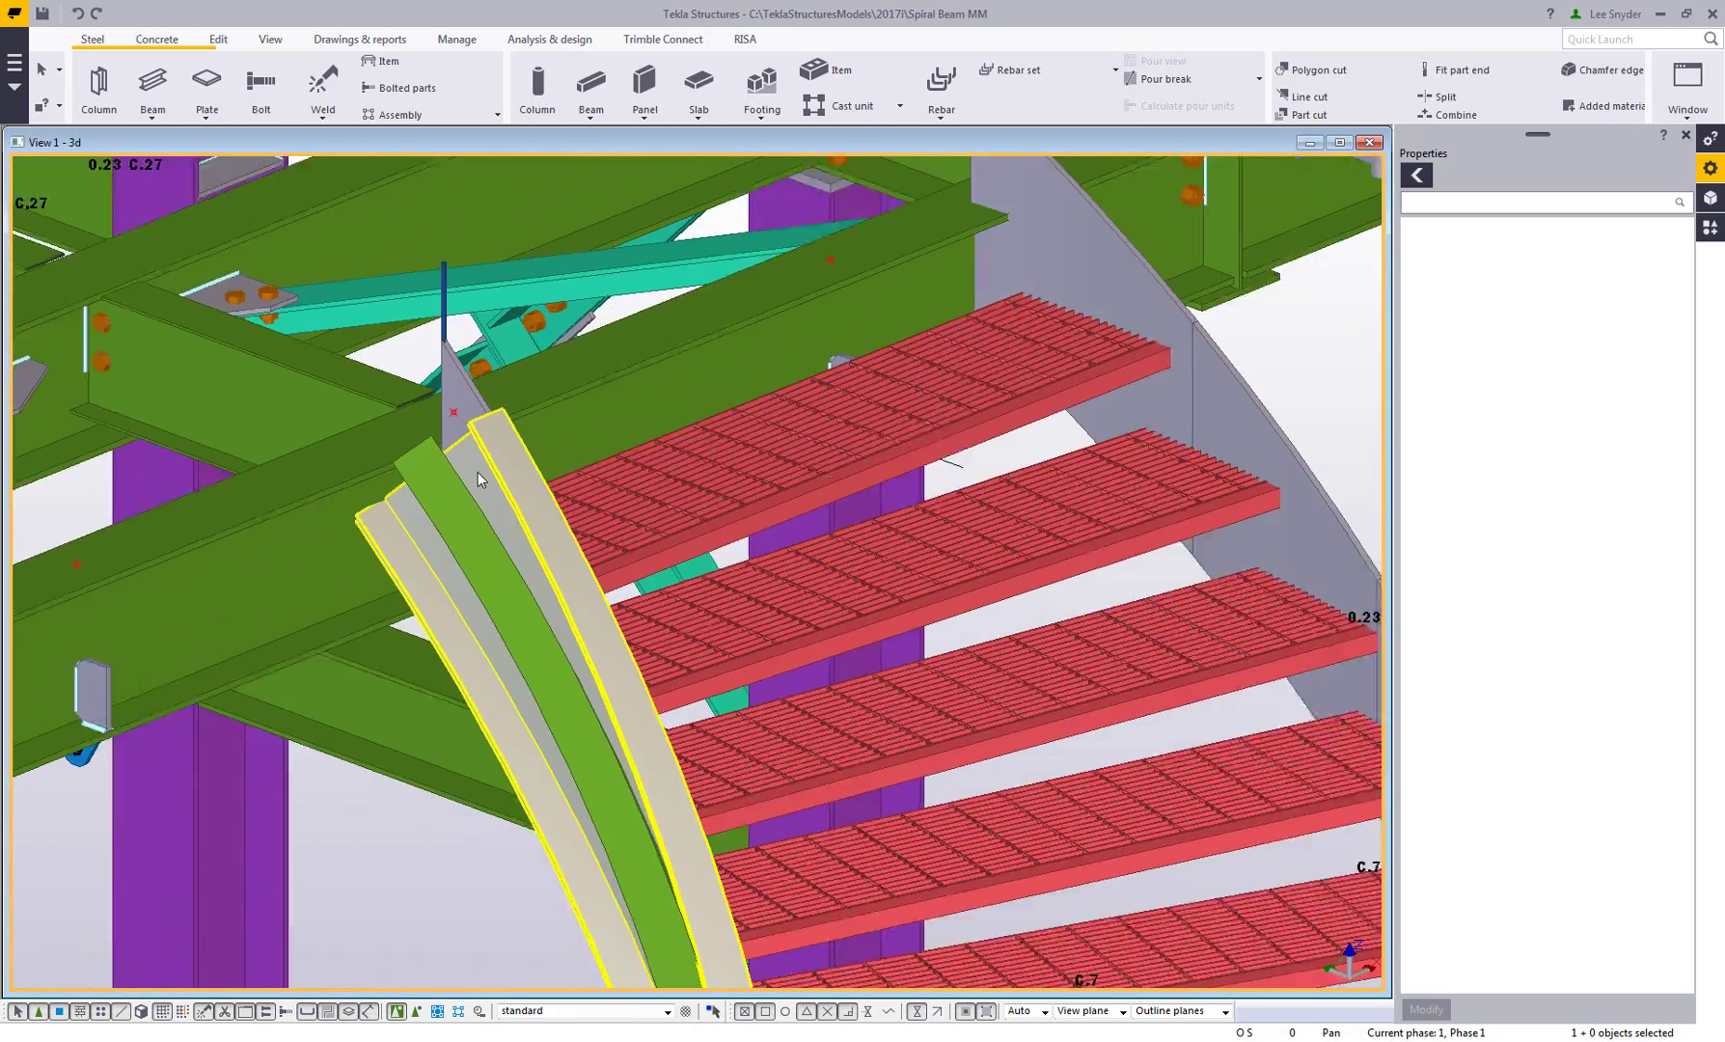
{"action": "scroll", "coordinate": [478, 472], "scroll_direction": "down", "scroll_amount": 1}
{"action": "key", "text": "v"}
{"action": "left_click", "coordinate": [504, 437]}
{"action": "middle_click_drag", "start_coordinate": [501, 528], "coordinate": [413, 603], "text": "ctrl"}
{"action": "scroll", "coordinate": [487, 420], "scroll_direction": "up", "scroll_amount": 4}
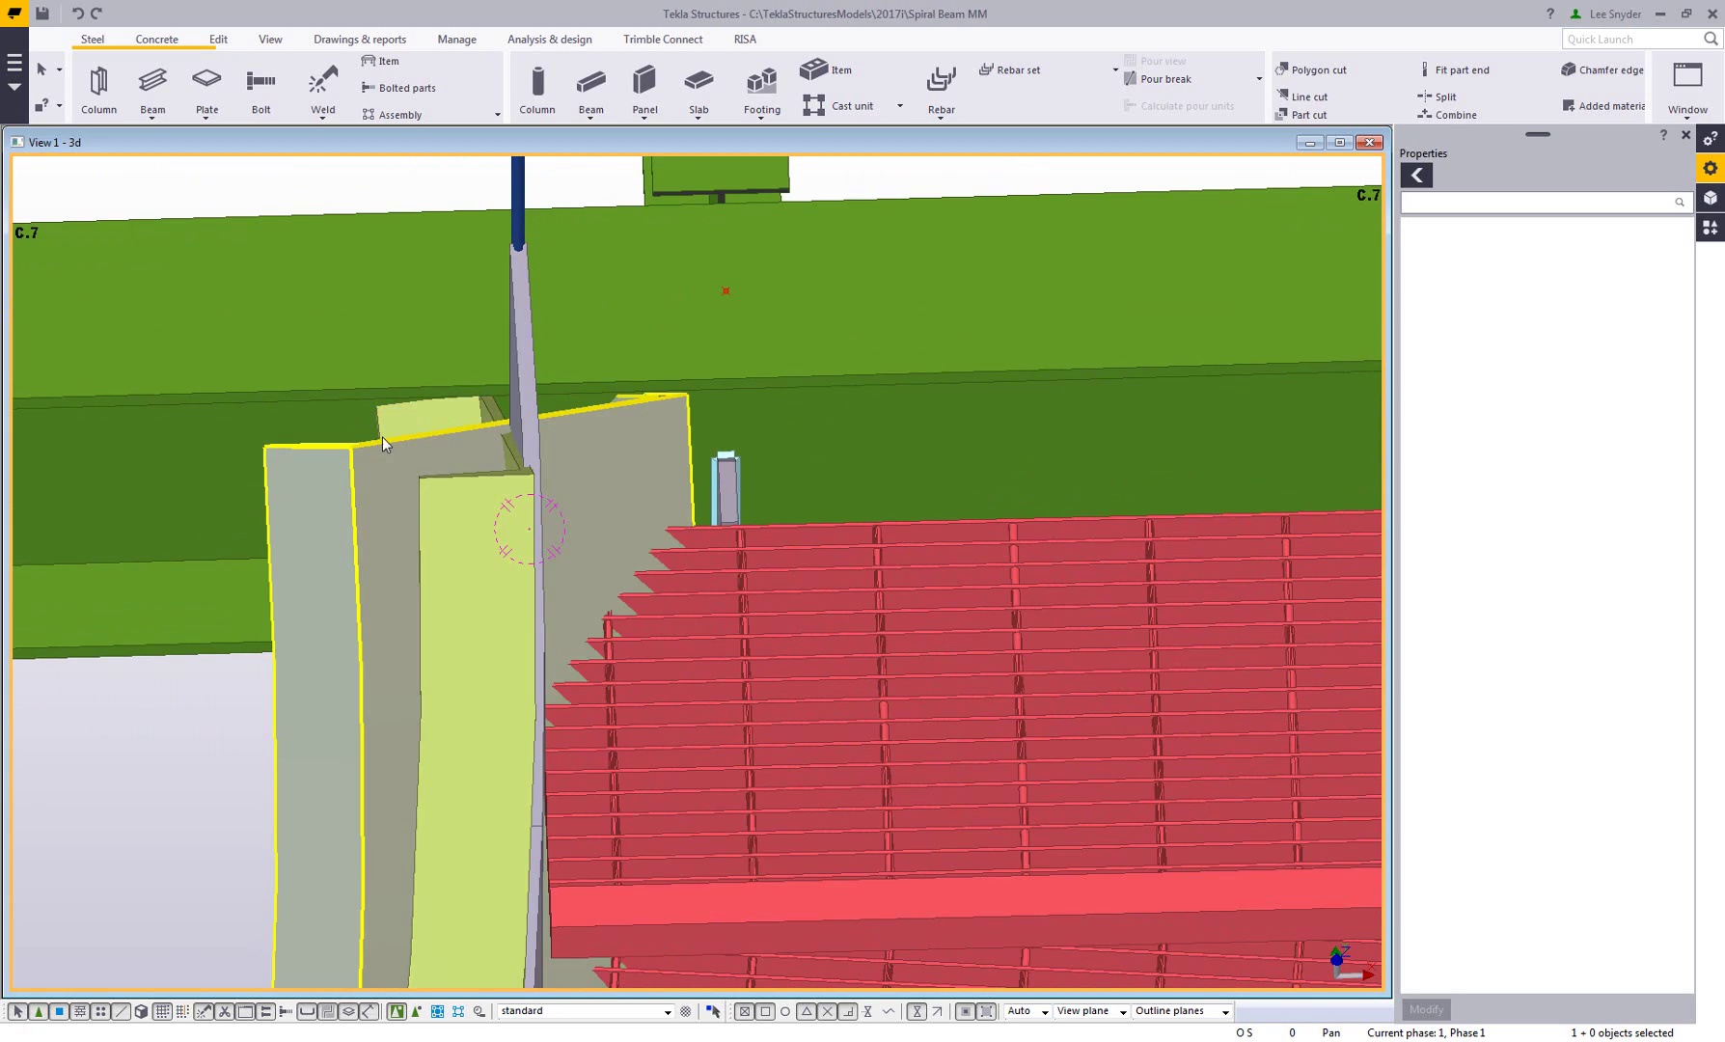
{"action": "scroll", "coordinate": [436, 454], "scroll_direction": "down", "scroll_amount": 2}
{"action": "middle_click_drag", "start_coordinate": [468, 485], "coordinate": [381, 444], "text": "ctrl"}
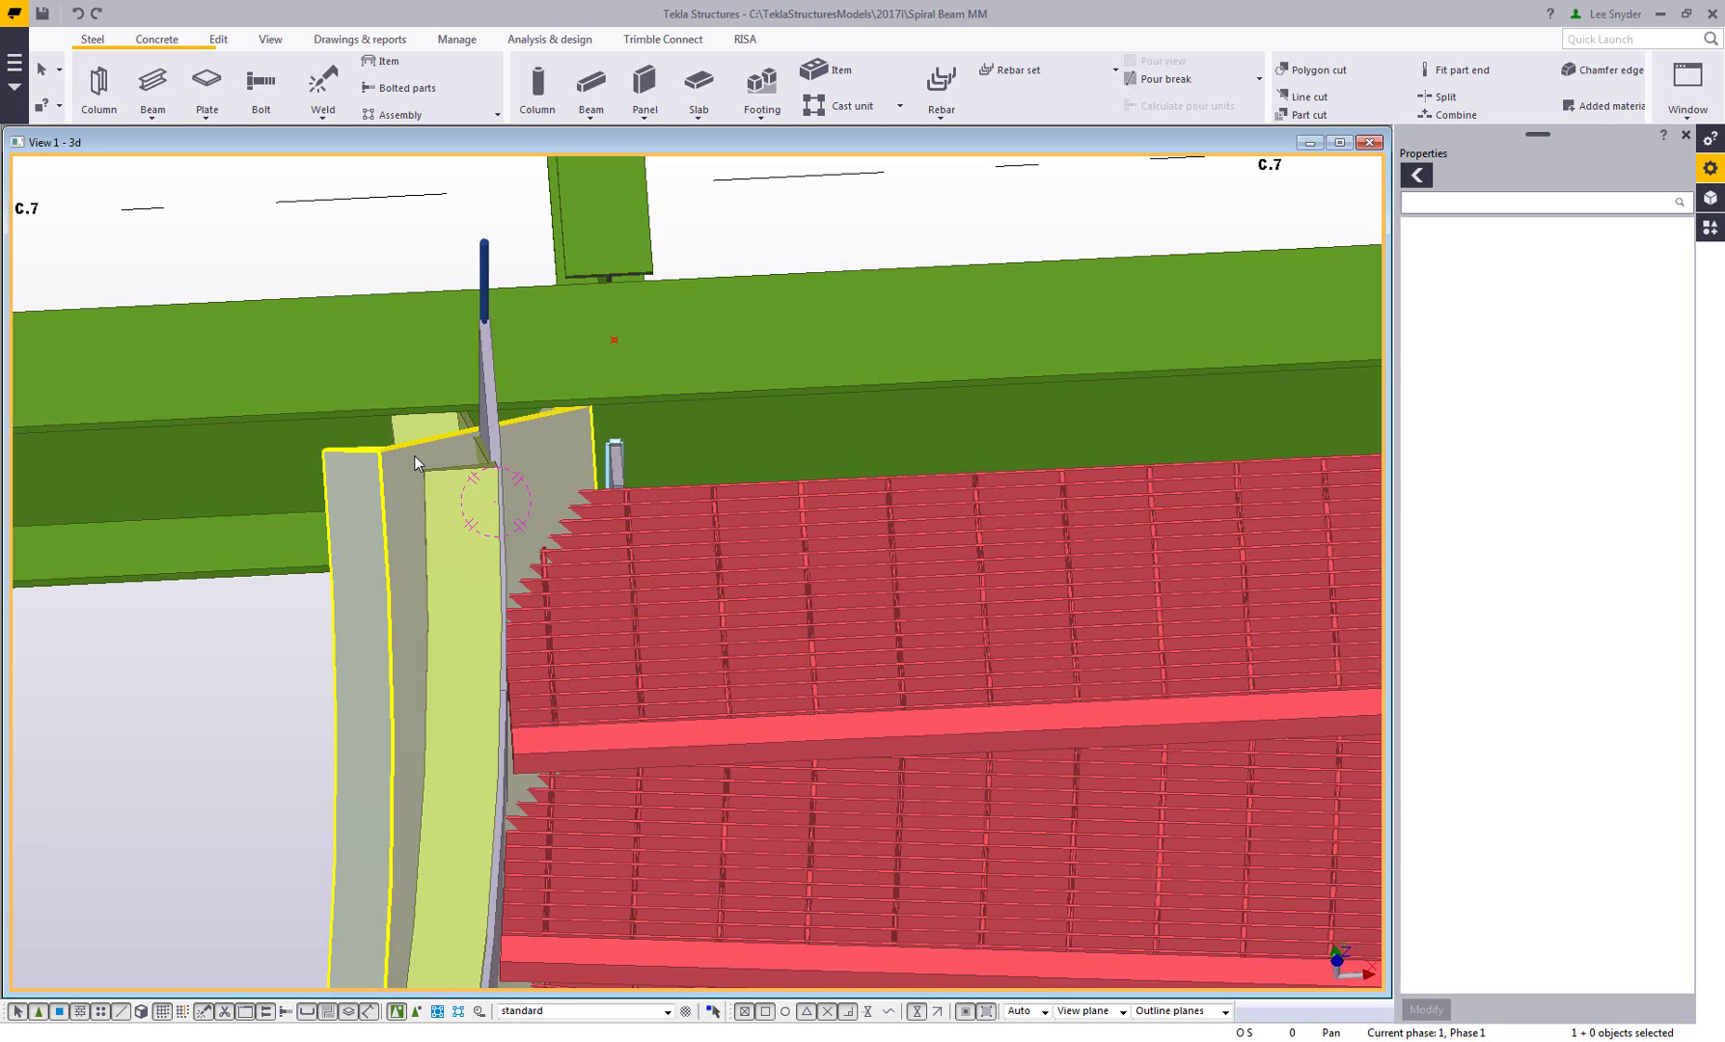
Compare the spiral beam and polybeam with the inner stringer's curve in plan view, with the parts shown transparent.
{"action": "key", "text": "ctrl+p"}
{"action": "scroll", "coordinate": [1007, 747], "scroll_direction": "up", "scroll_amount": 1}
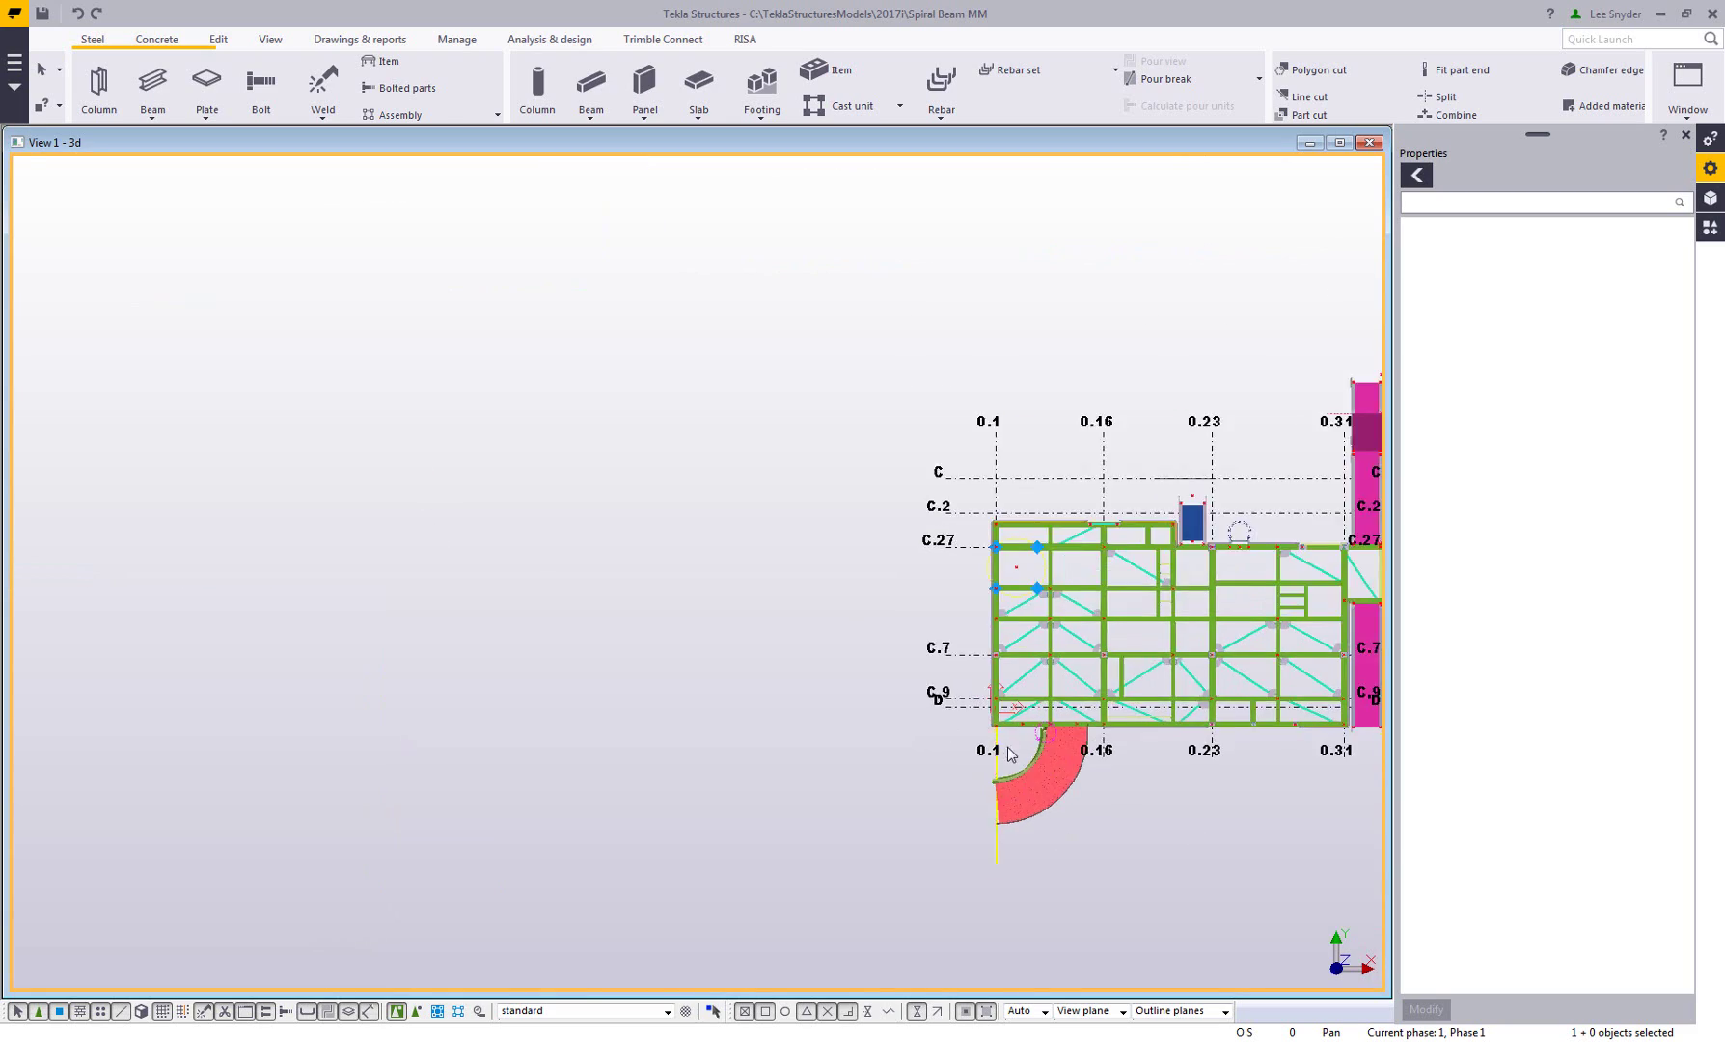
{"action": "scroll", "coordinate": [1006, 747], "scroll_direction": "up", "scroll_amount": 10}
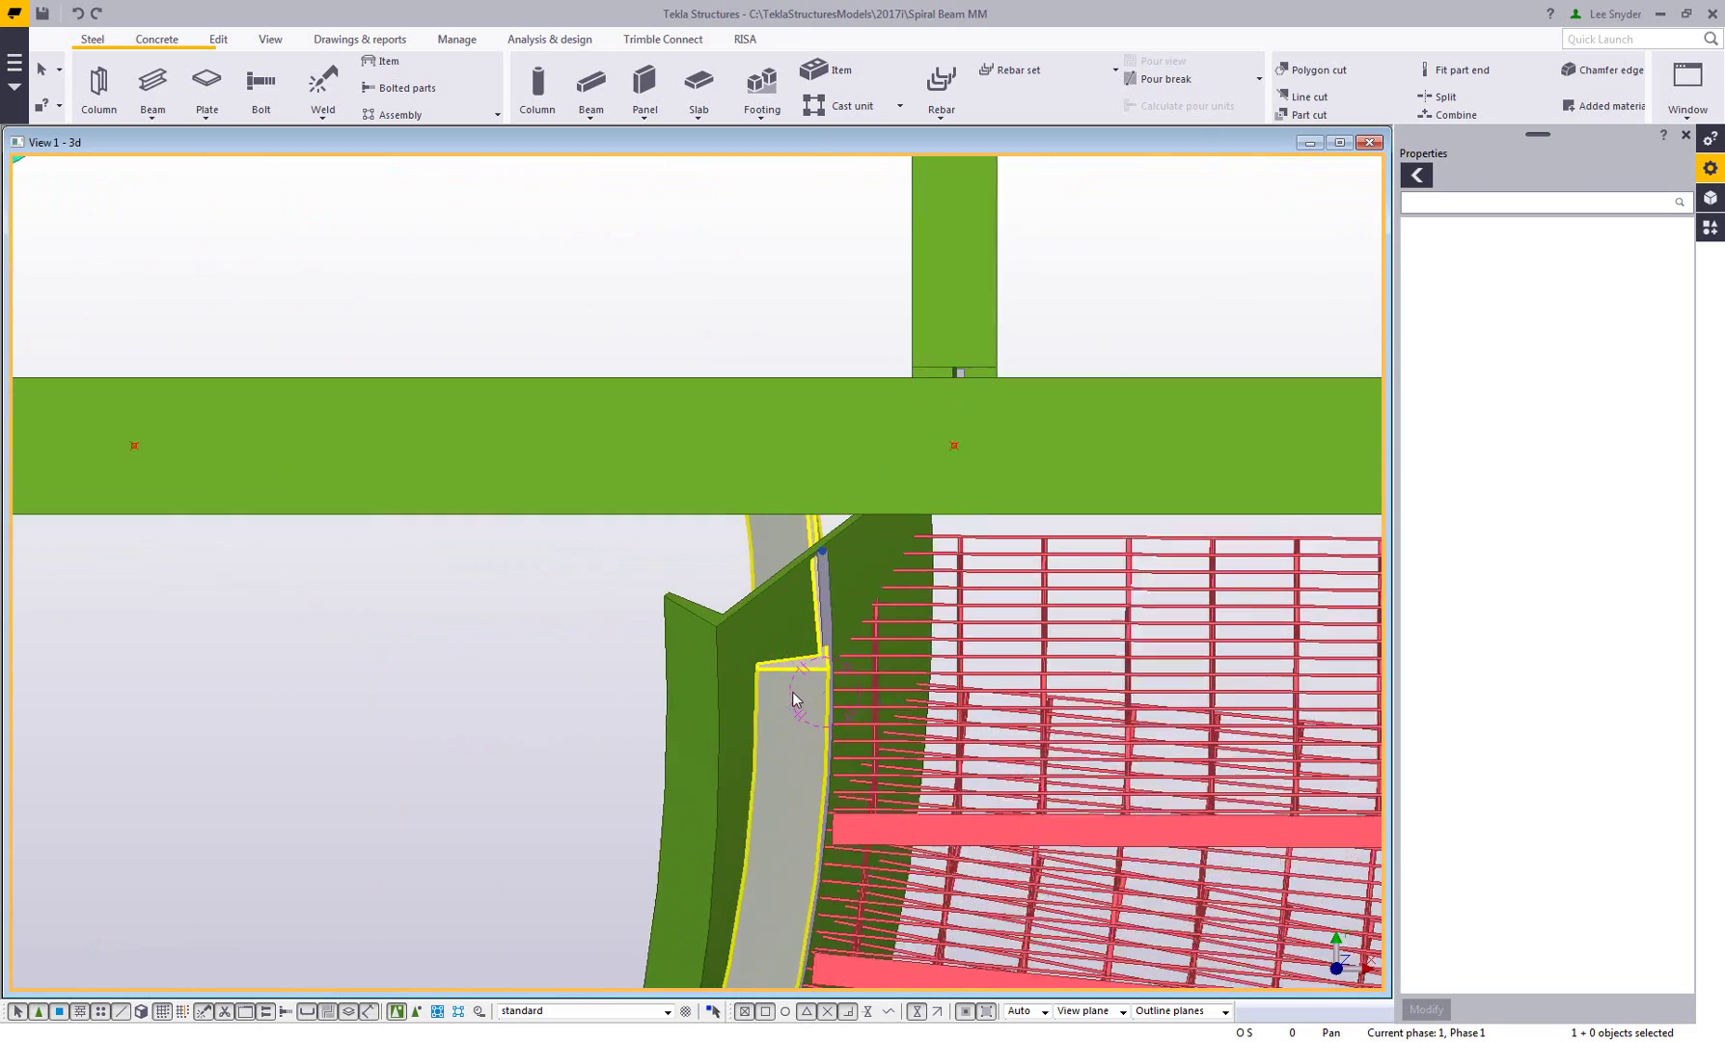
{"action": "scroll", "coordinate": [793, 693], "scroll_direction": "up", "scroll_amount": 1}
{"action": "key", "text": "ctrl+2"}
{"action": "scroll", "coordinate": [839, 541], "scroll_direction": "up", "scroll_amount": 9}
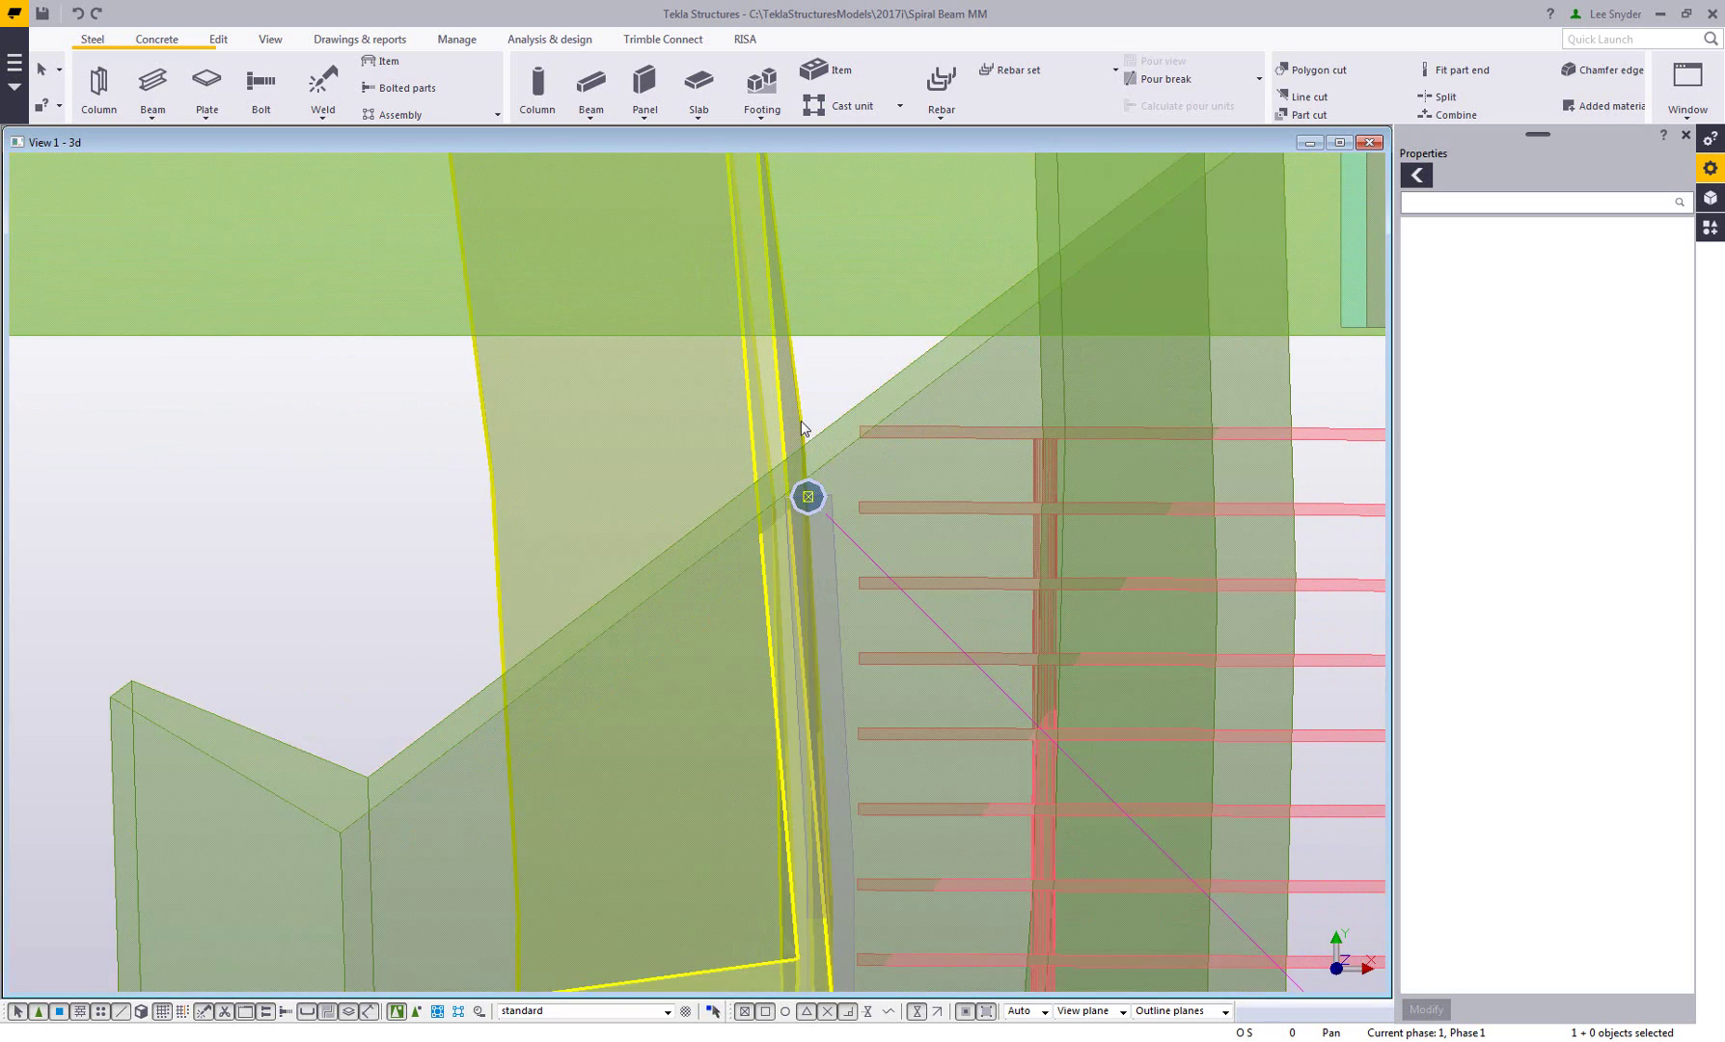
{"action": "scroll", "coordinate": [810, 529], "scroll_direction": "down", "scroll_amount": 5}
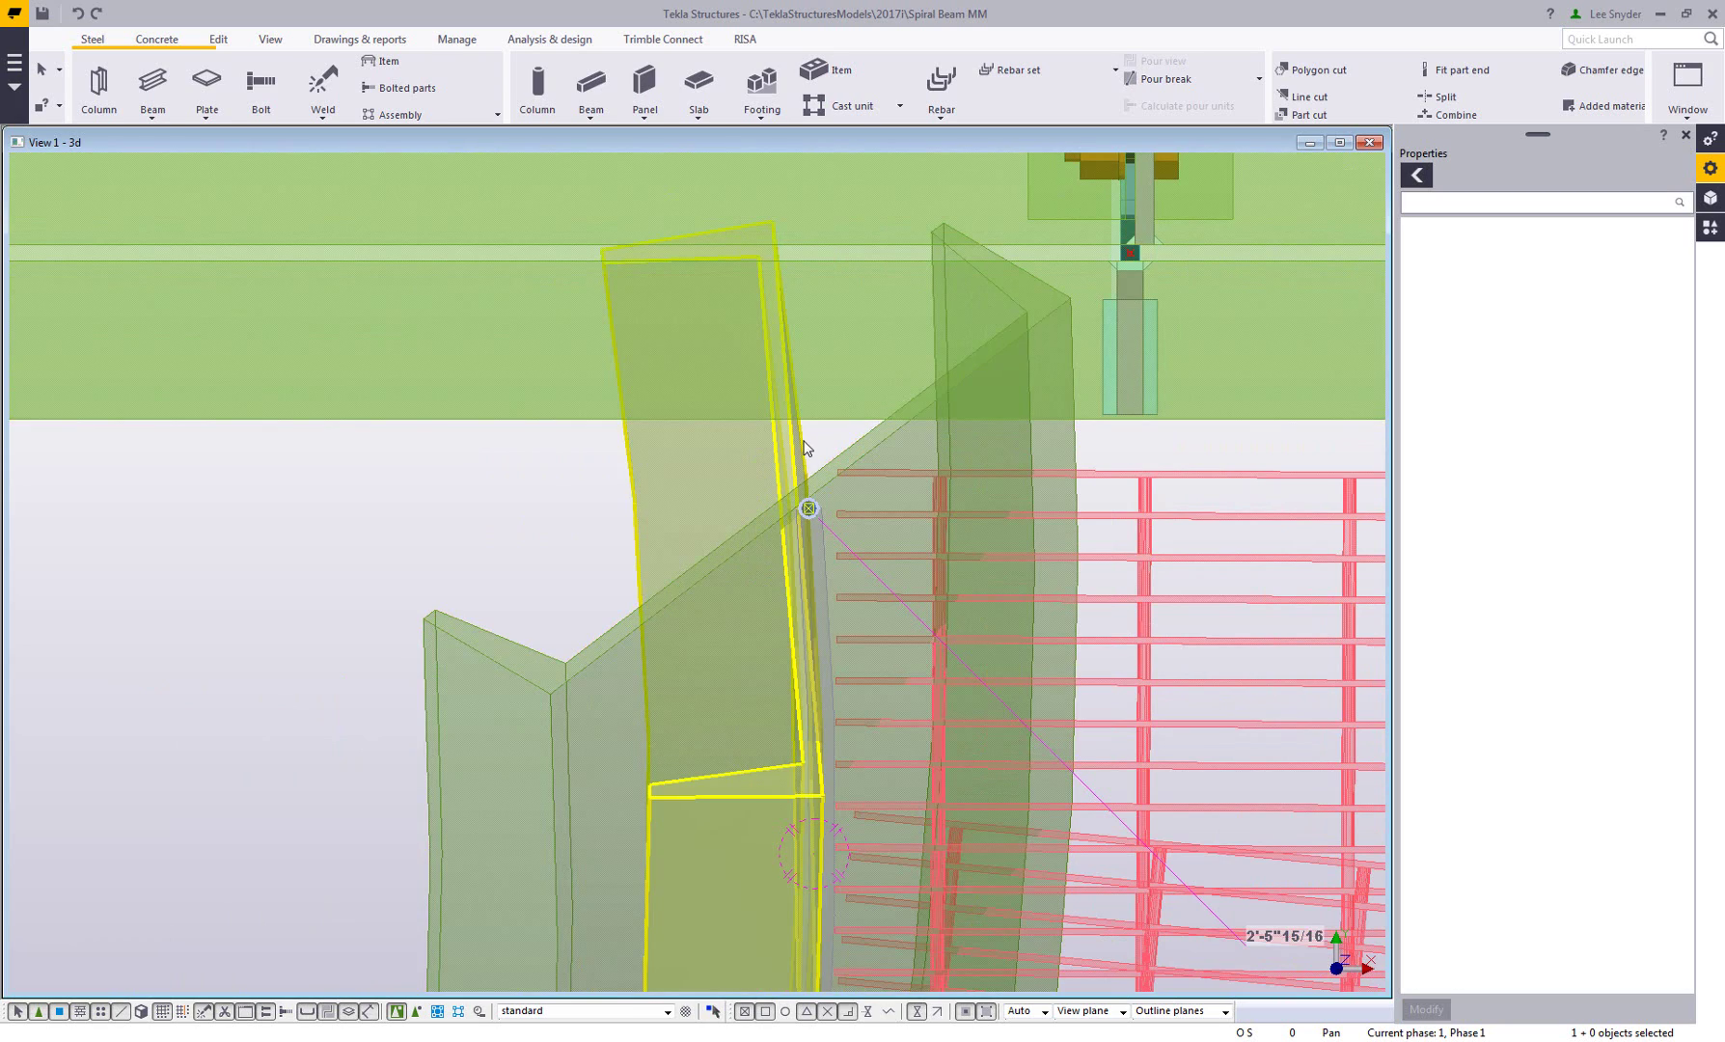
{"action": "scroll", "coordinate": [805, 447], "scroll_direction": "down", "scroll_amount": 3}
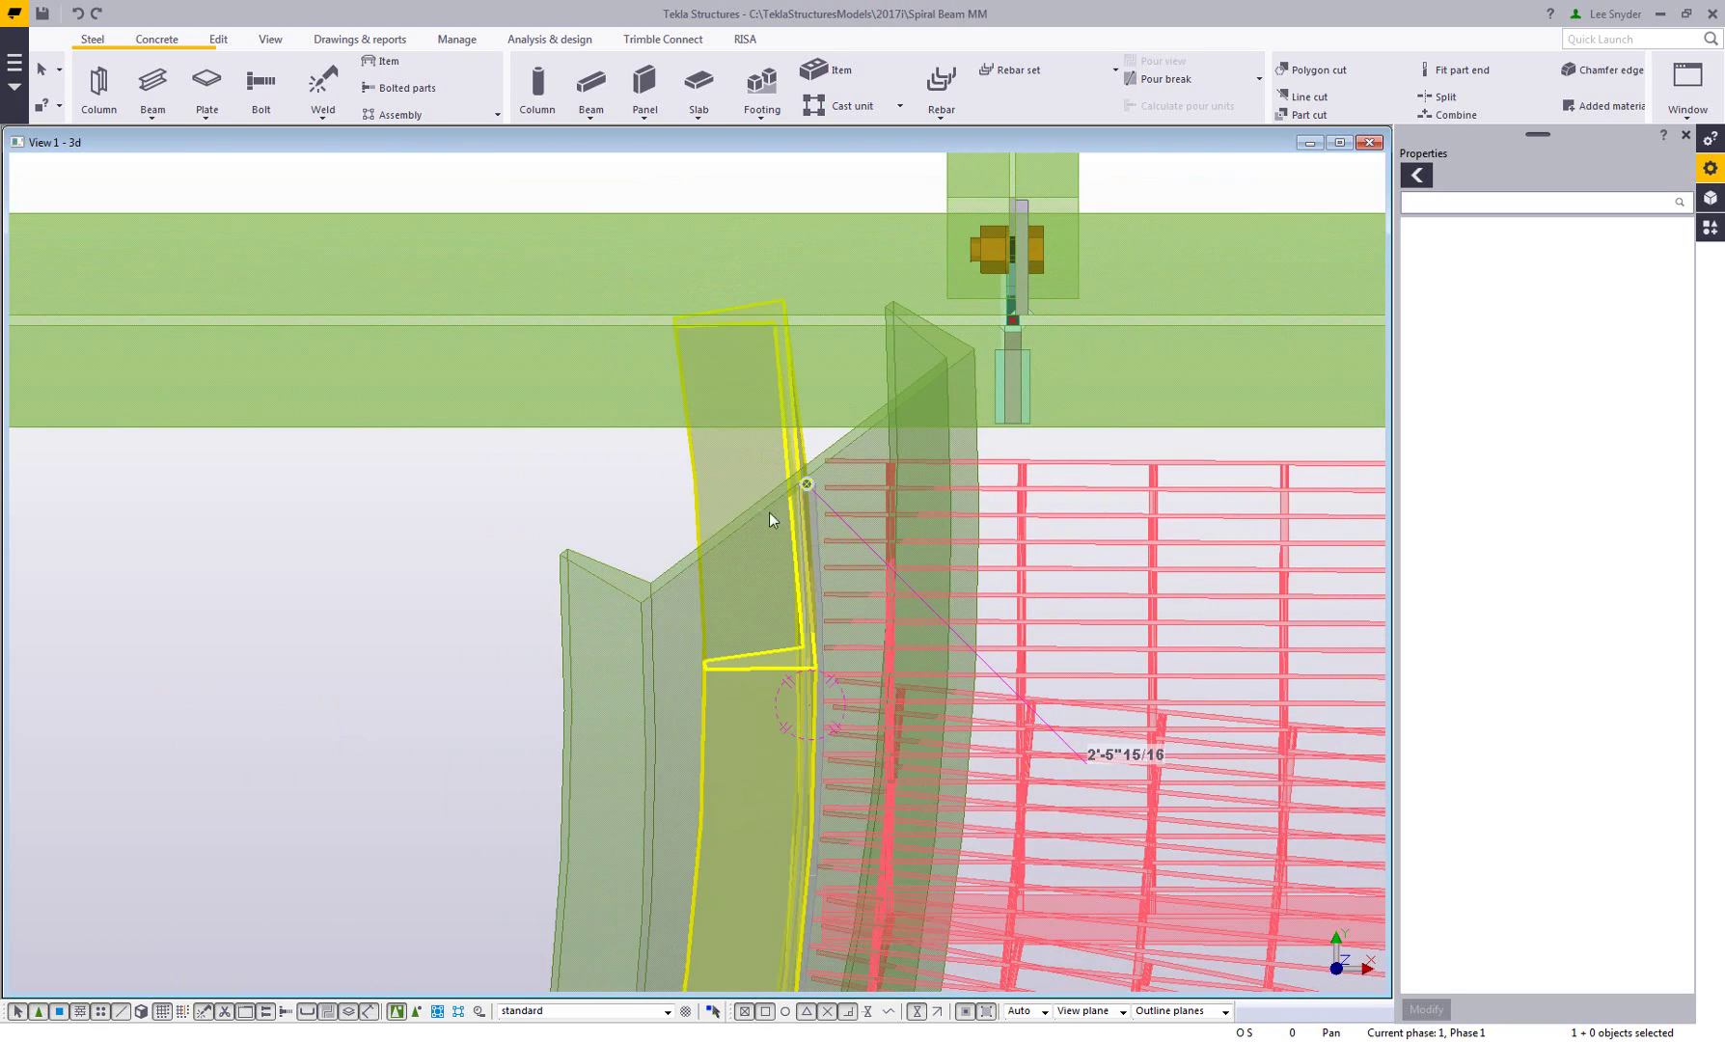
{"action": "key", "text": "ctrl+p"}
{"action": "scroll", "coordinate": [587, 699], "scroll_direction": "down", "scroll_amount": 3}
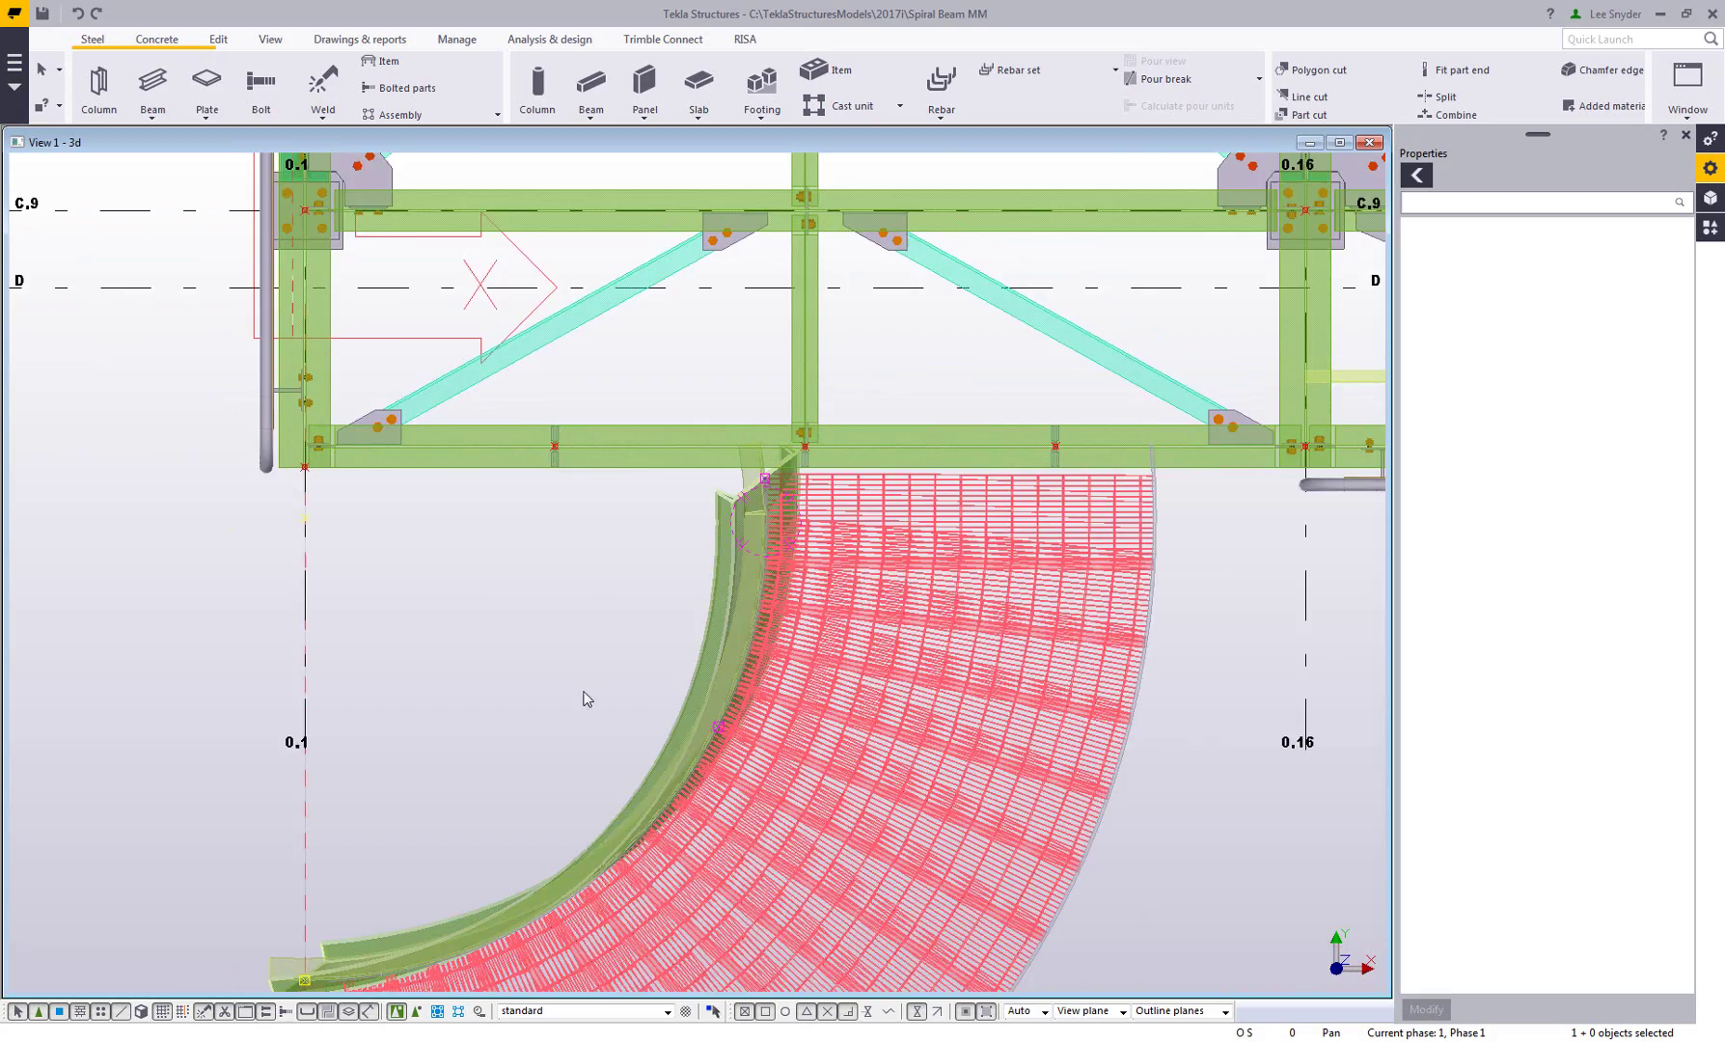
Delete the curved polybeam from the inner stringer, keeping only the spiral beam.
{"action": "scroll", "coordinate": [585, 696], "scroll_direction": "up", "scroll_amount": 10}
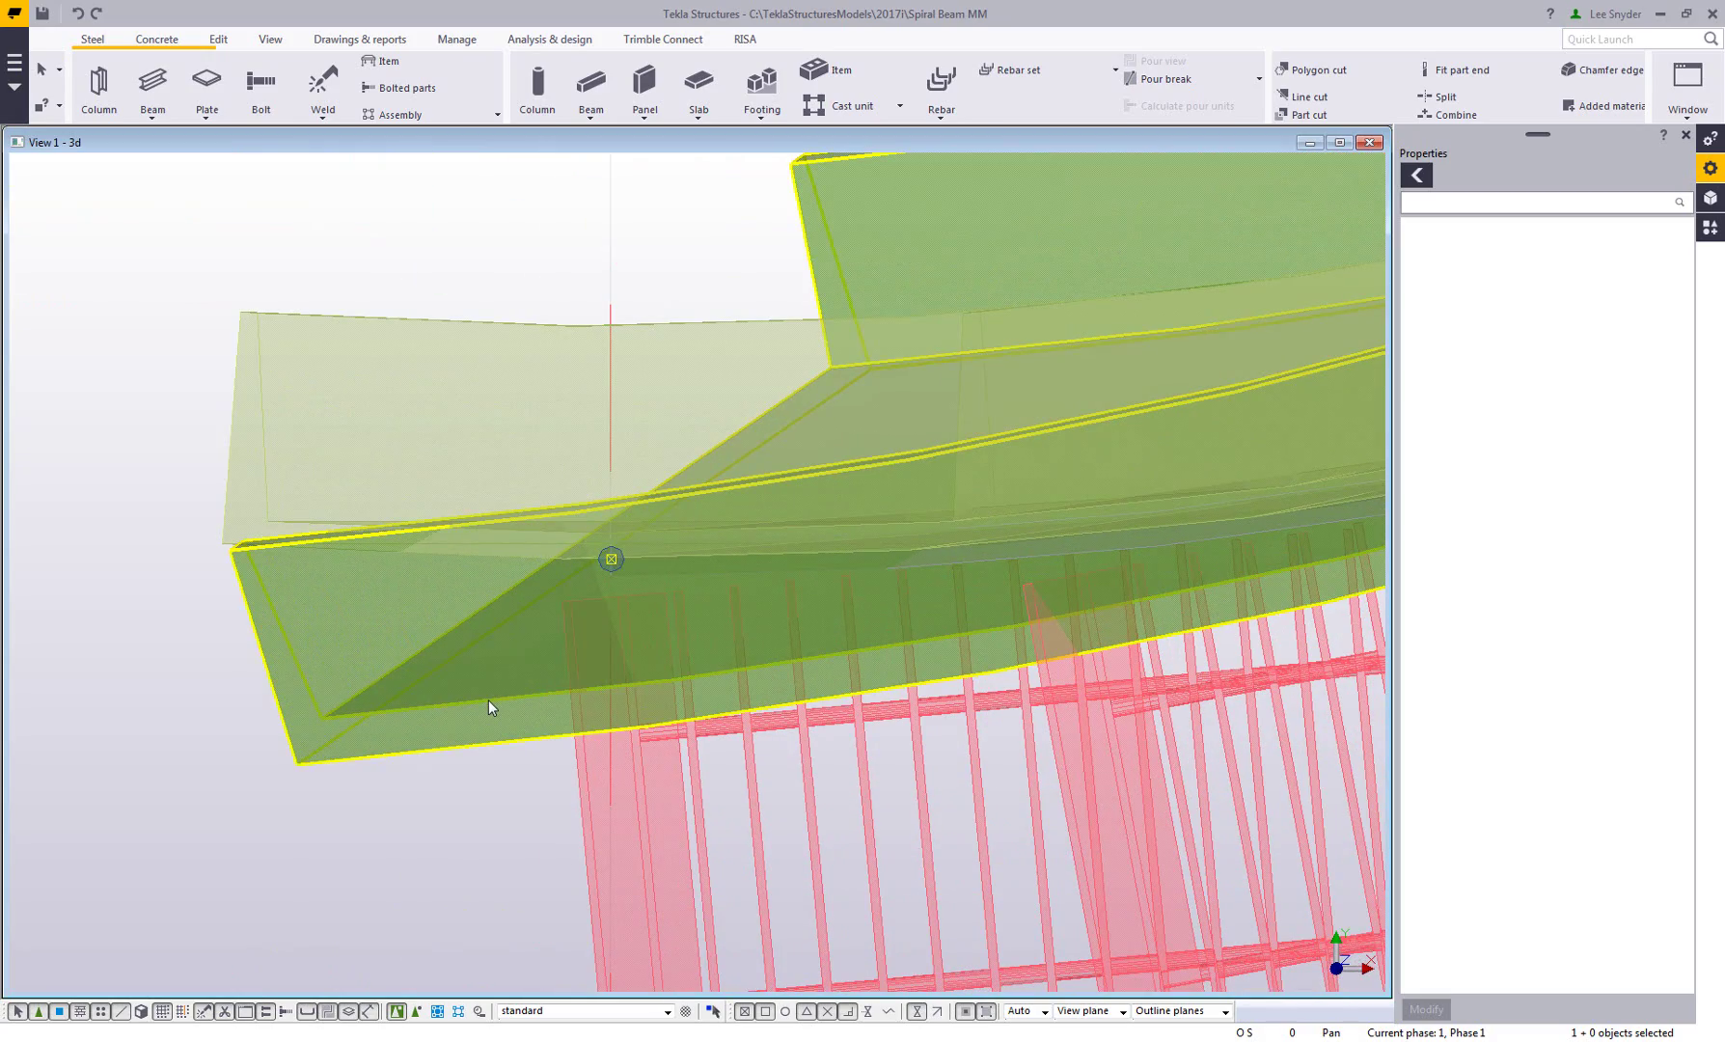
{"action": "key", "text": "Delete"}
{"action": "scroll", "coordinate": [497, 562], "scroll_direction": "up", "scroll_amount": 2}
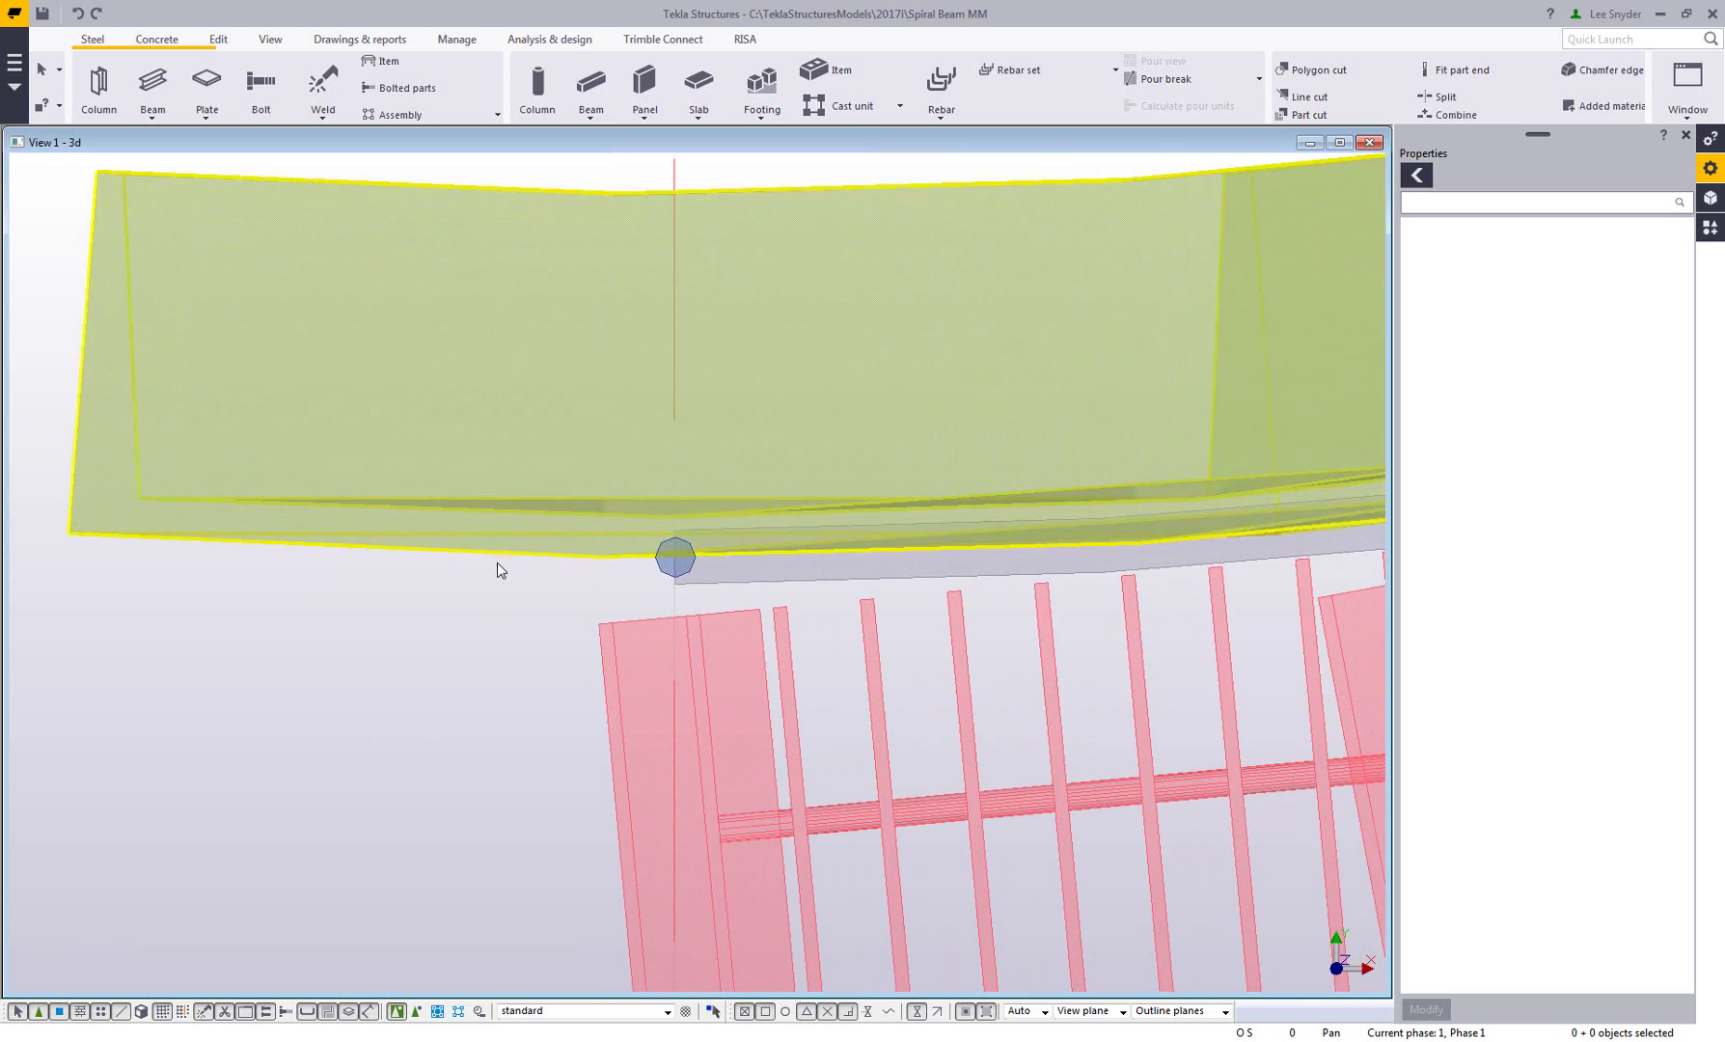
Examine the spiral beam's fit along the inner stringer, from its bottom end up to the platform, with shaded parts.
{"action": "scroll", "coordinate": [680, 560], "scroll_direction": "down", "scroll_amount": 4}
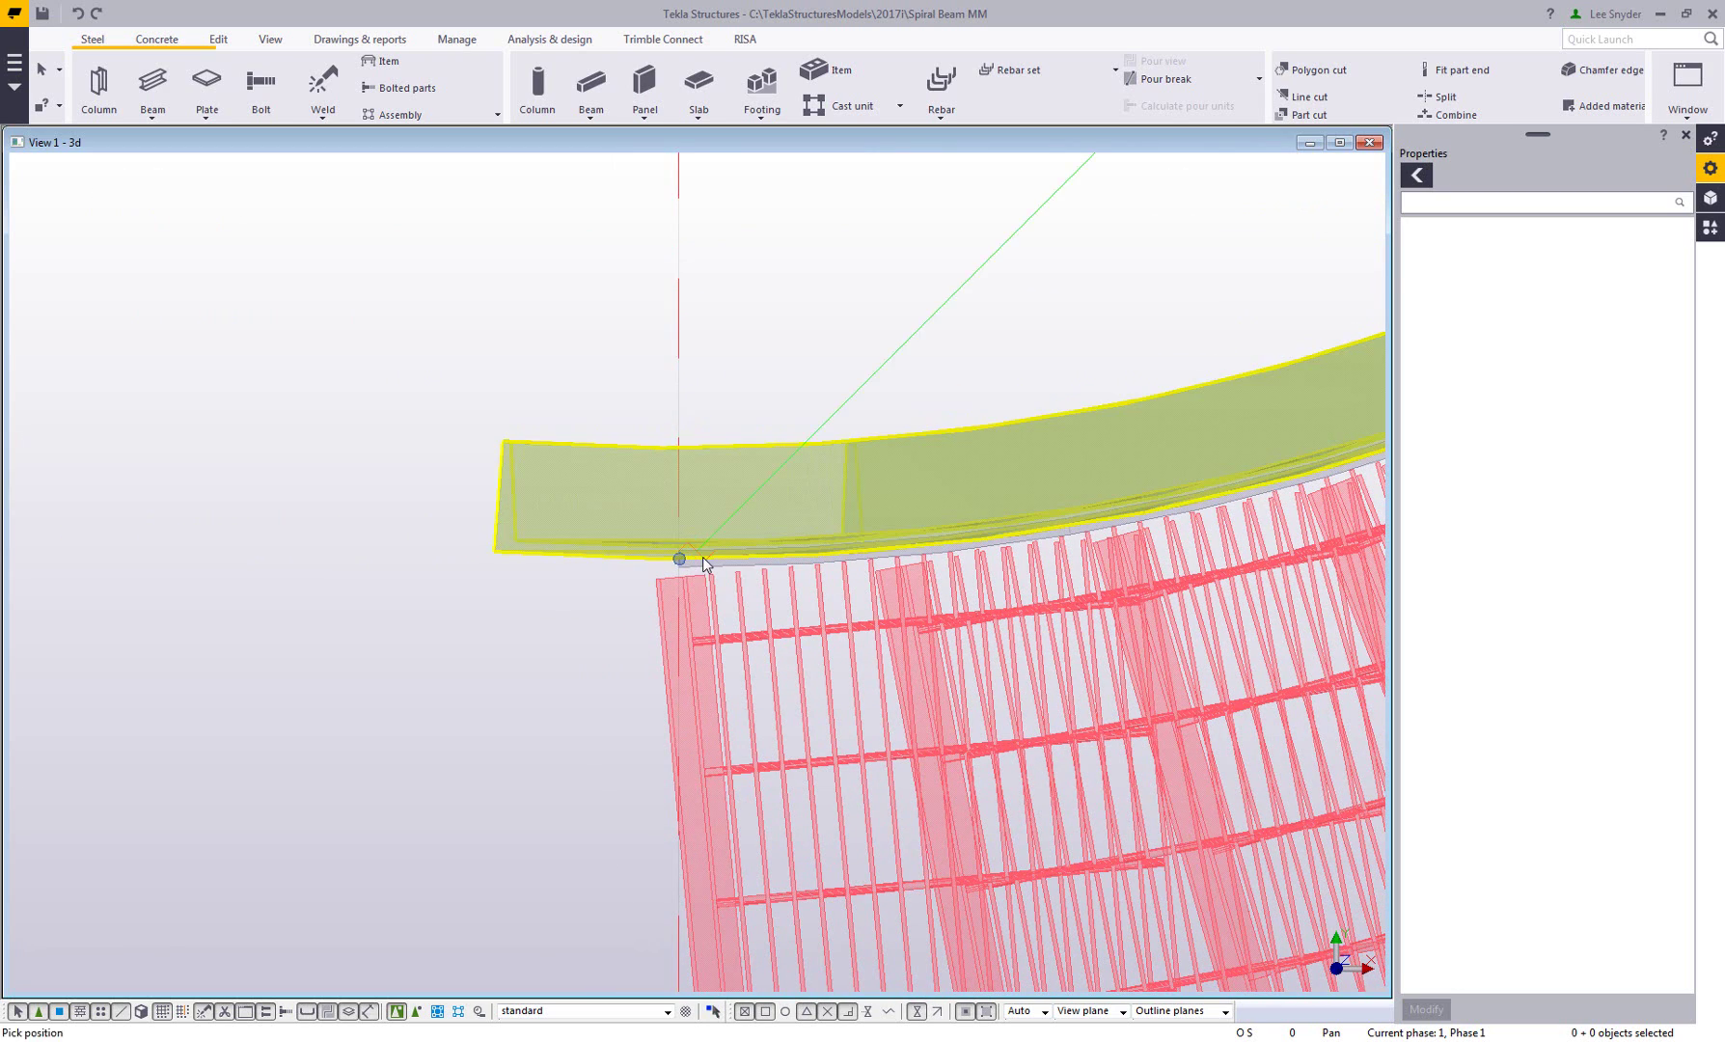
{"action": "middle_click_drag", "start_coordinate": [699, 566], "coordinate": [757, 517], "text": "ctrl"}
{"action": "scroll", "coordinate": [756, 517], "scroll_direction": "down", "scroll_amount": 2}
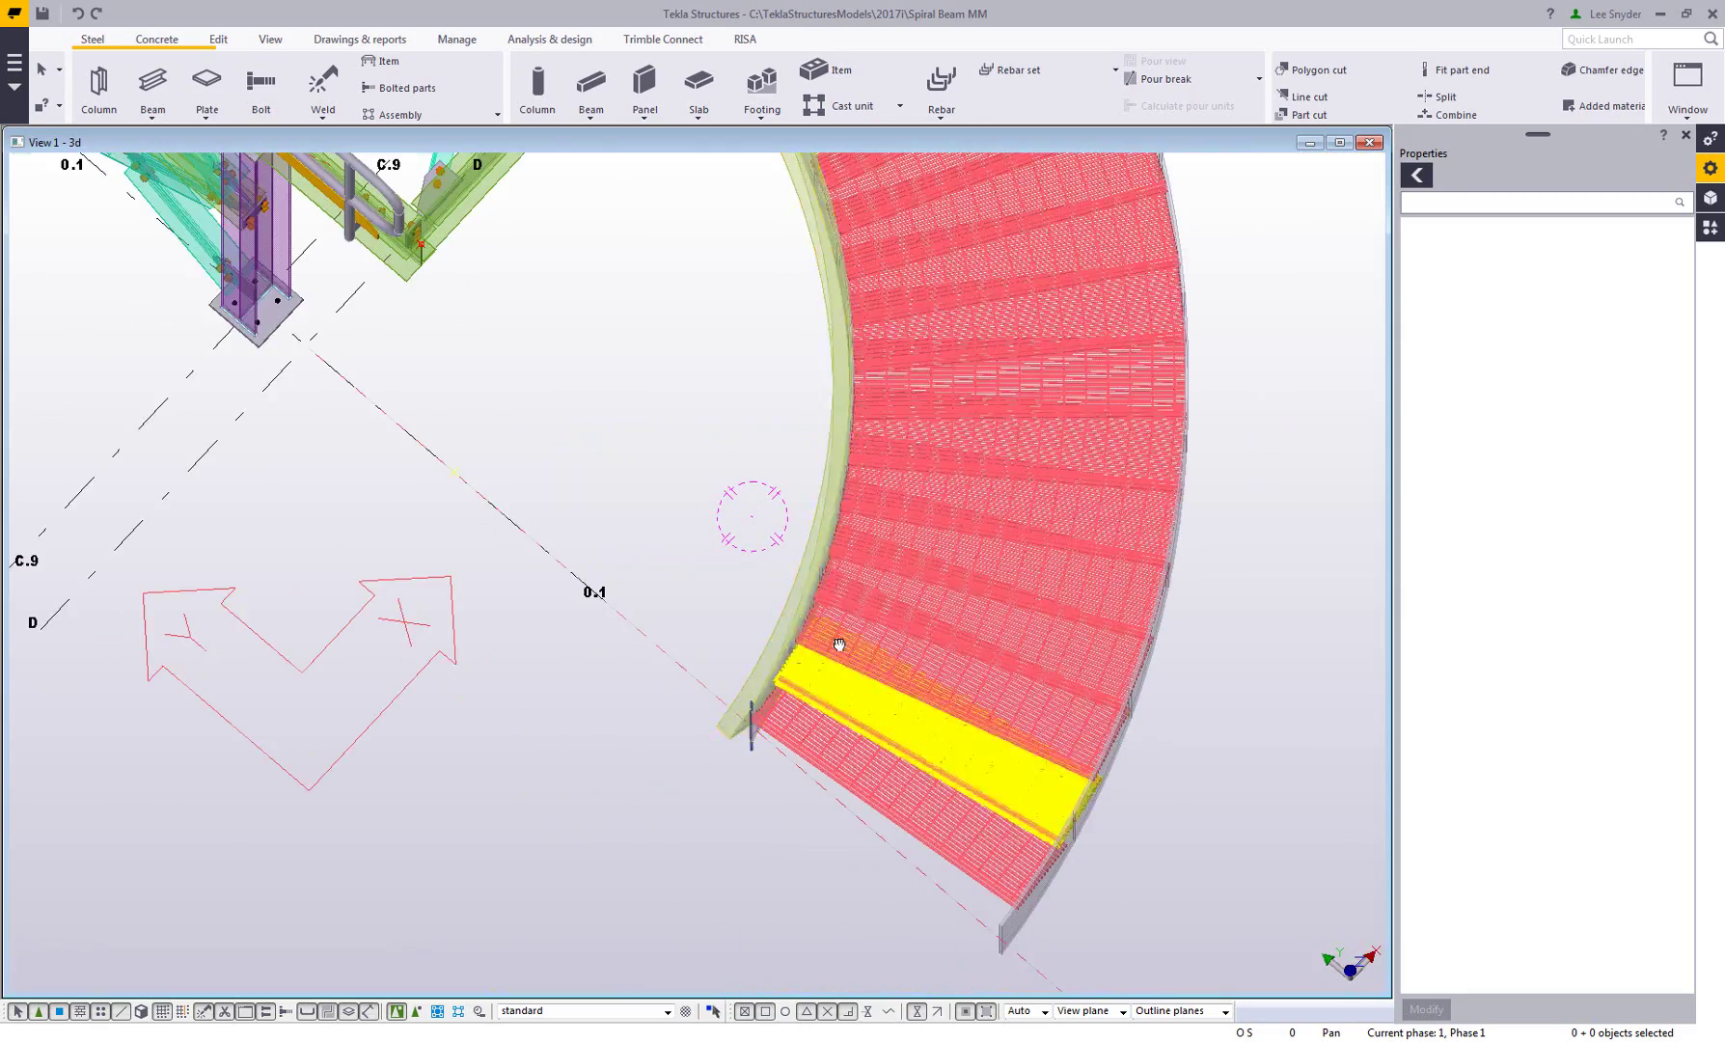
{"action": "middle_click_drag", "start_coordinate": [836, 646], "coordinate": [780, 554], "text": "ctrl"}
{"action": "scroll", "coordinate": [845, 596], "scroll_direction": "down", "scroll_amount": 1}
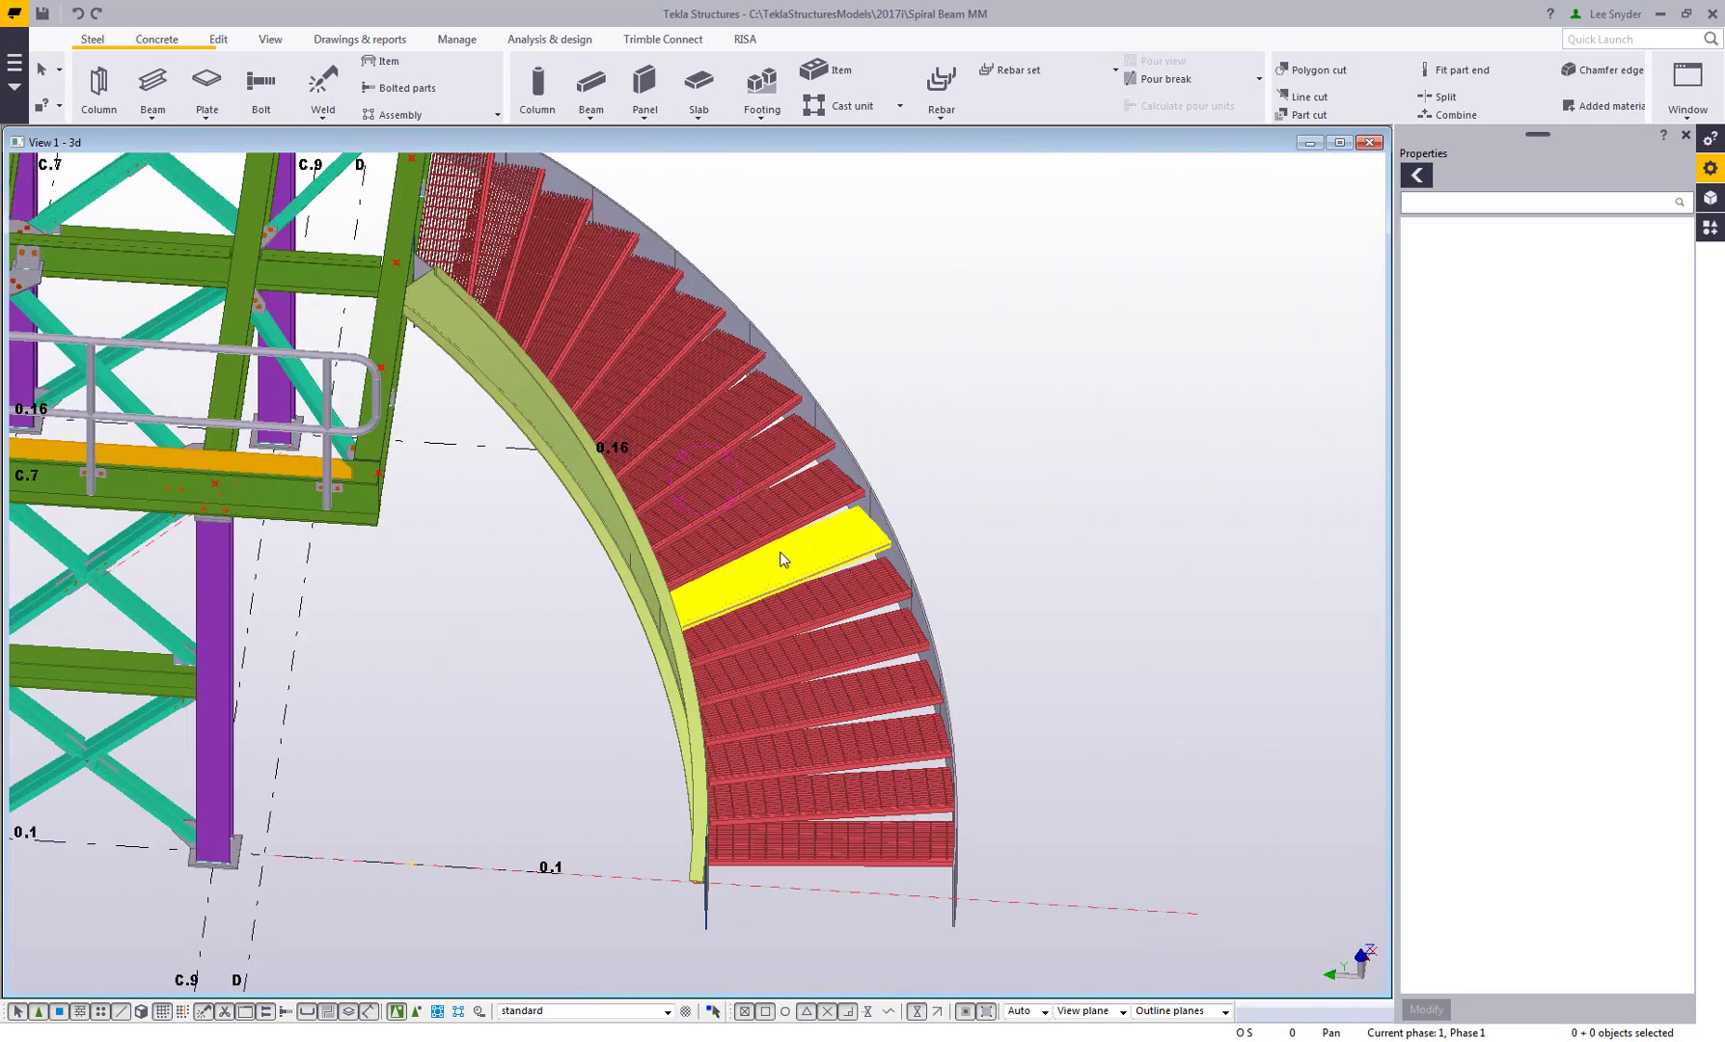
{"action": "scroll", "coordinate": [763, 554], "scroll_direction": "down", "scroll_amount": 2}
{"action": "middle_click_drag", "start_coordinate": [791, 658], "coordinate": [770, 621], "text": "ctrl"}
Load the saved Right HSS Stringer properties for steel spiral beams, with profile HSS16X4X1/2 placed to the right on plane.
{"action": "left_click", "coordinate": [1417, 175]}
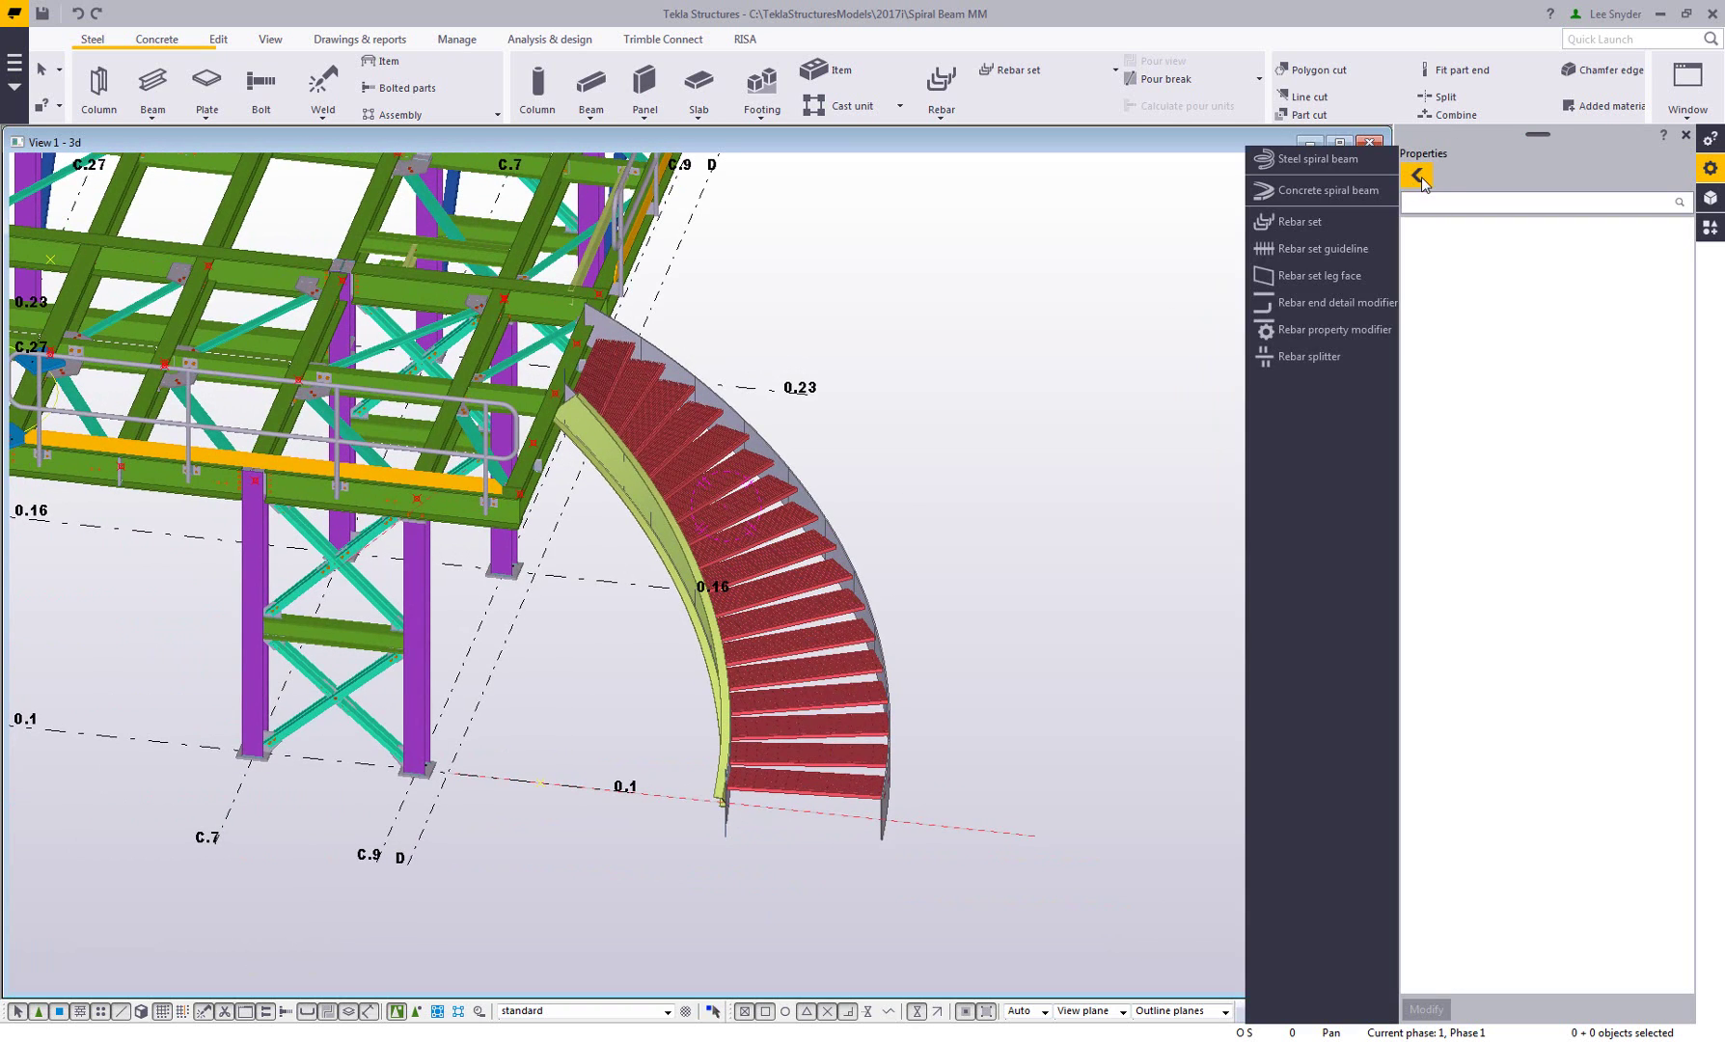
{"action": "left_click", "coordinate": [1320, 162]}
{"action": "left_click", "coordinate": [1660, 177]}
{"action": "left_click", "coordinate": [1505, 241]}
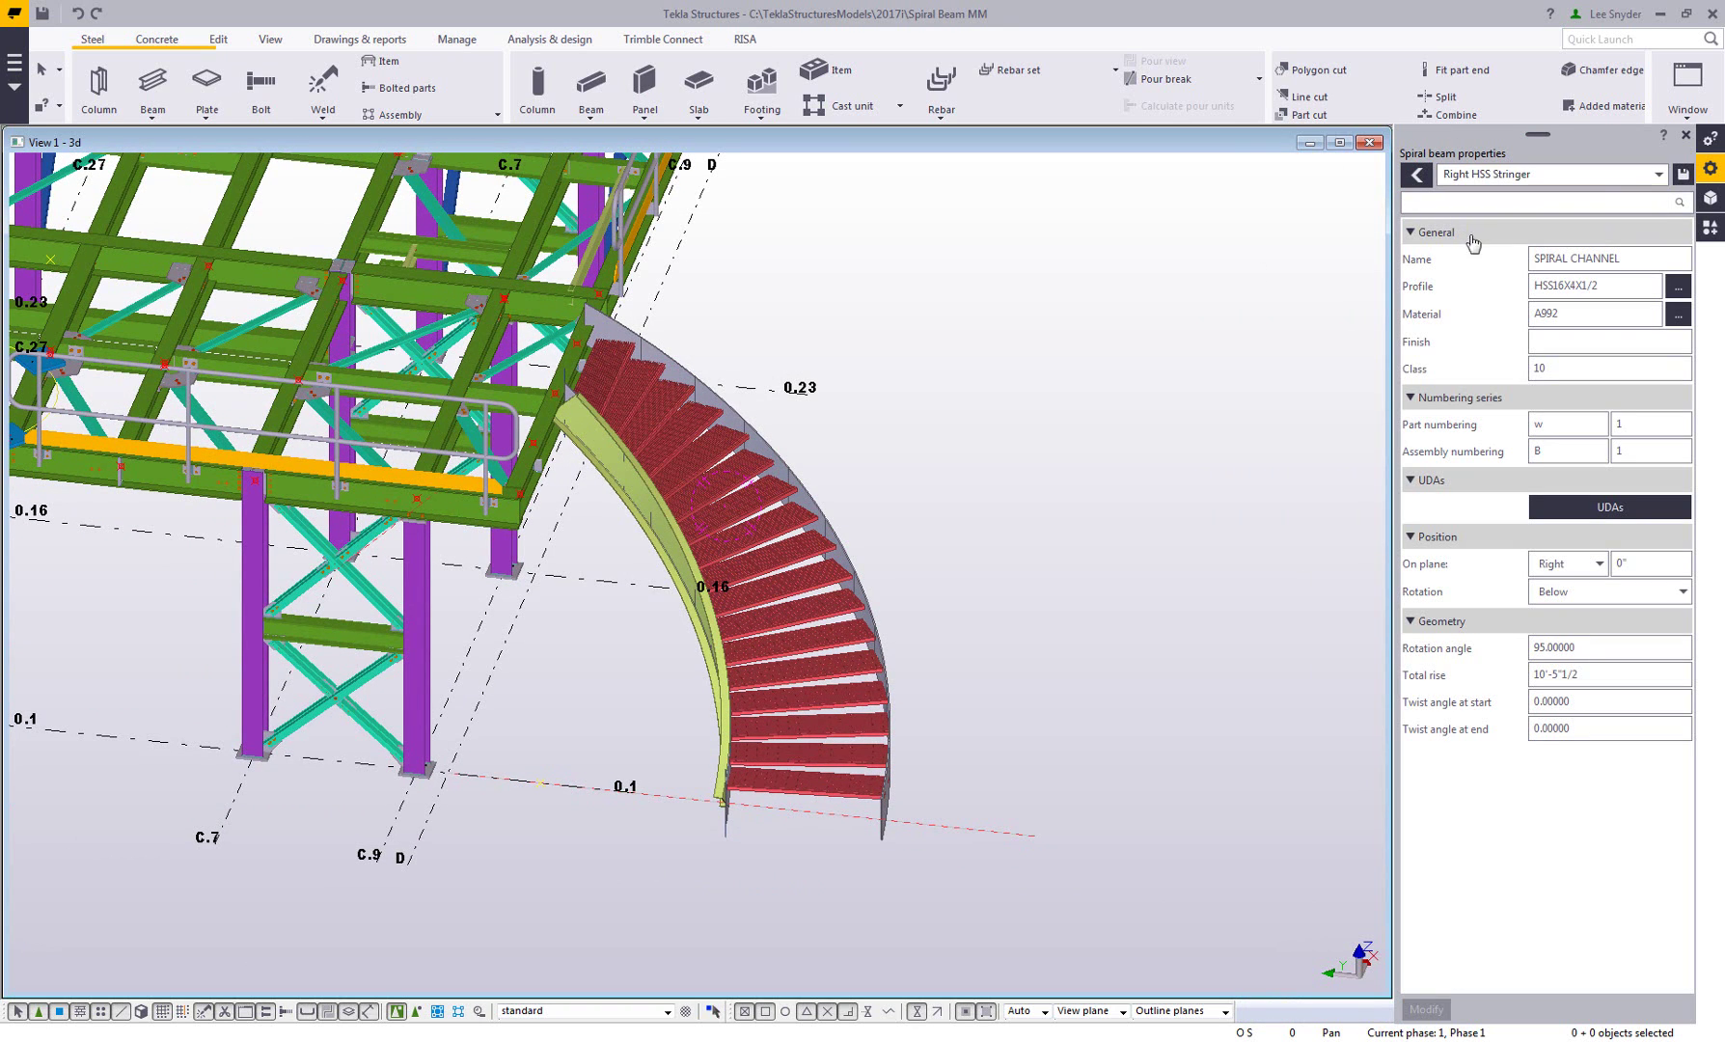
Create an HSS16X4X1/2 spiral beam from the outer stringer's bottom end, centred on the stair's centre point along grid line 0.1.
{"action": "left_click", "coordinate": [170, 114]}
{"action": "left_click", "coordinate": [183, 323]}
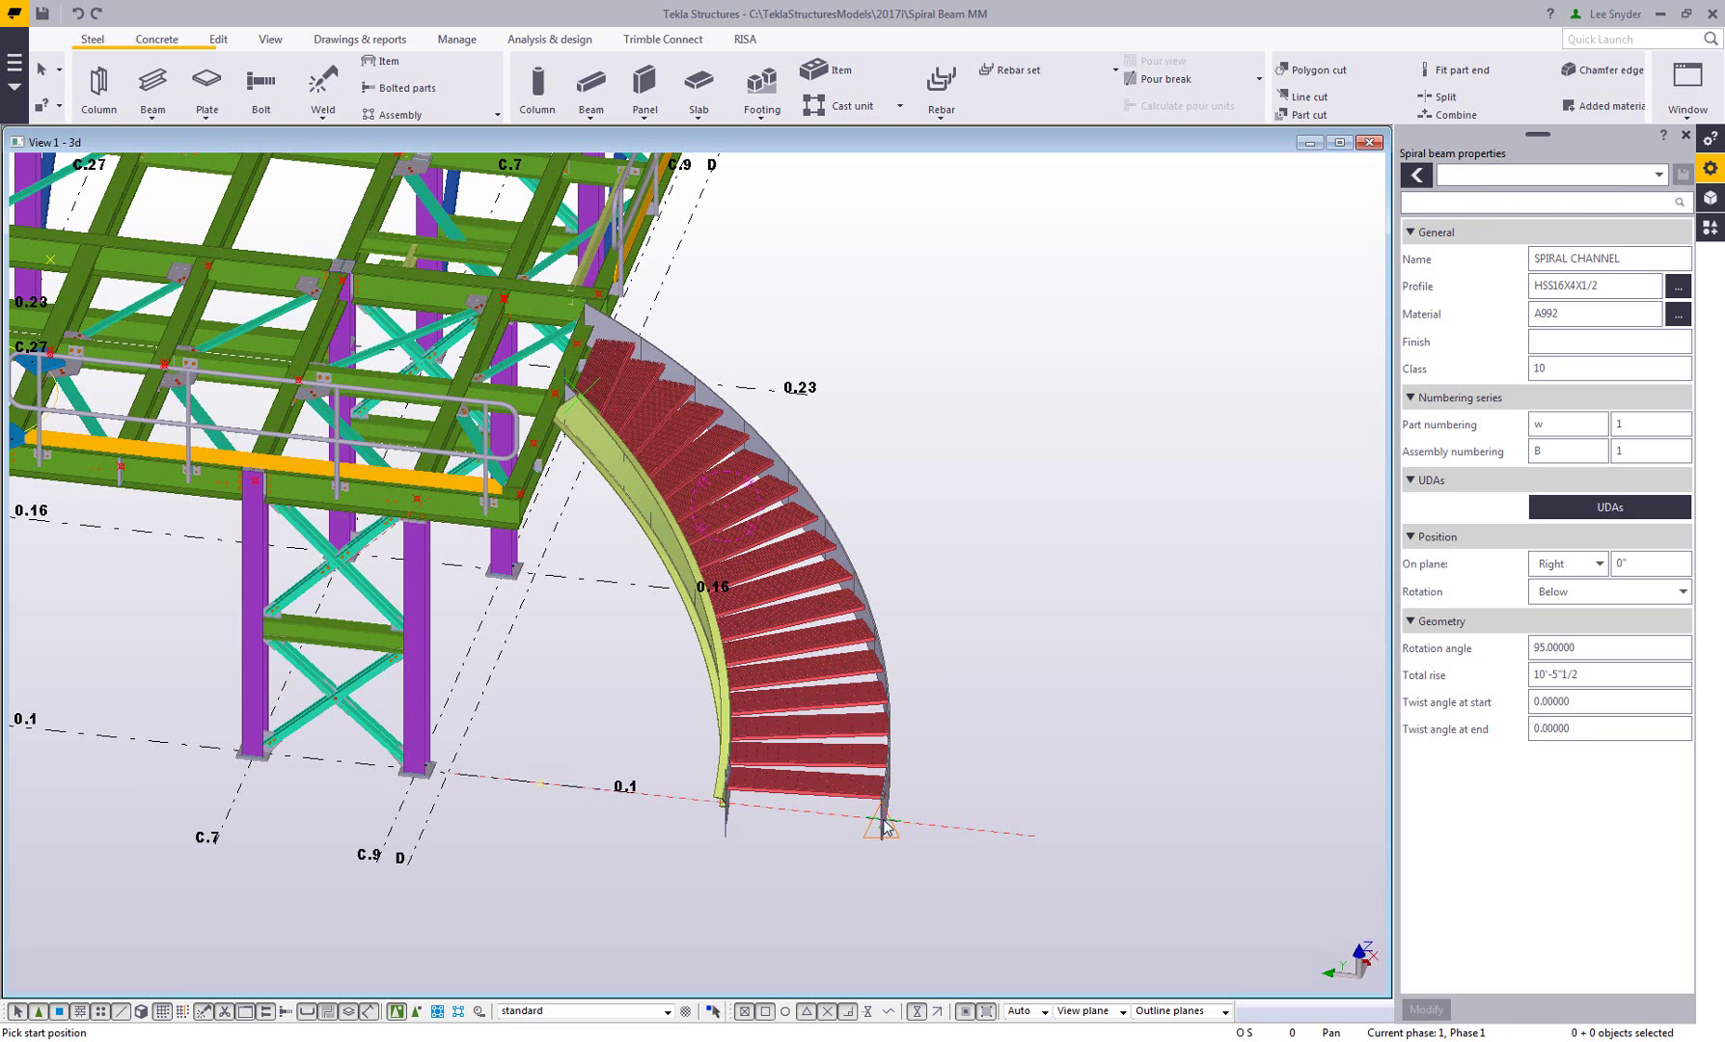
{"action": "left_click", "coordinate": [882, 825]}
{"action": "left_click", "coordinate": [540, 787]}
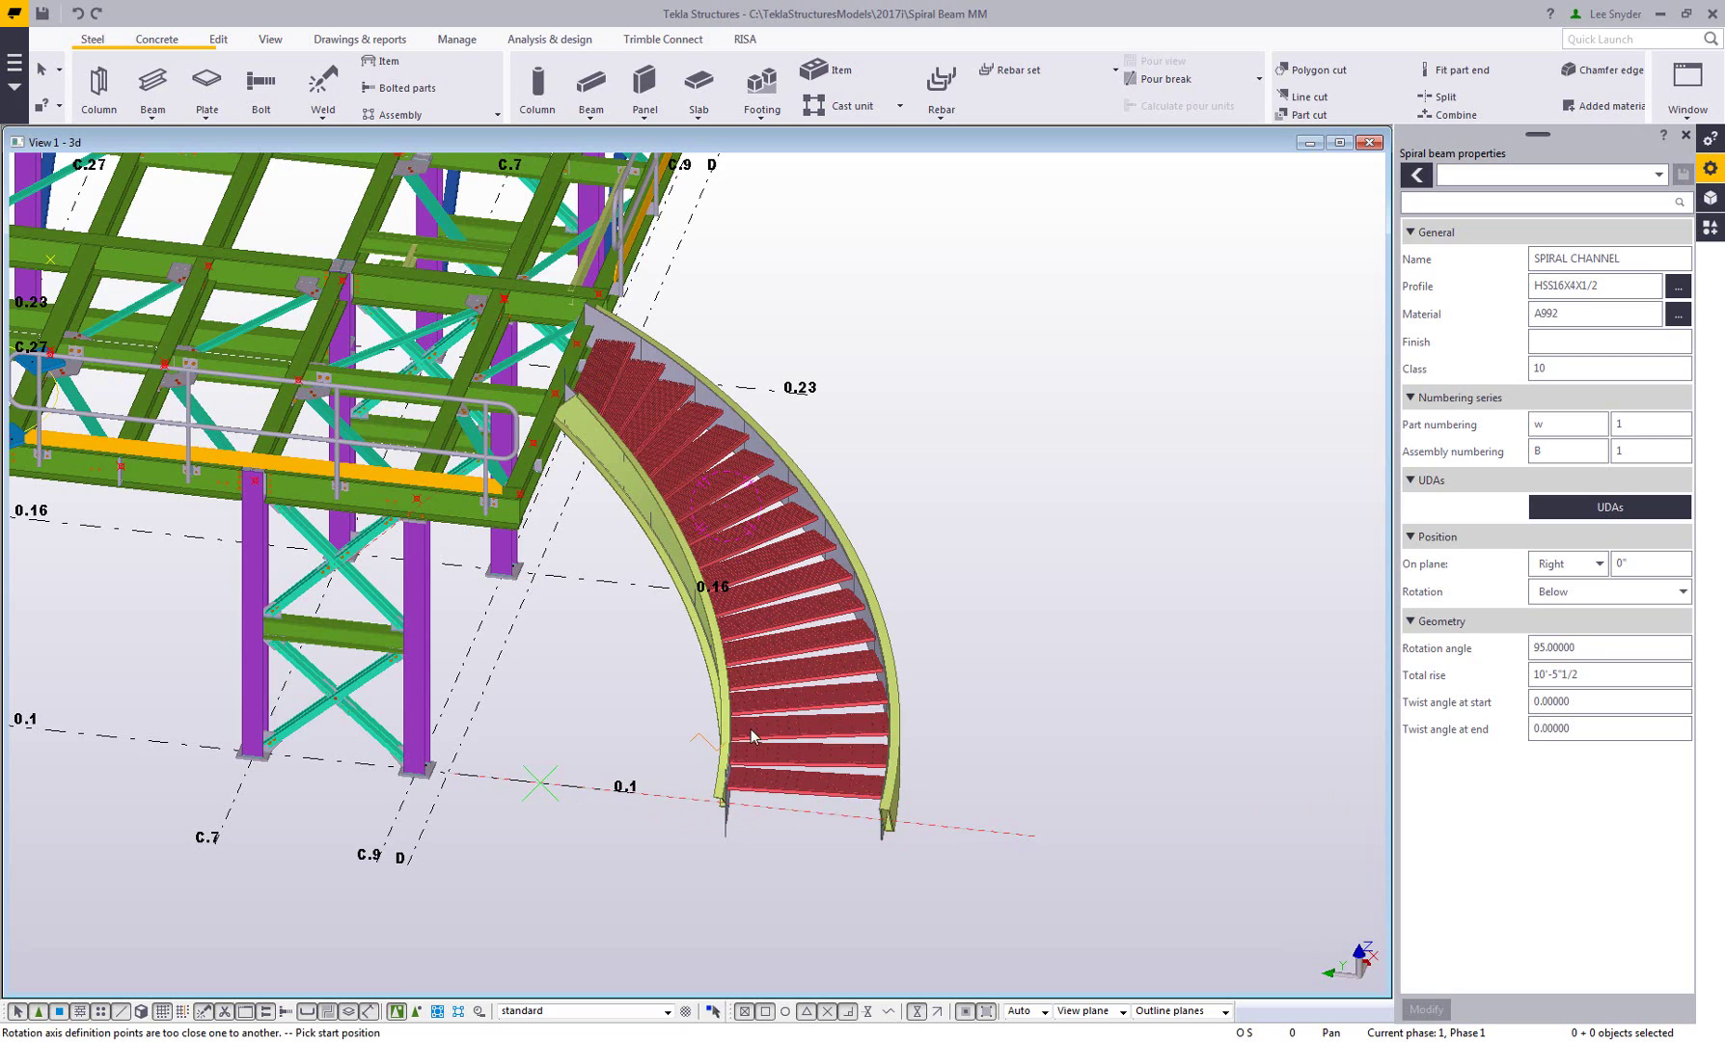
{"action": "scroll", "coordinate": [897, 813], "scroll_direction": "up", "scroll_amount": 8}
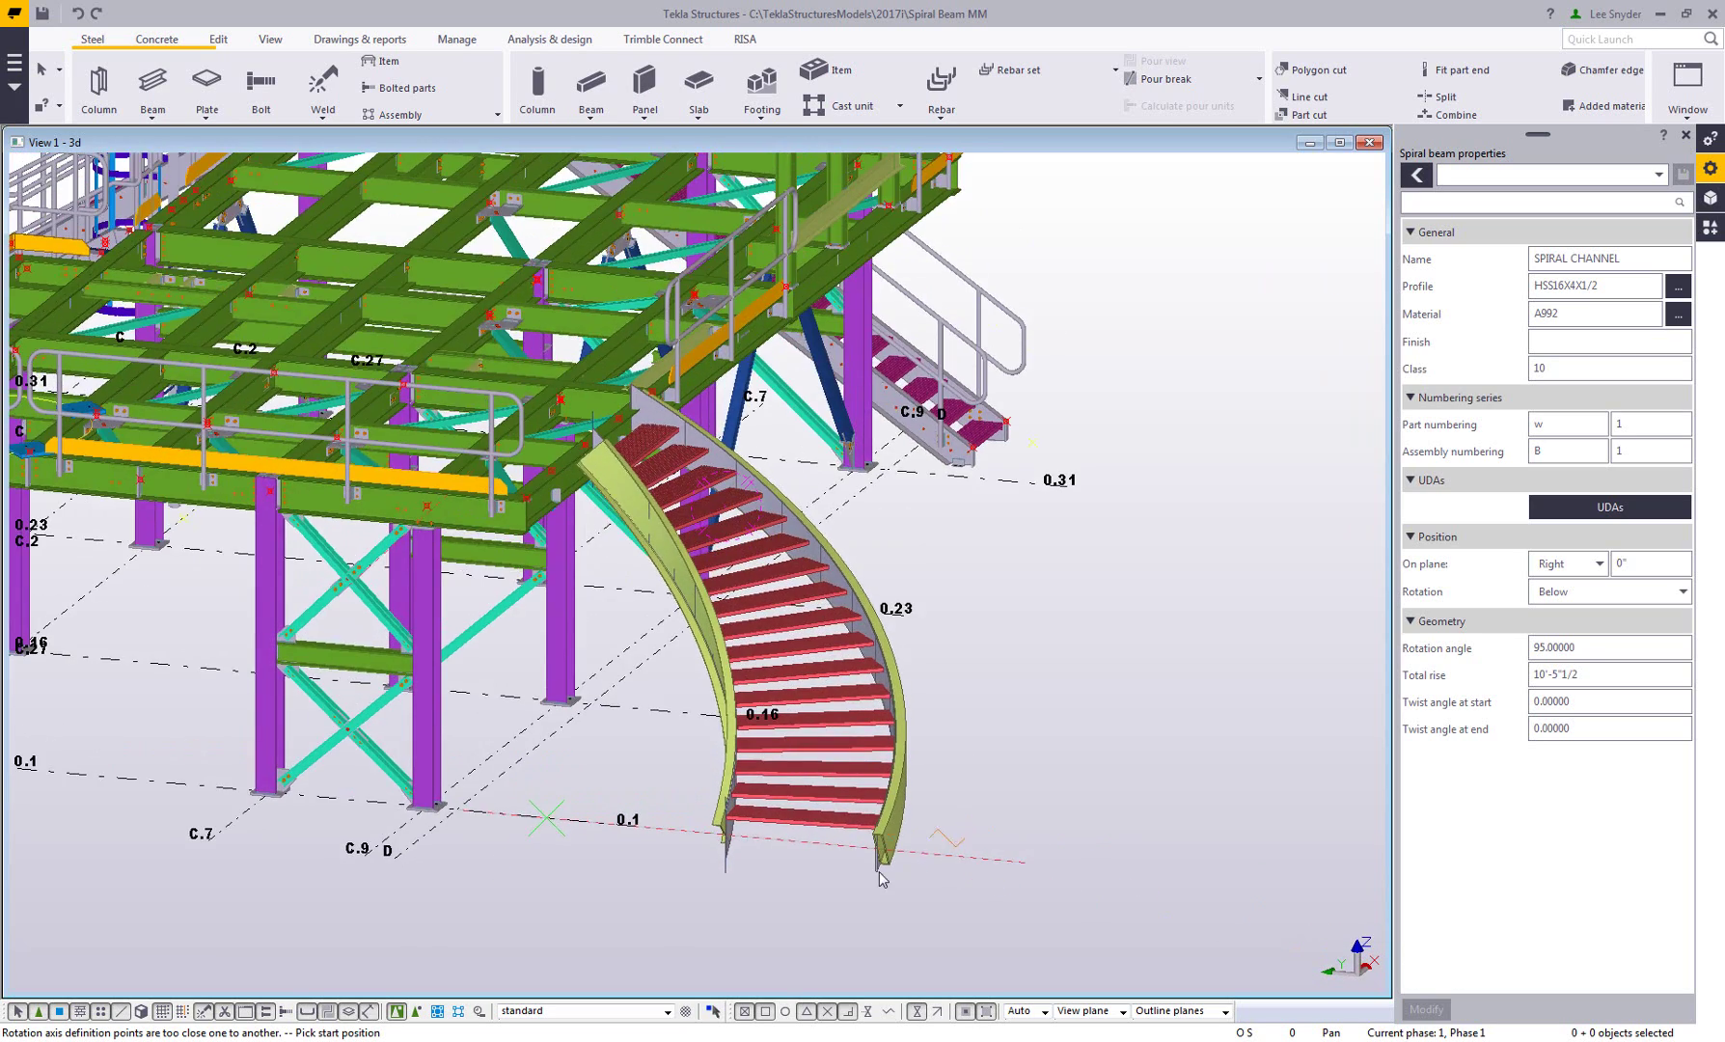
{"action": "right_click", "coordinate": [847, 741]}
{"action": "left_click", "coordinate": [893, 748]}
Examine how the HSS spiral beam's bottom end aligns with the outer stringer and the lowest treads.
{"action": "scroll", "coordinate": [844, 799], "scroll_direction": "up", "scroll_amount": 2}
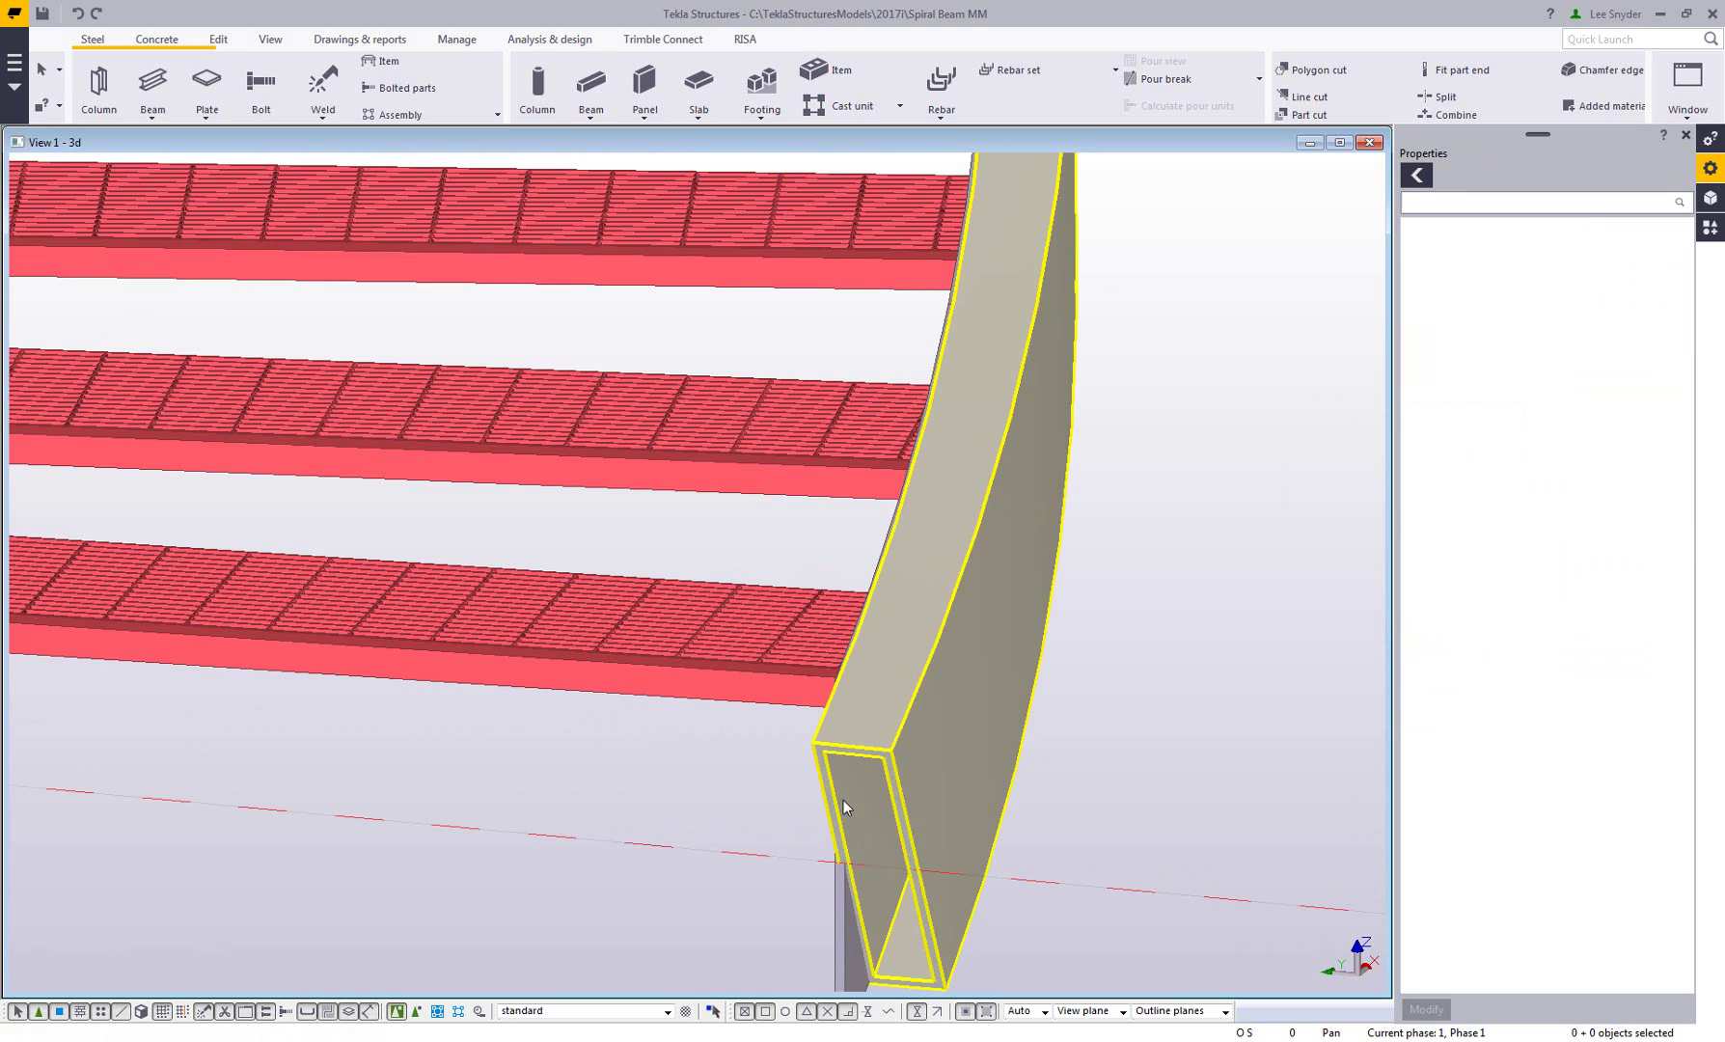
{"action": "key", "text": "v"}
{"action": "left_click", "coordinate": [861, 765]}
{"action": "middle_click_drag", "start_coordinate": [862, 764], "coordinate": [940, 763], "text": "ctrl"}
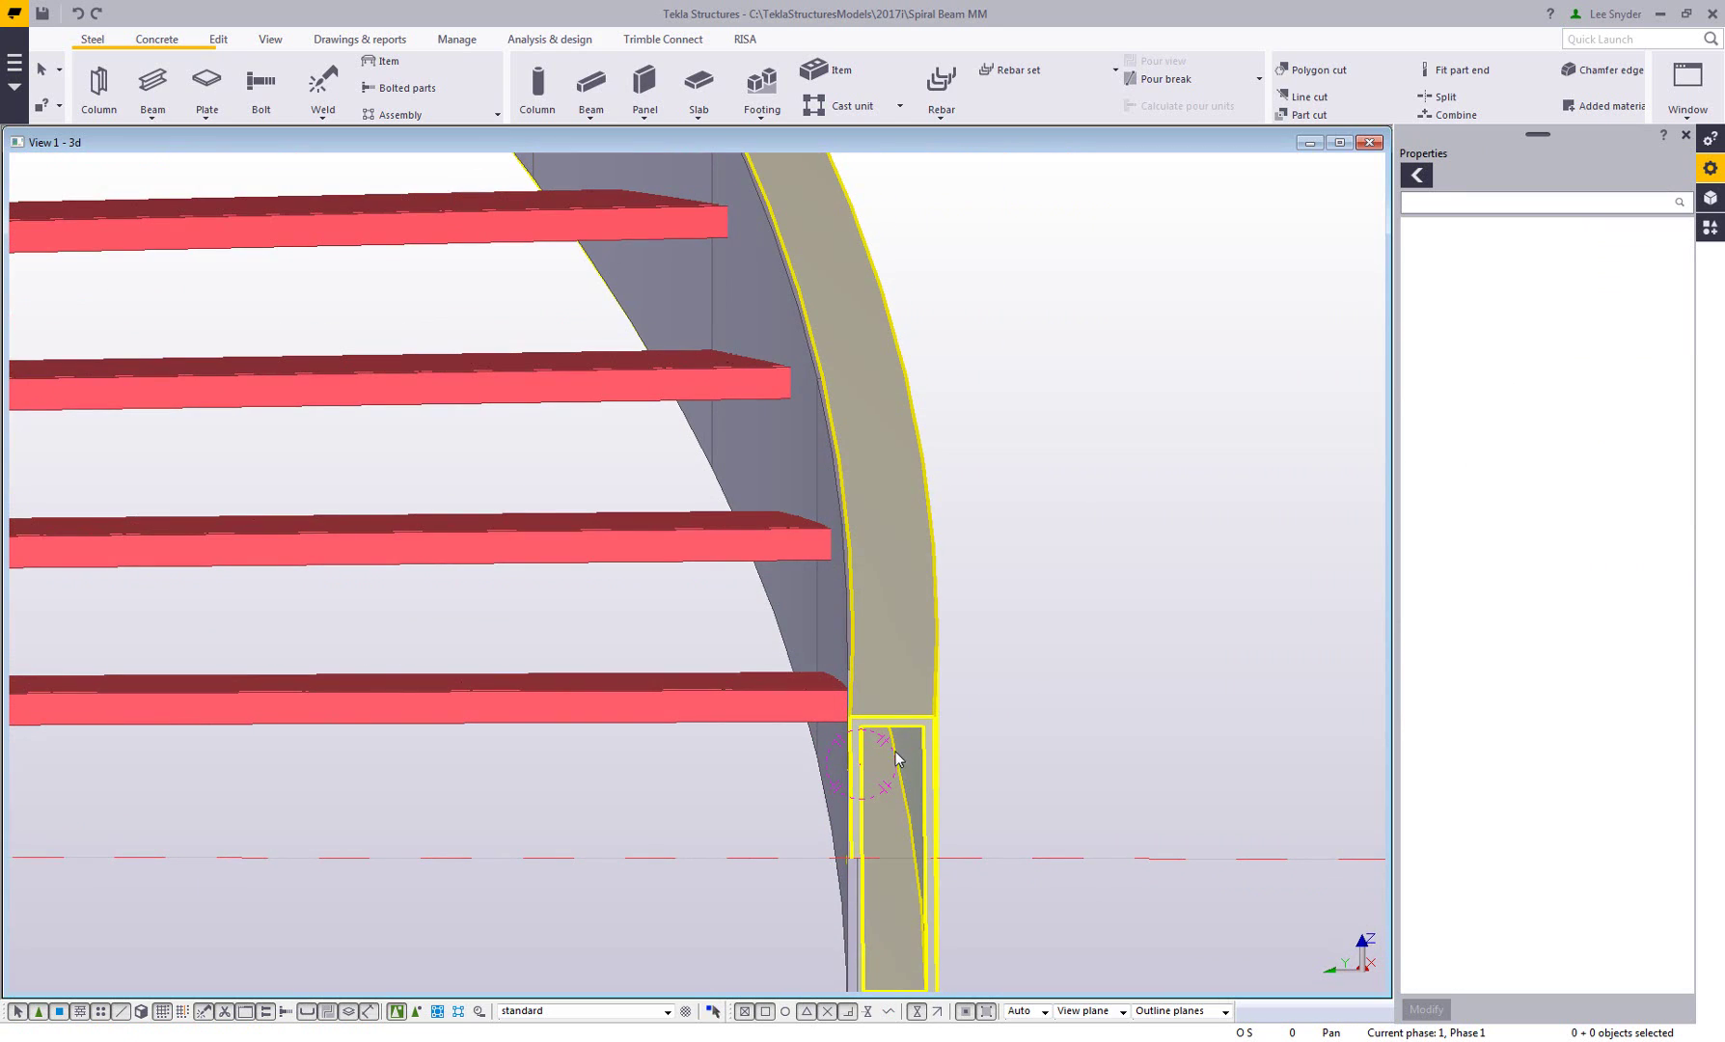
Examine the outer HSS spiral beam against the plate stringer and treads, from the bottom end up to the platform connection and overall.
{"action": "scroll", "coordinate": [898, 752], "scroll_direction": "down", "scroll_amount": 5}
{"action": "scroll", "coordinate": [891, 733], "scroll_direction": "down", "scroll_amount": 6}
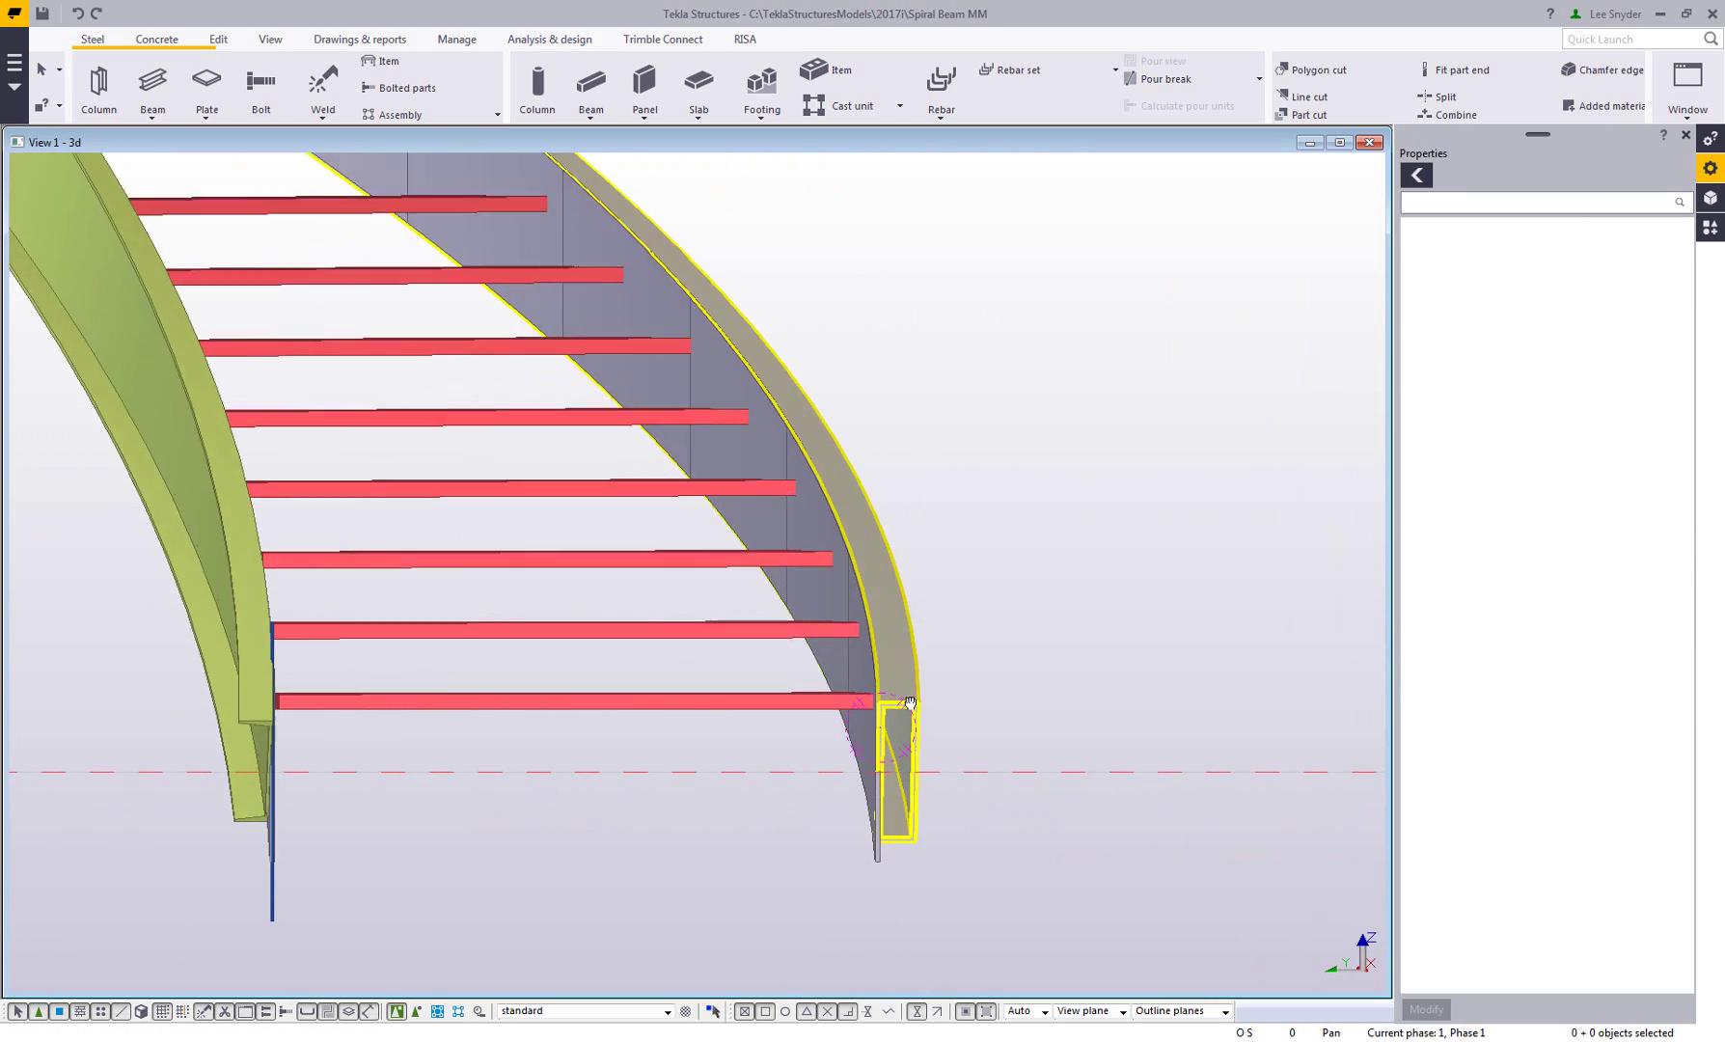
{"action": "scroll", "coordinate": [826, 832], "scroll_direction": "down", "scroll_amount": 2}
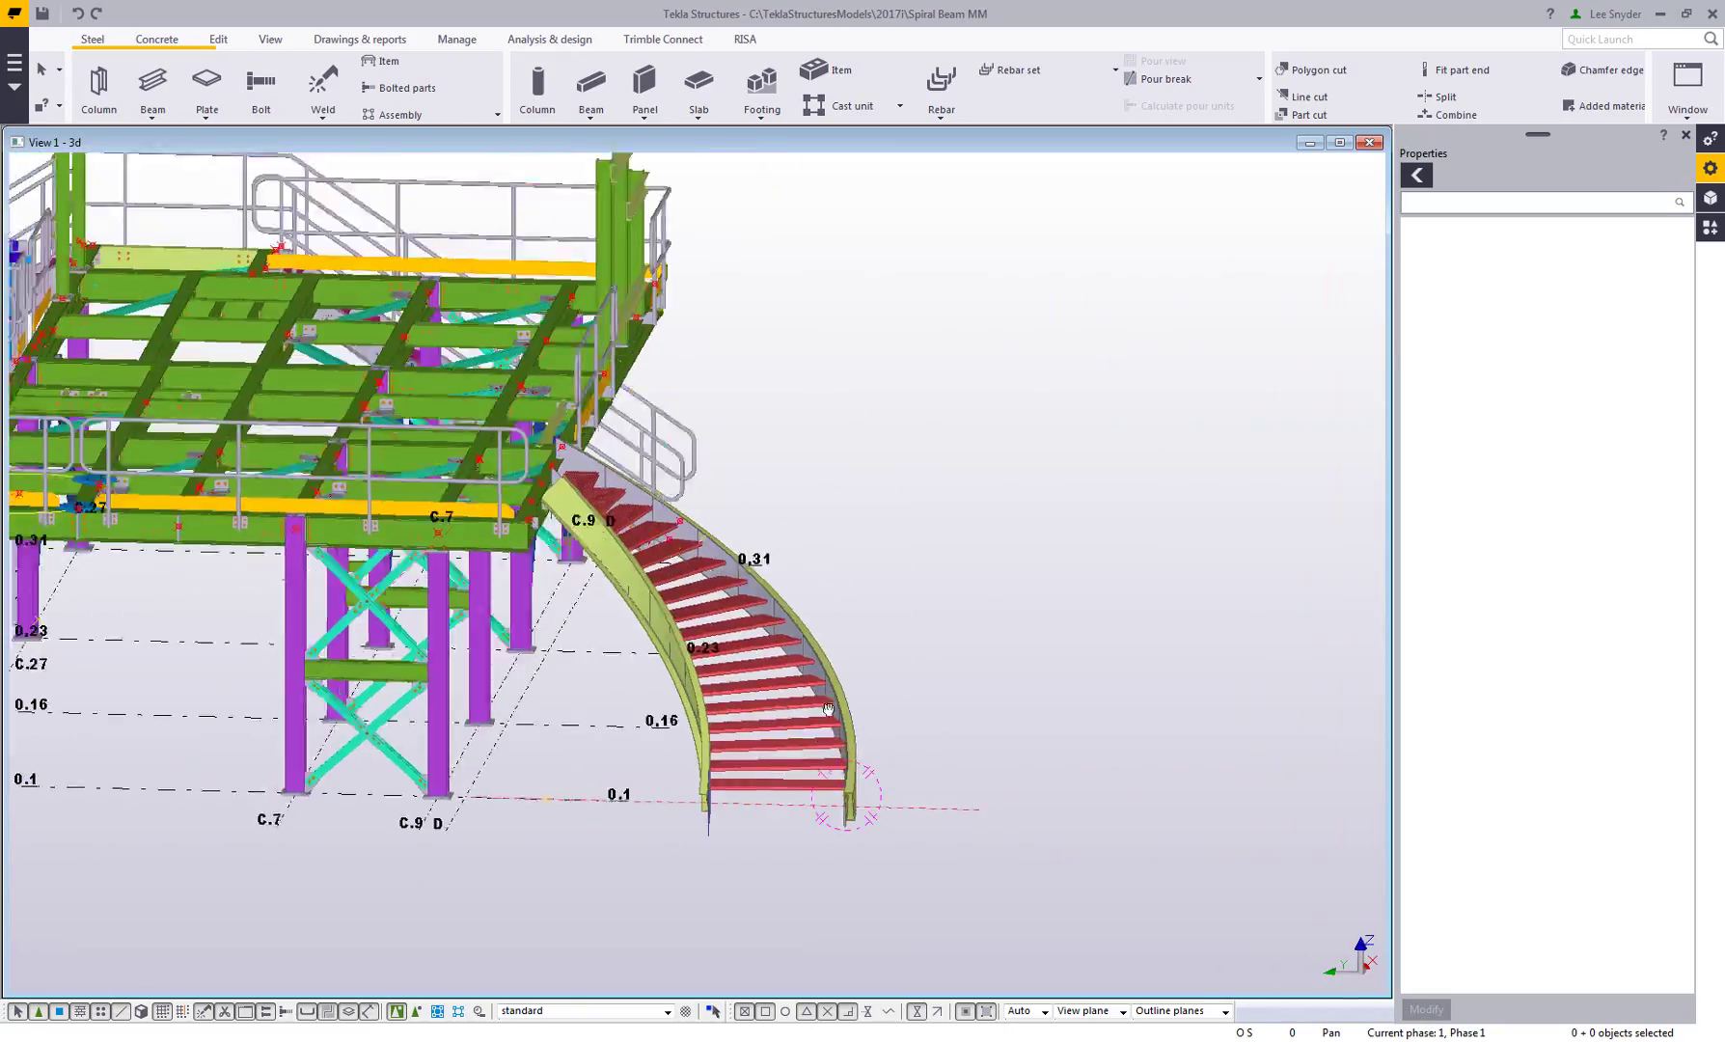
{"action": "middle_click_drag", "start_coordinate": [826, 832], "coordinate": [883, 888], "text": "ctrl"}
{"action": "scroll", "coordinate": [721, 381], "scroll_direction": "up", "scroll_amount": 6}
{"action": "scroll", "coordinate": [722, 381], "scroll_direction": "up", "scroll_amount": 2}
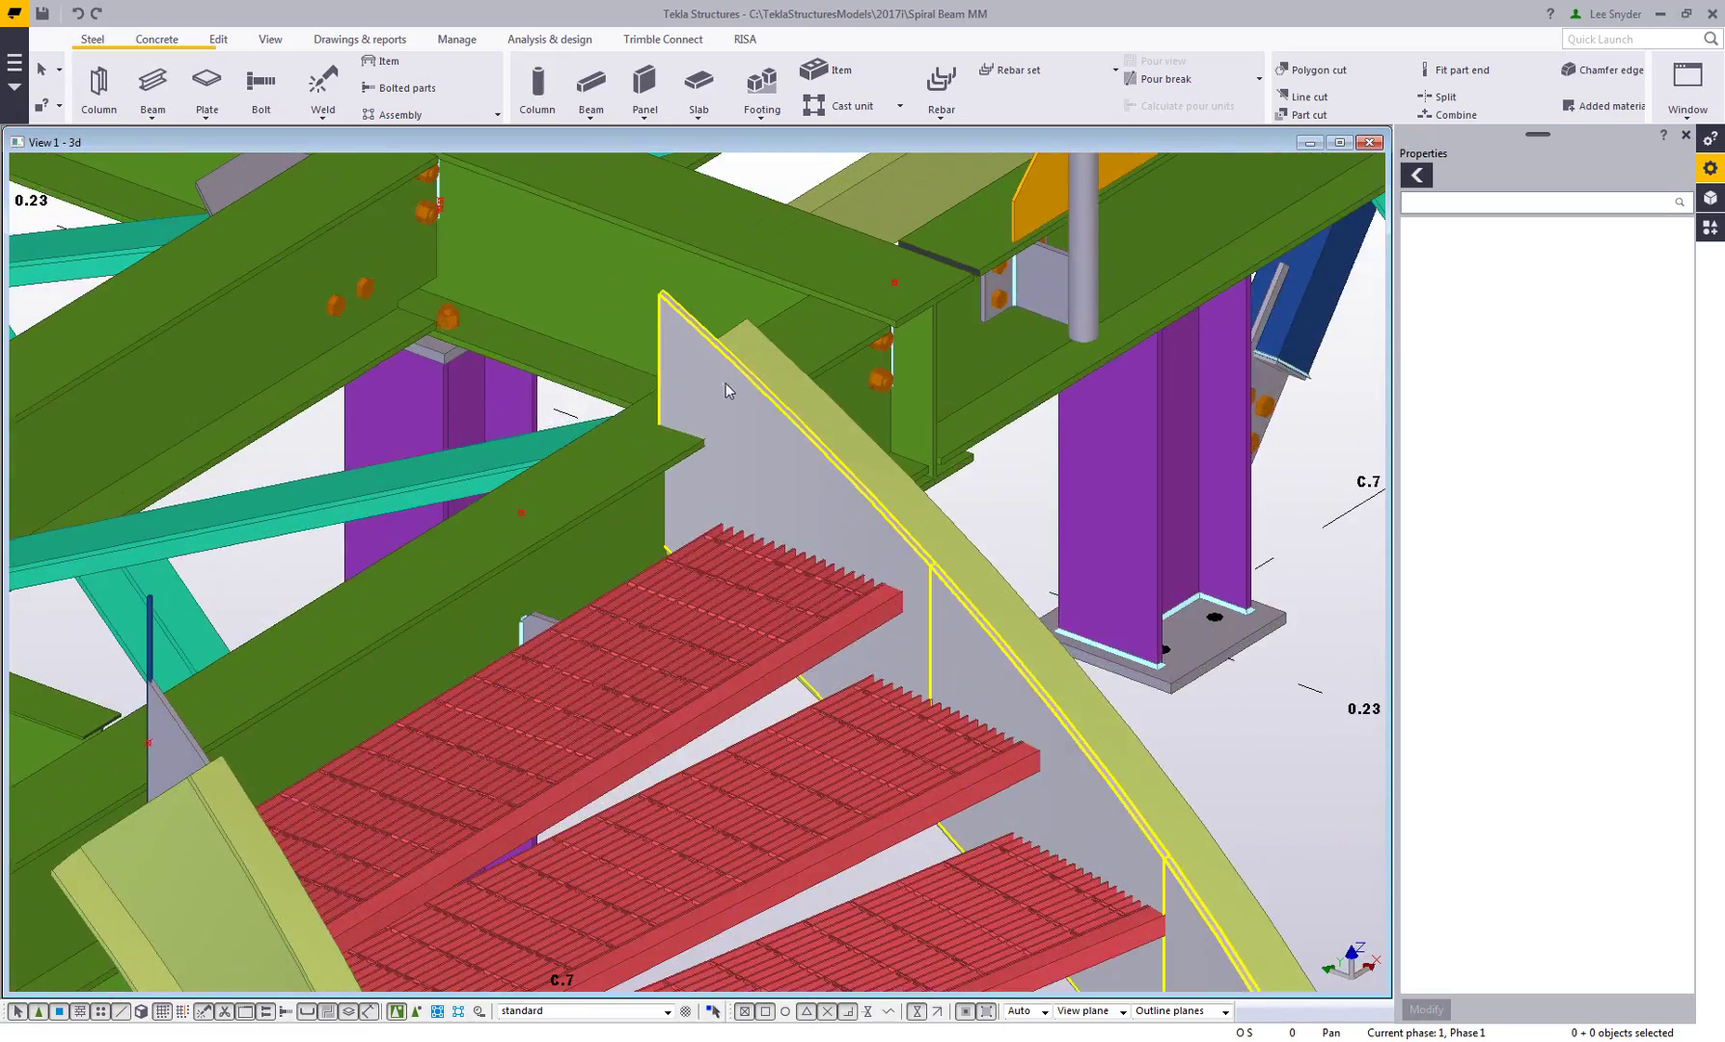
{"action": "key", "text": "v"}
{"action": "left_click", "coordinate": [736, 377]}
{"action": "middle_click_drag", "start_coordinate": [798, 390], "coordinate": [774, 427], "text": "ctrl"}
{"action": "scroll", "coordinate": [773, 427], "scroll_direction": "down", "scroll_amount": 3}
{"action": "scroll", "coordinate": [773, 427], "scroll_direction": "down", "scroll_amount": 6}
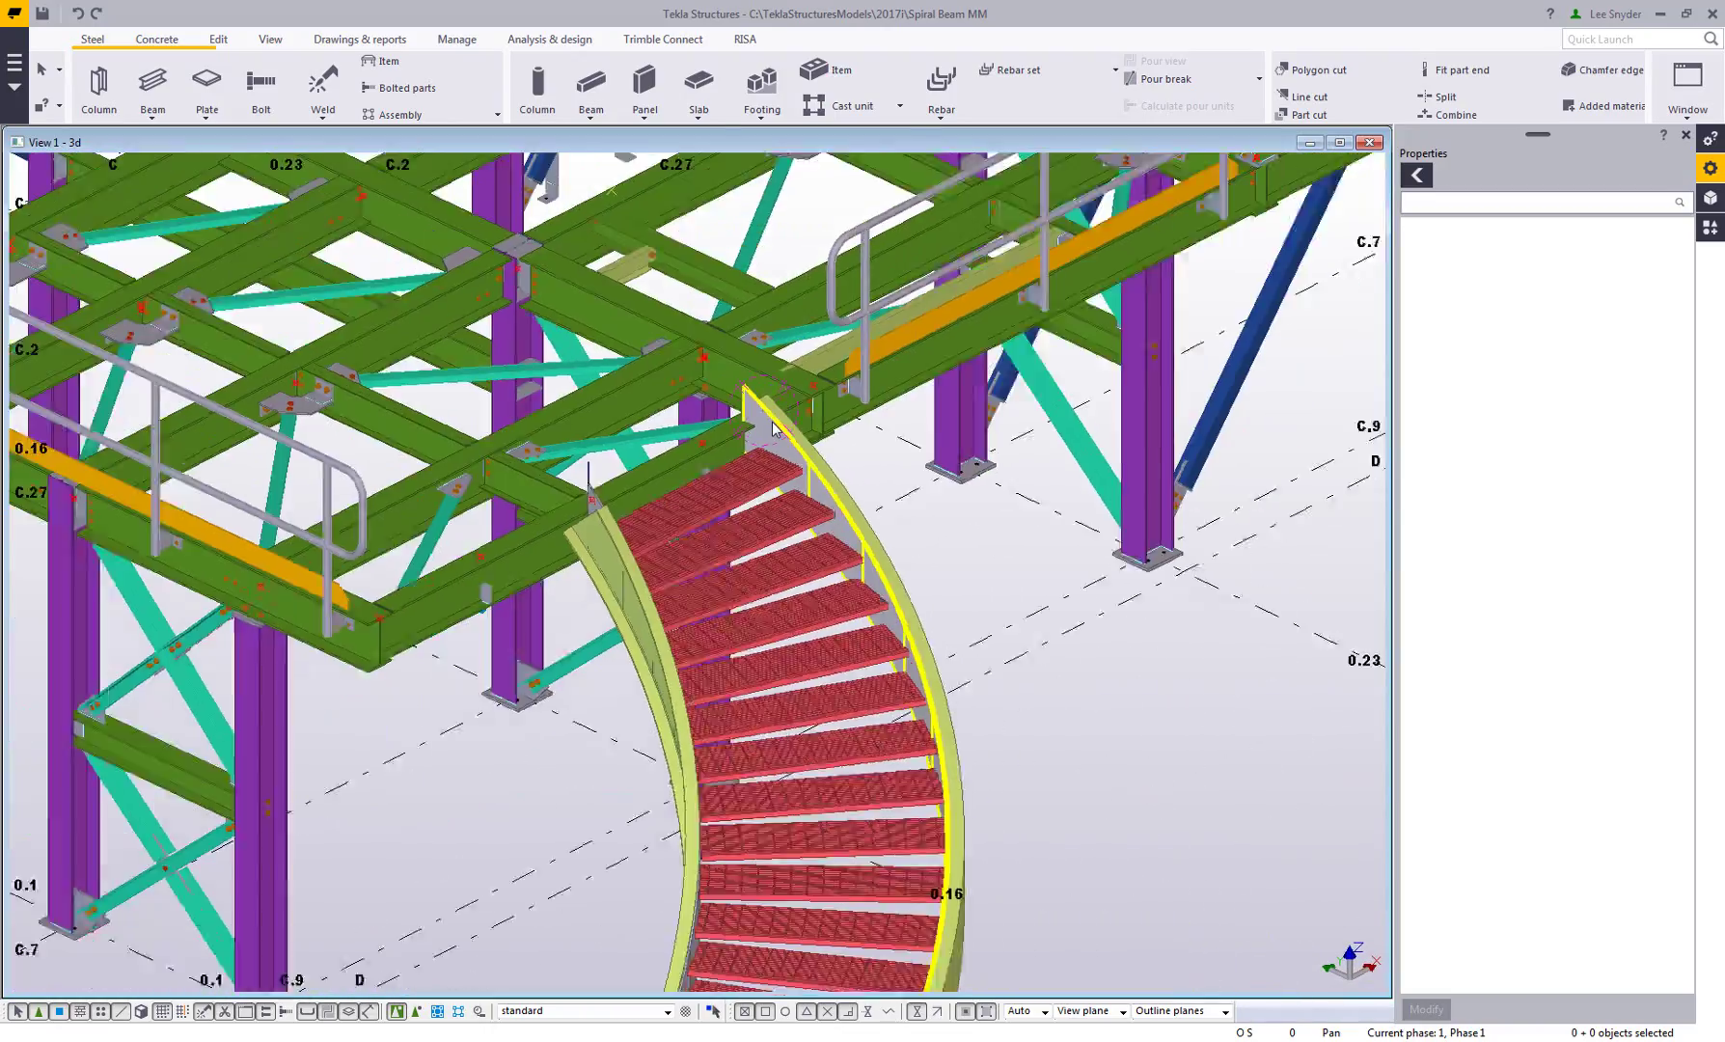
{"action": "middle_click_drag", "start_coordinate": [797, 628], "coordinate": [751, 524]}
{"action": "scroll", "coordinate": [750, 524], "scroll_direction": "down", "scroll_amount": 1}
{"action": "middle_click_drag", "start_coordinate": [758, 592], "coordinate": [712, 586], "text": "ctrl"}
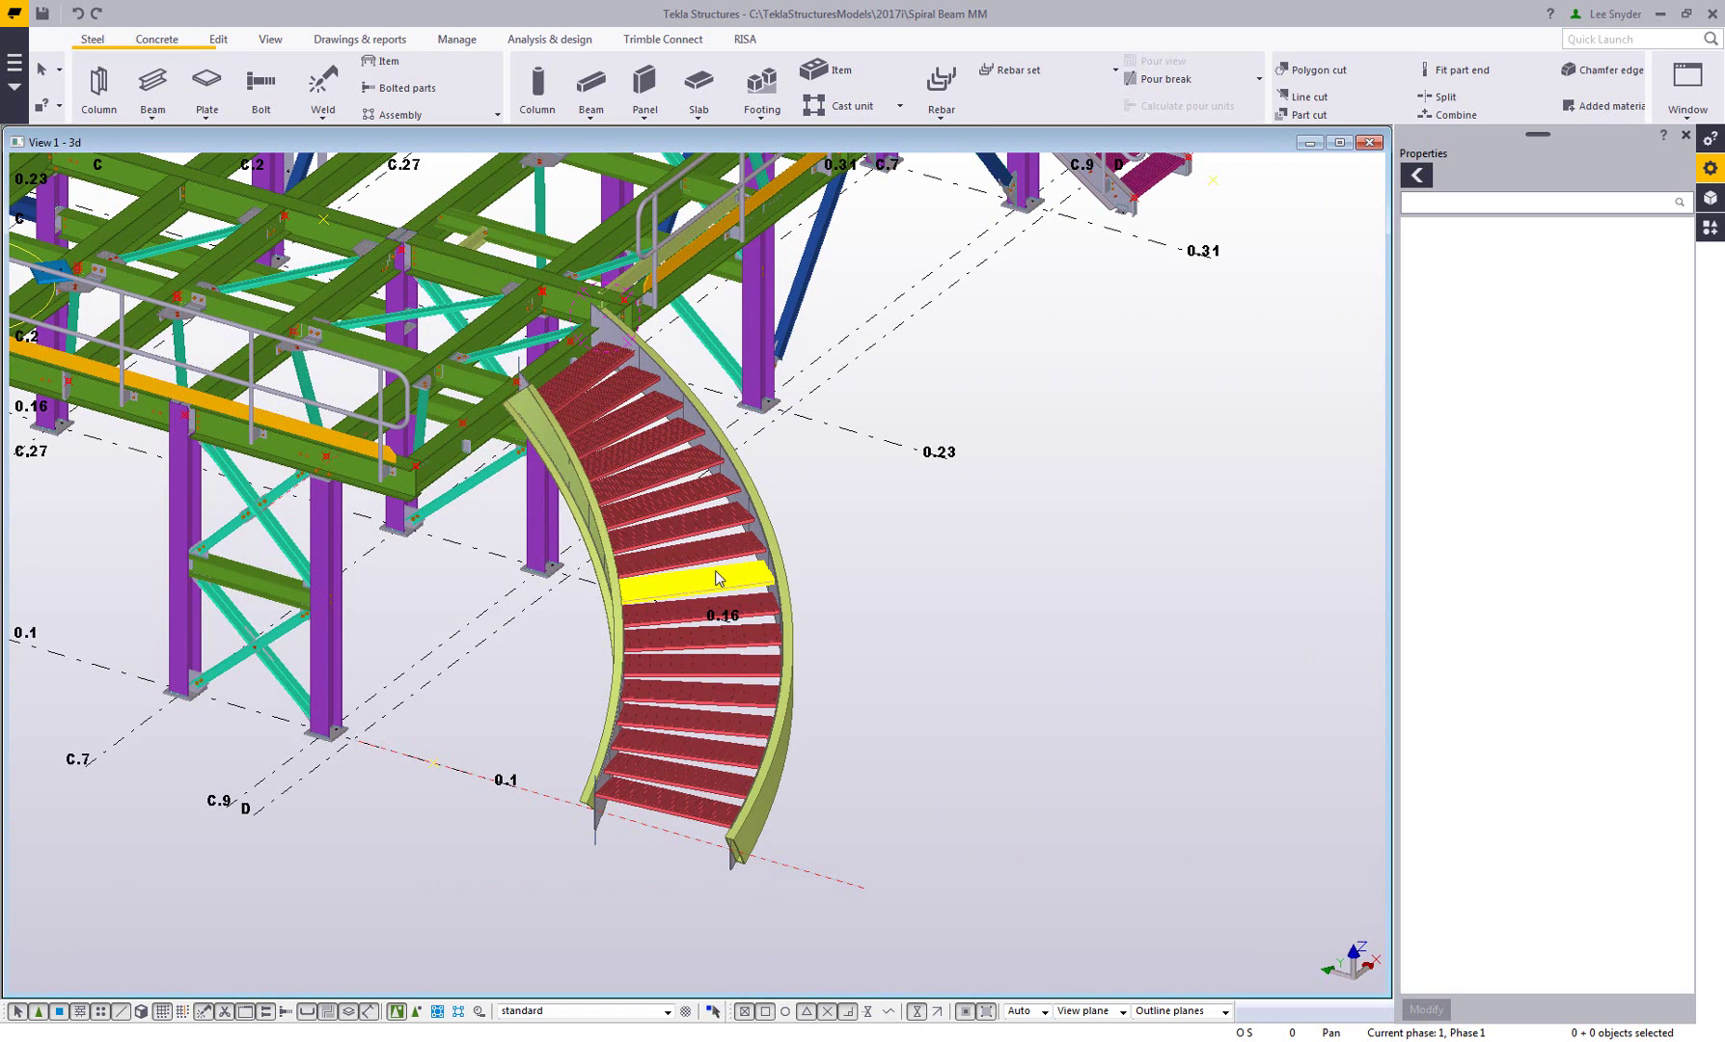
Create a single-part drawing of the outer HSS spiral stringer, performing the required numbering, and maximize the drawing.
{"action": "right_click", "coordinate": [790, 587]}
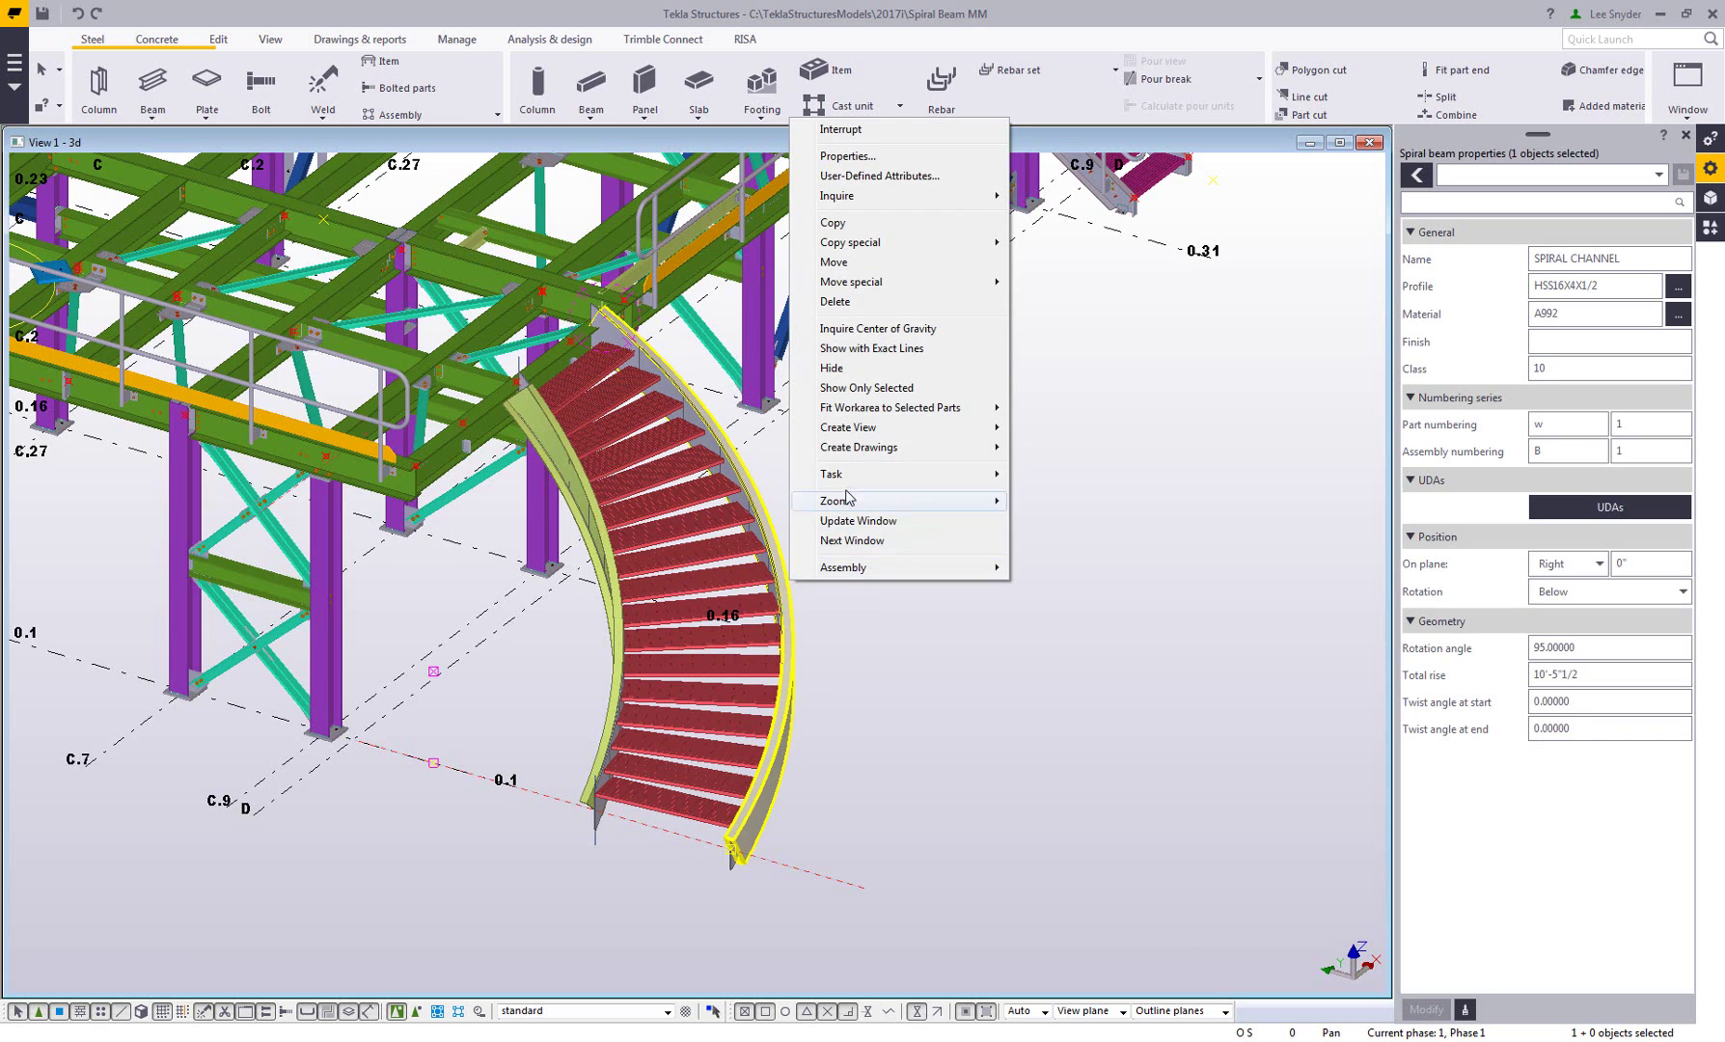
{"action": "mouse_move", "coordinate": [896, 452]}
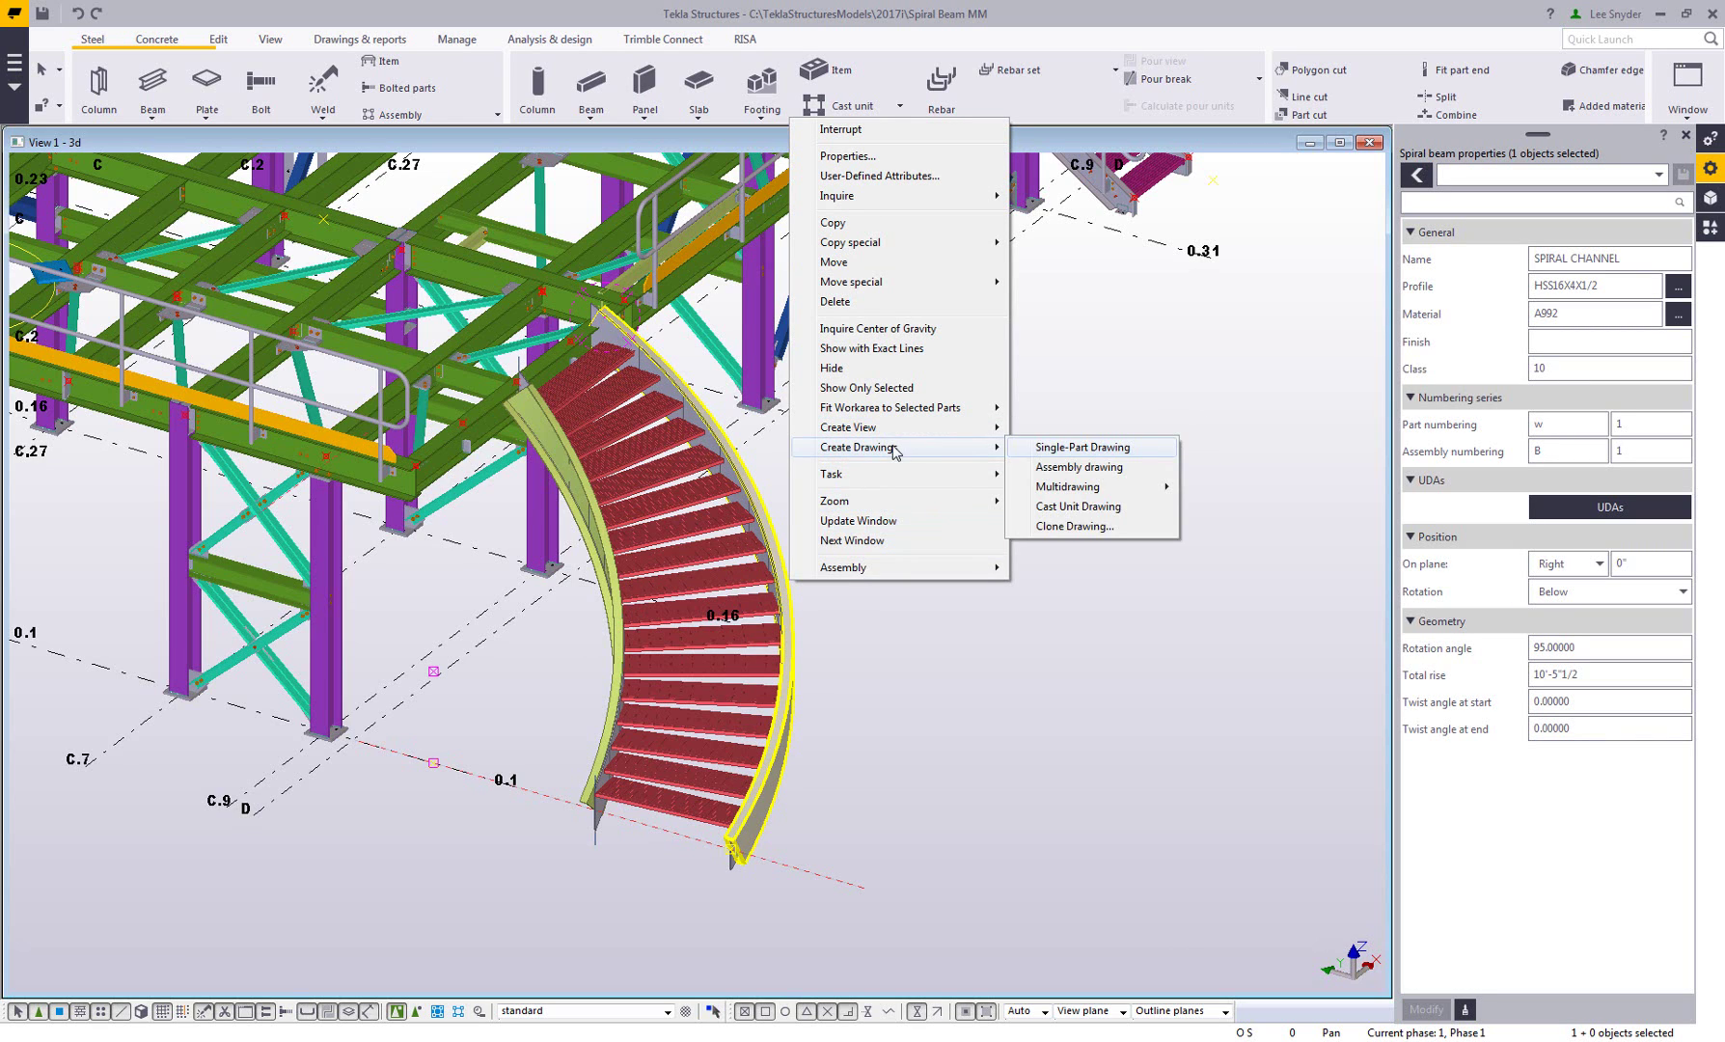
{"action": "left_click", "coordinate": [1074, 449]}
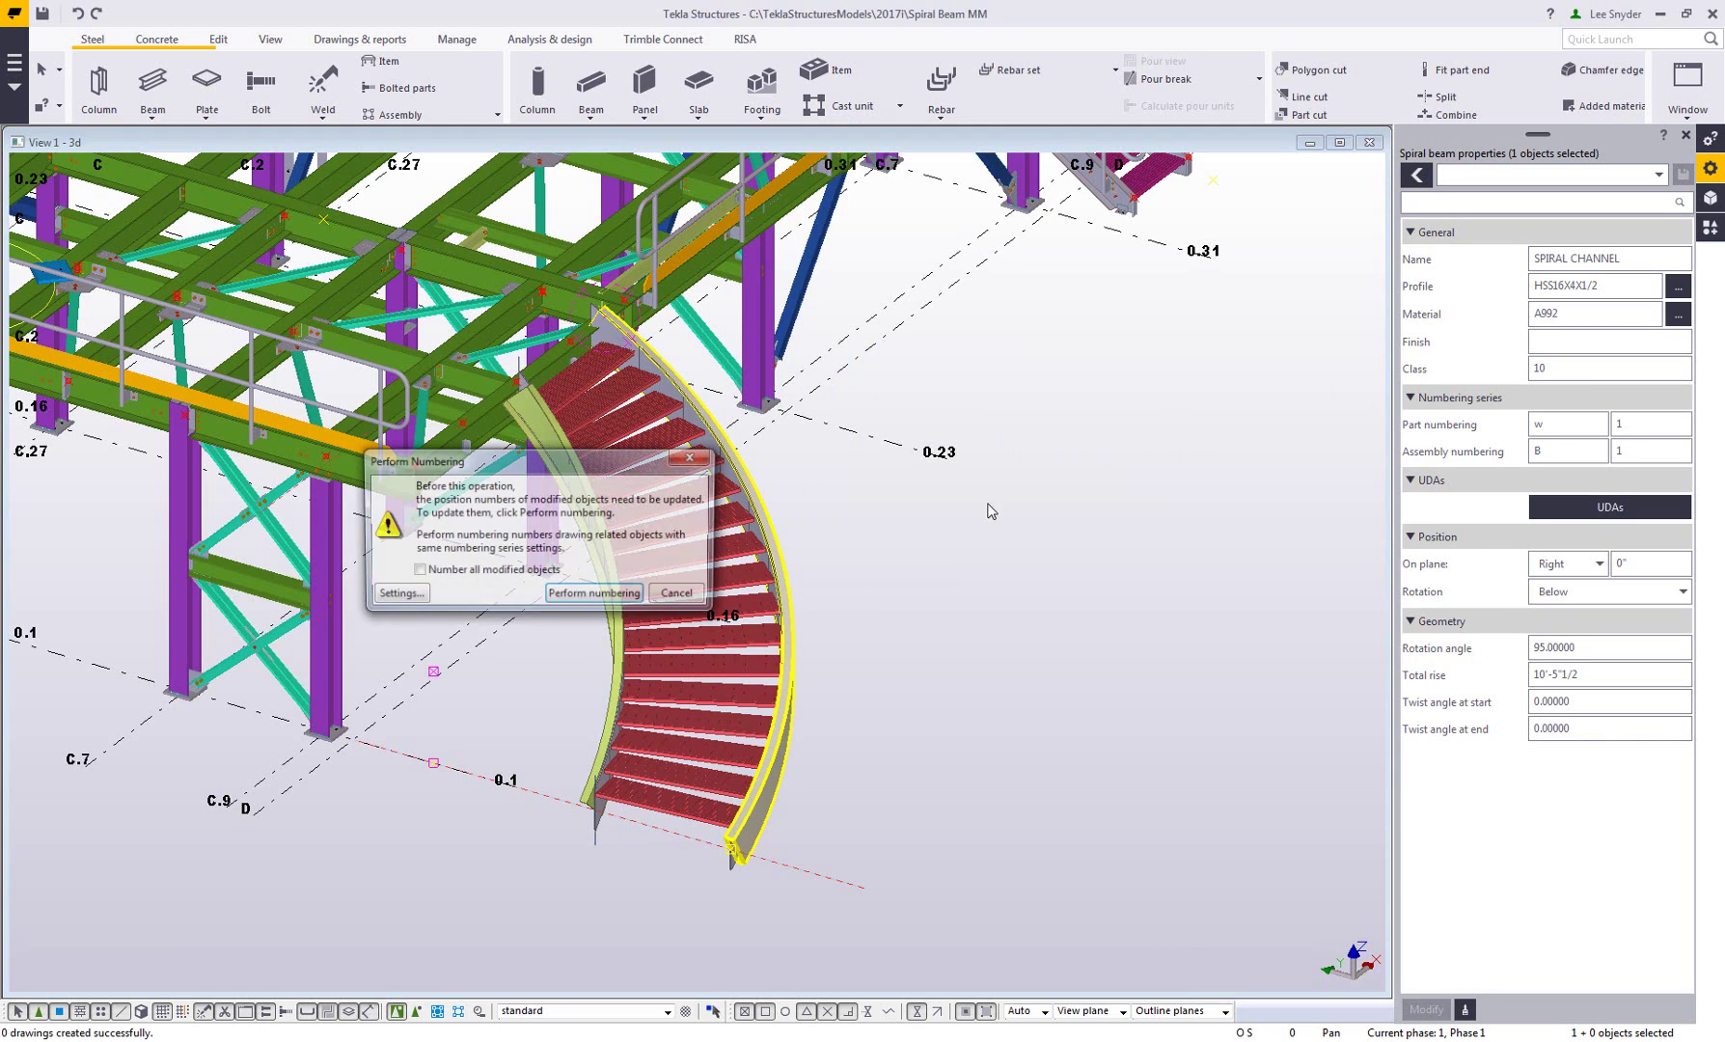
{"action": "left_click", "coordinate": [604, 595]}
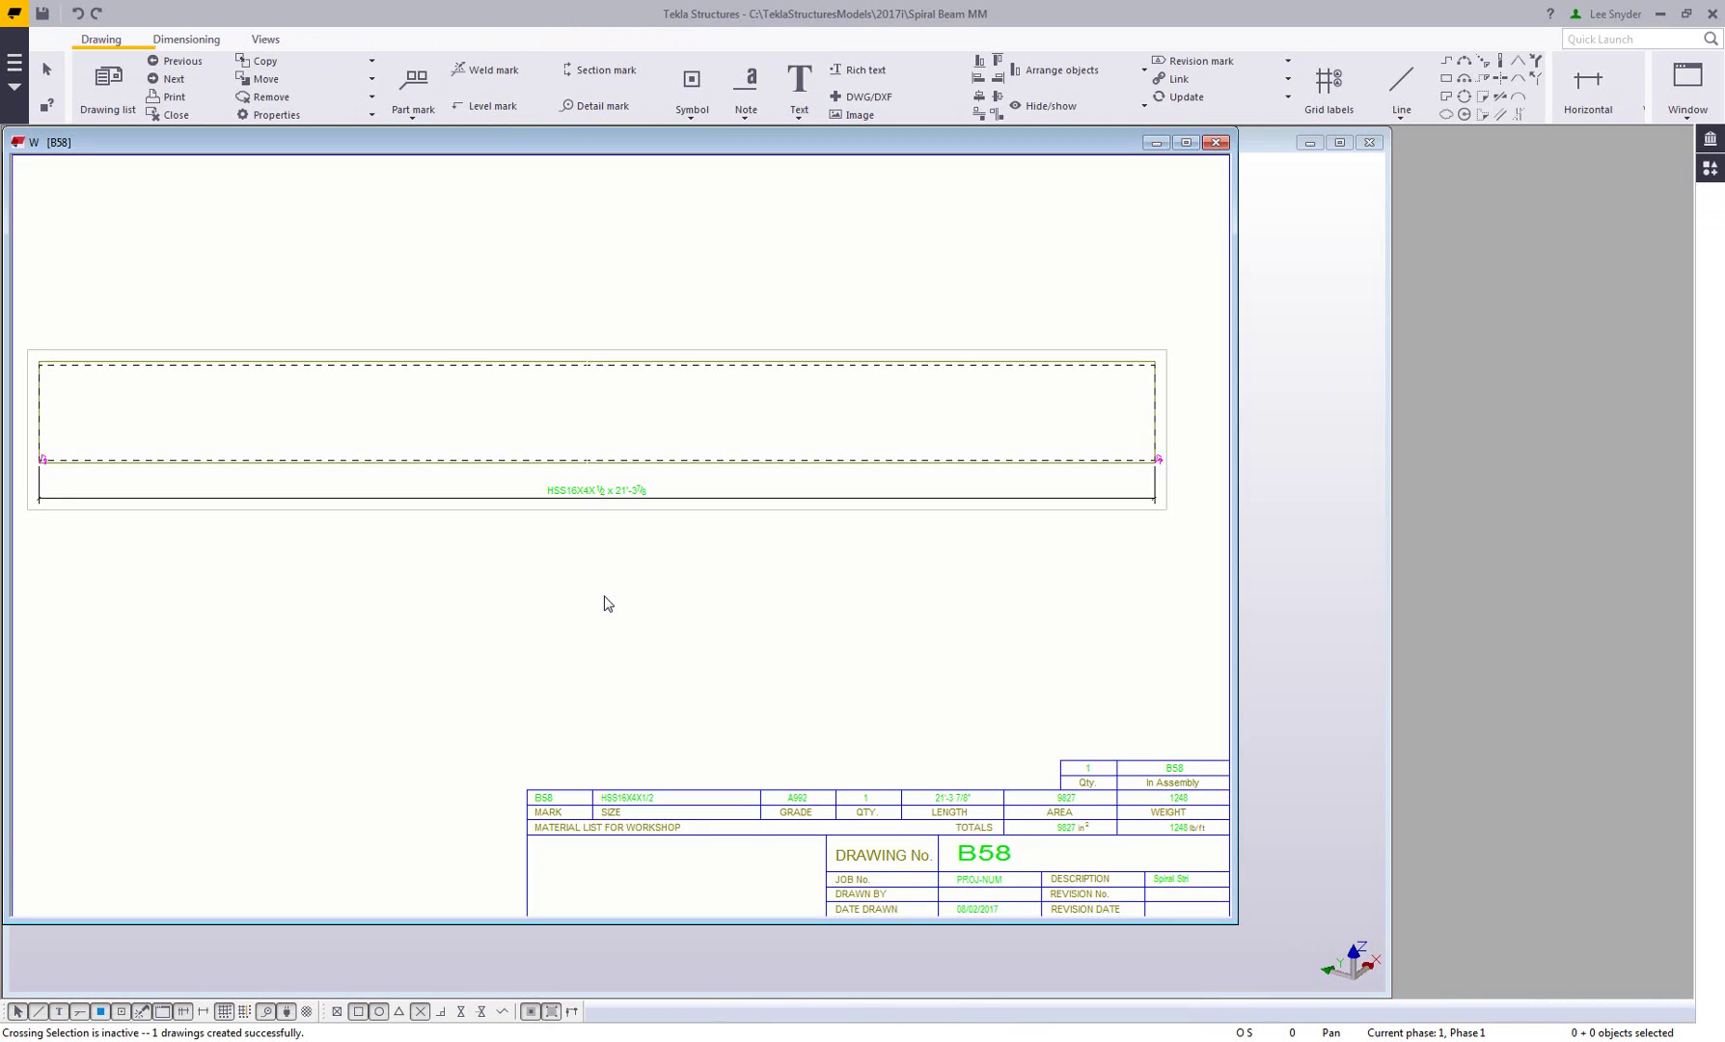
{"action": "middle_click_drag", "start_coordinate": [840, 671], "coordinate": [818, 641]}
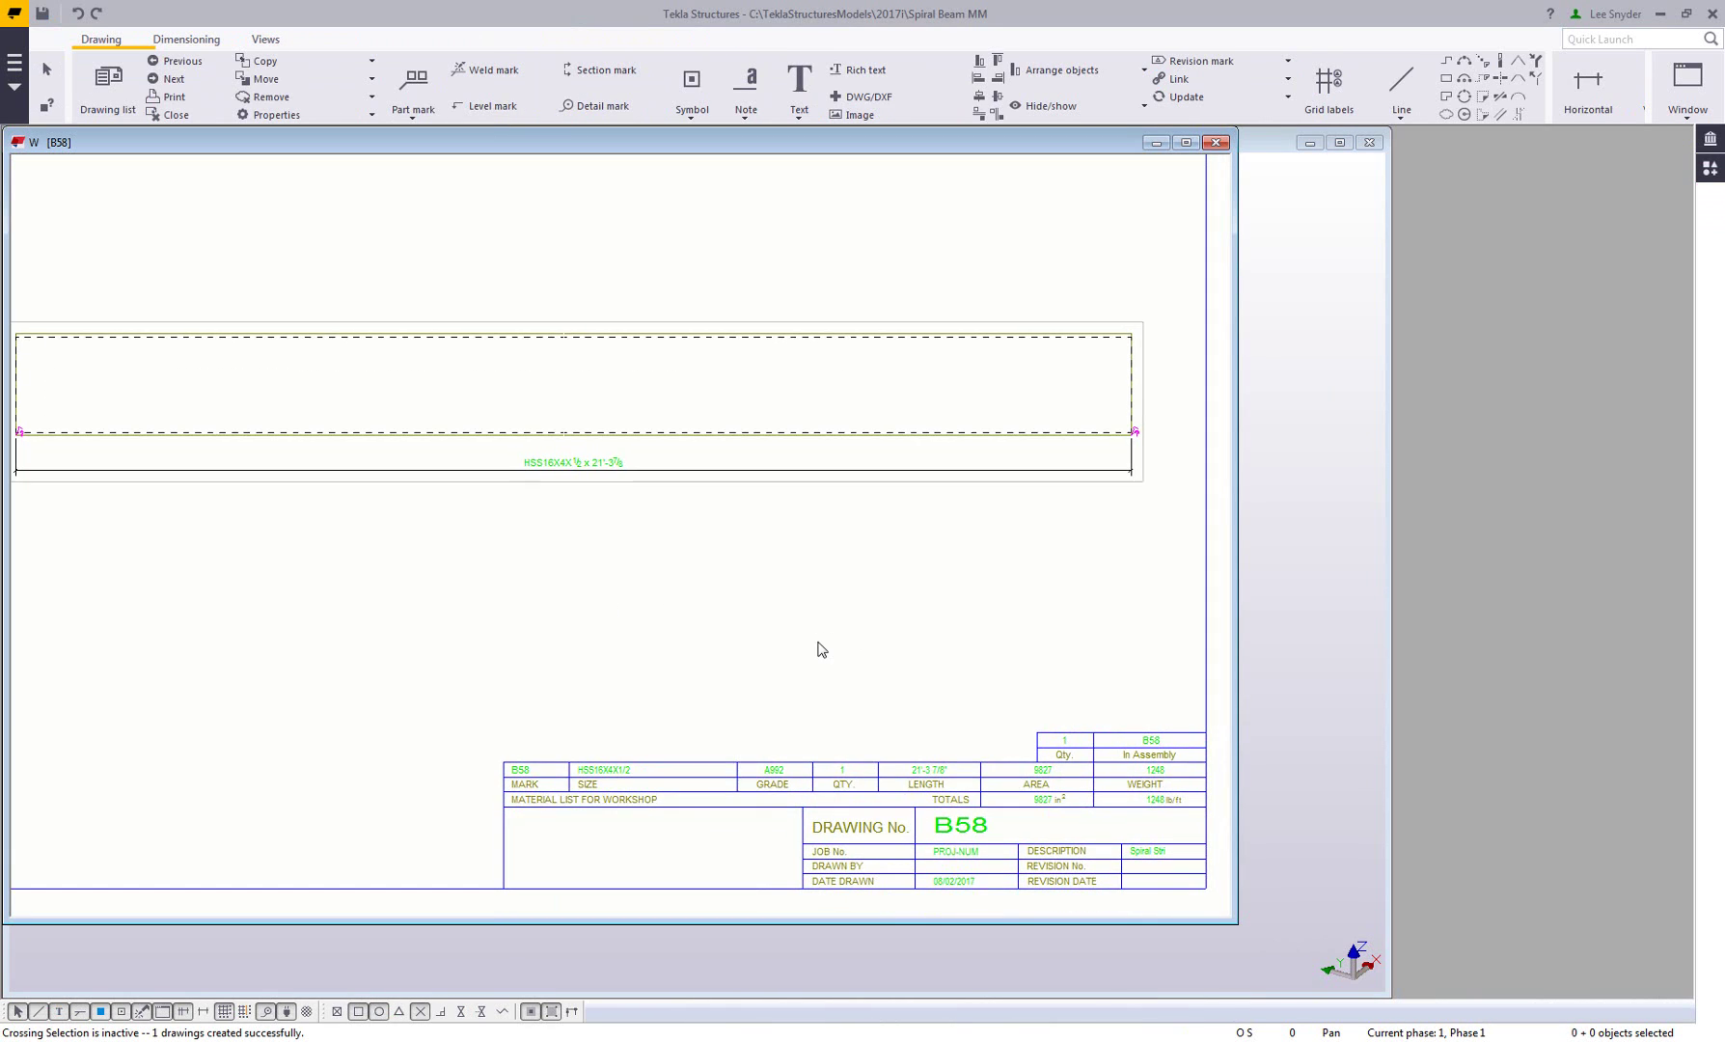
{"action": "double_click", "coordinate": [952, 143]}
Set the drawing's view attribute Unfolded to No and apply it to display the stringer in its curved shape.
{"action": "double_click", "coordinate": [1161, 608]}
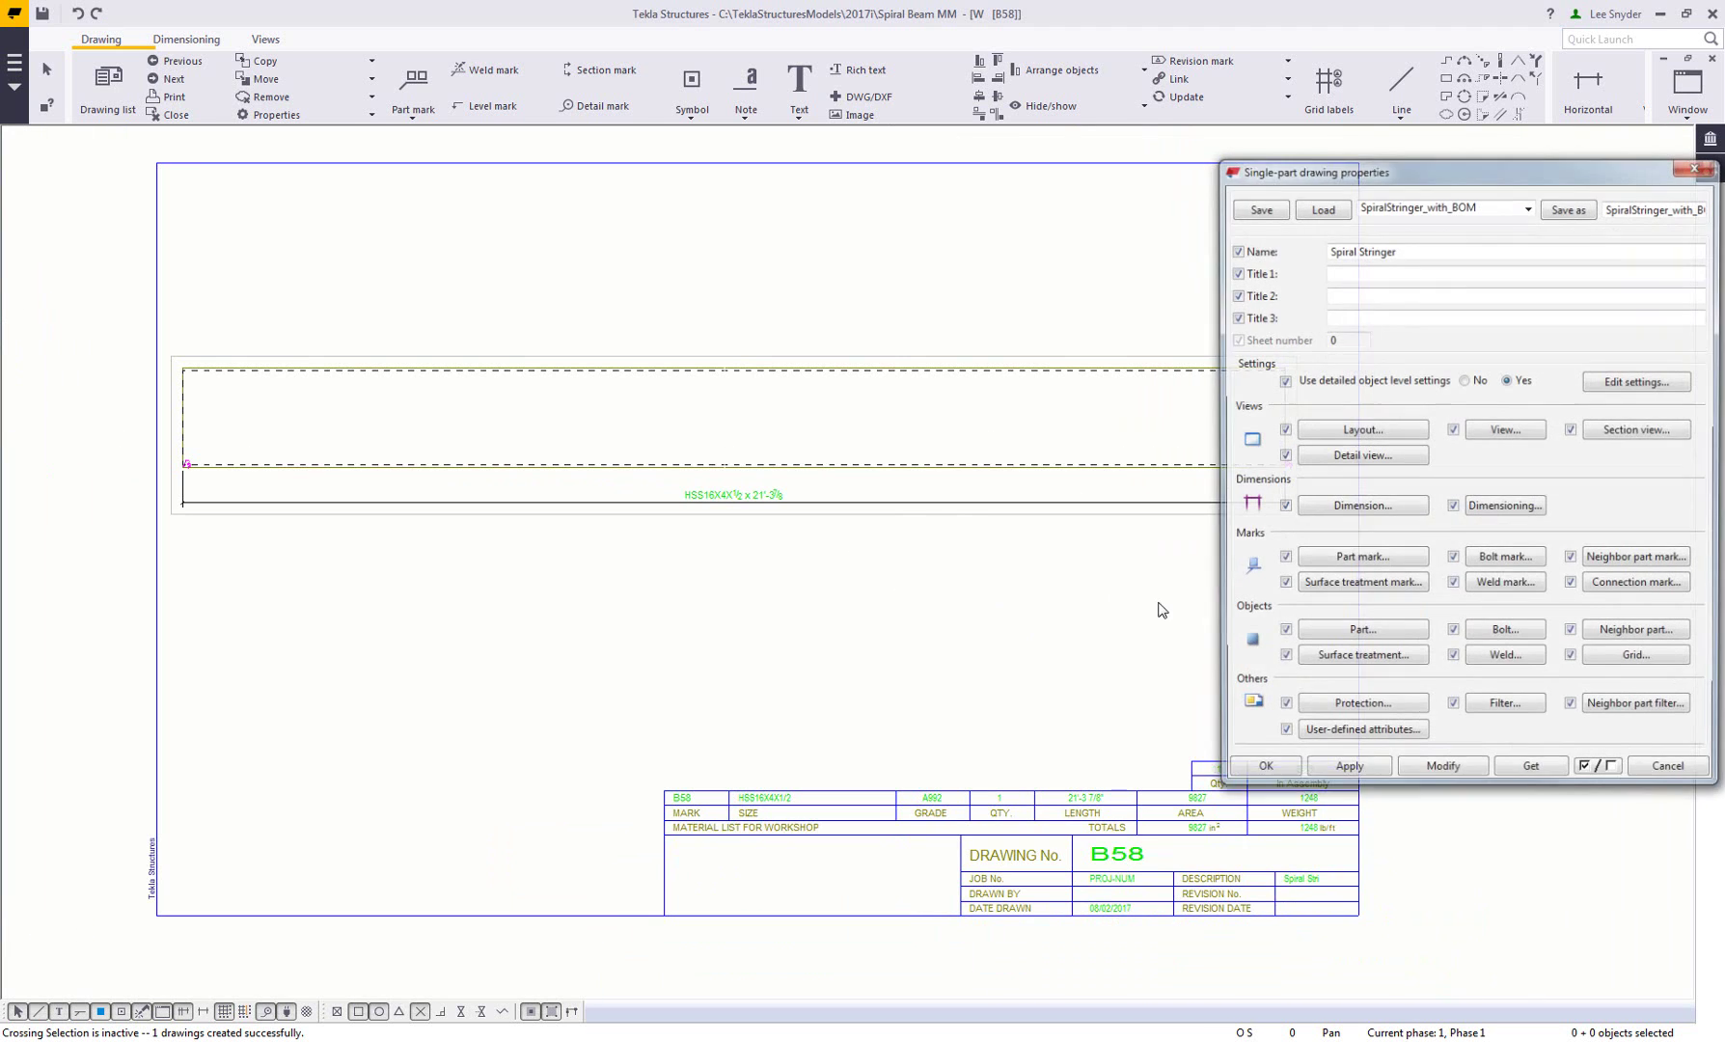
{"action": "left_click", "coordinate": [1494, 430]}
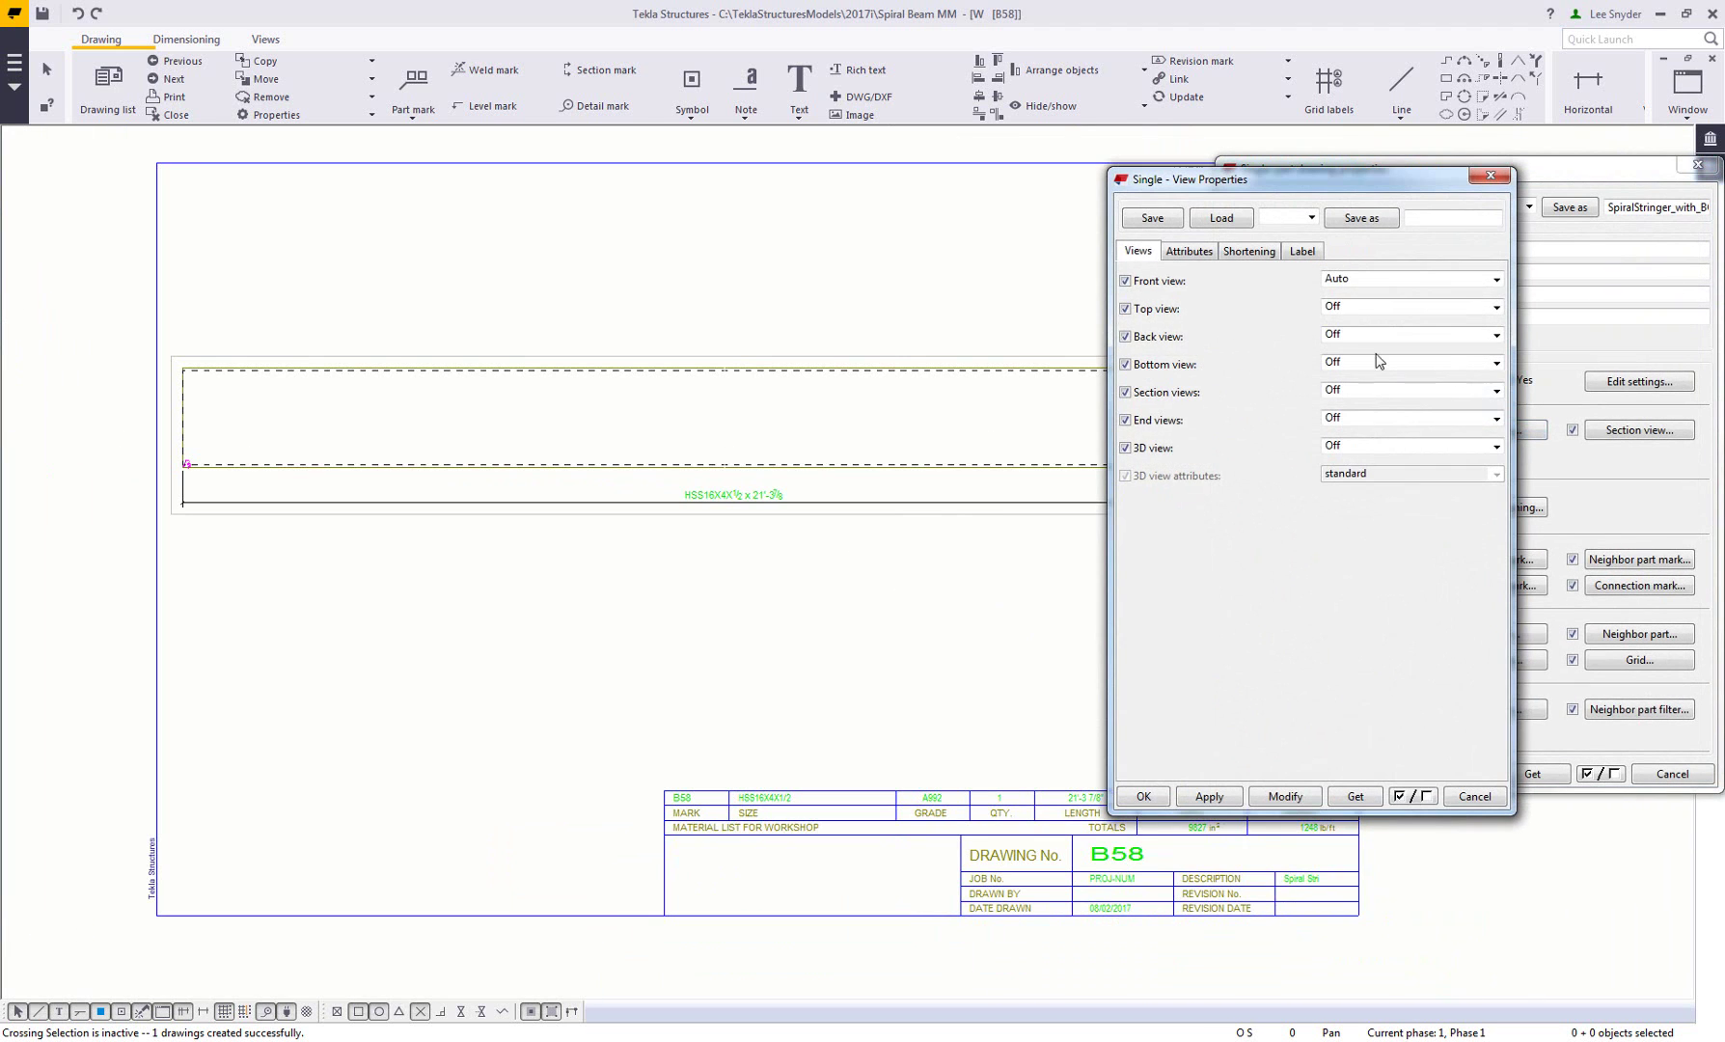
{"action": "left_click", "coordinate": [1189, 252]}
{"action": "left_click", "coordinate": [1385, 449]}
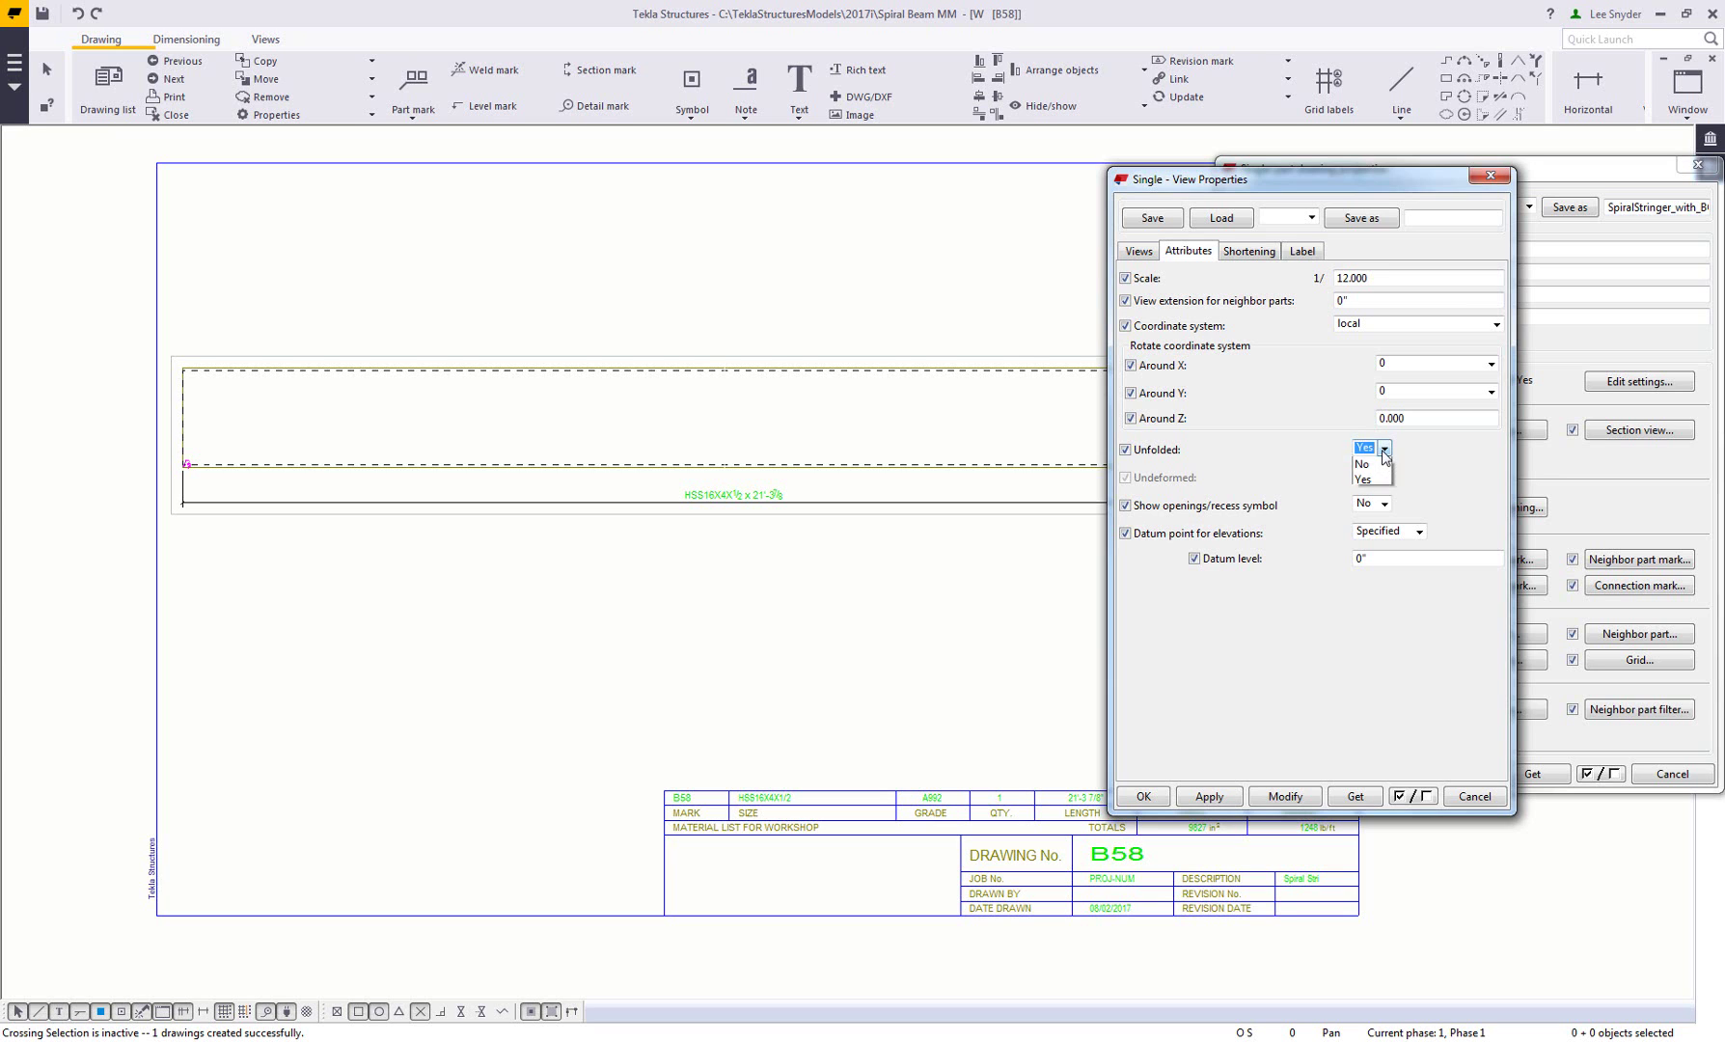
{"action": "left_click", "coordinate": [1367, 476]}
{"action": "left_click", "coordinate": [1291, 797]}
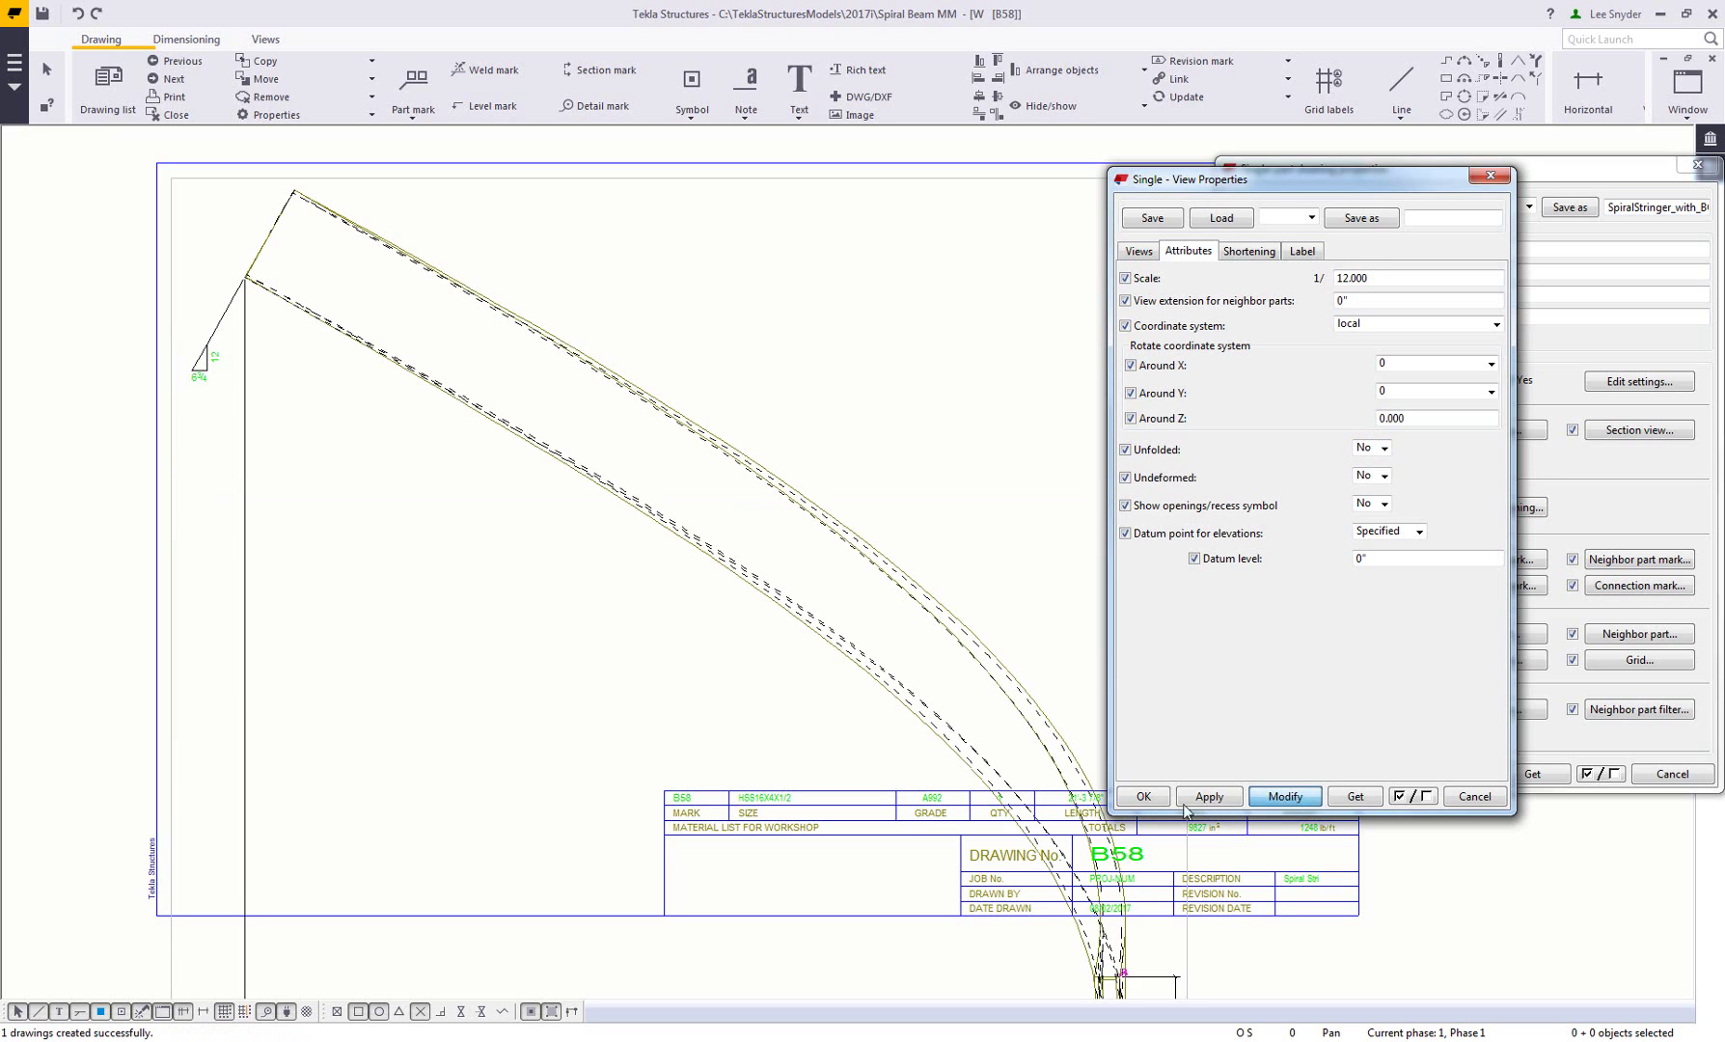
{"action": "scroll", "coordinate": [725, 618], "scroll_direction": "down", "scroll_amount": 2}
{"action": "scroll", "coordinate": [728, 620], "scroll_direction": "down", "scroll_amount": 1}
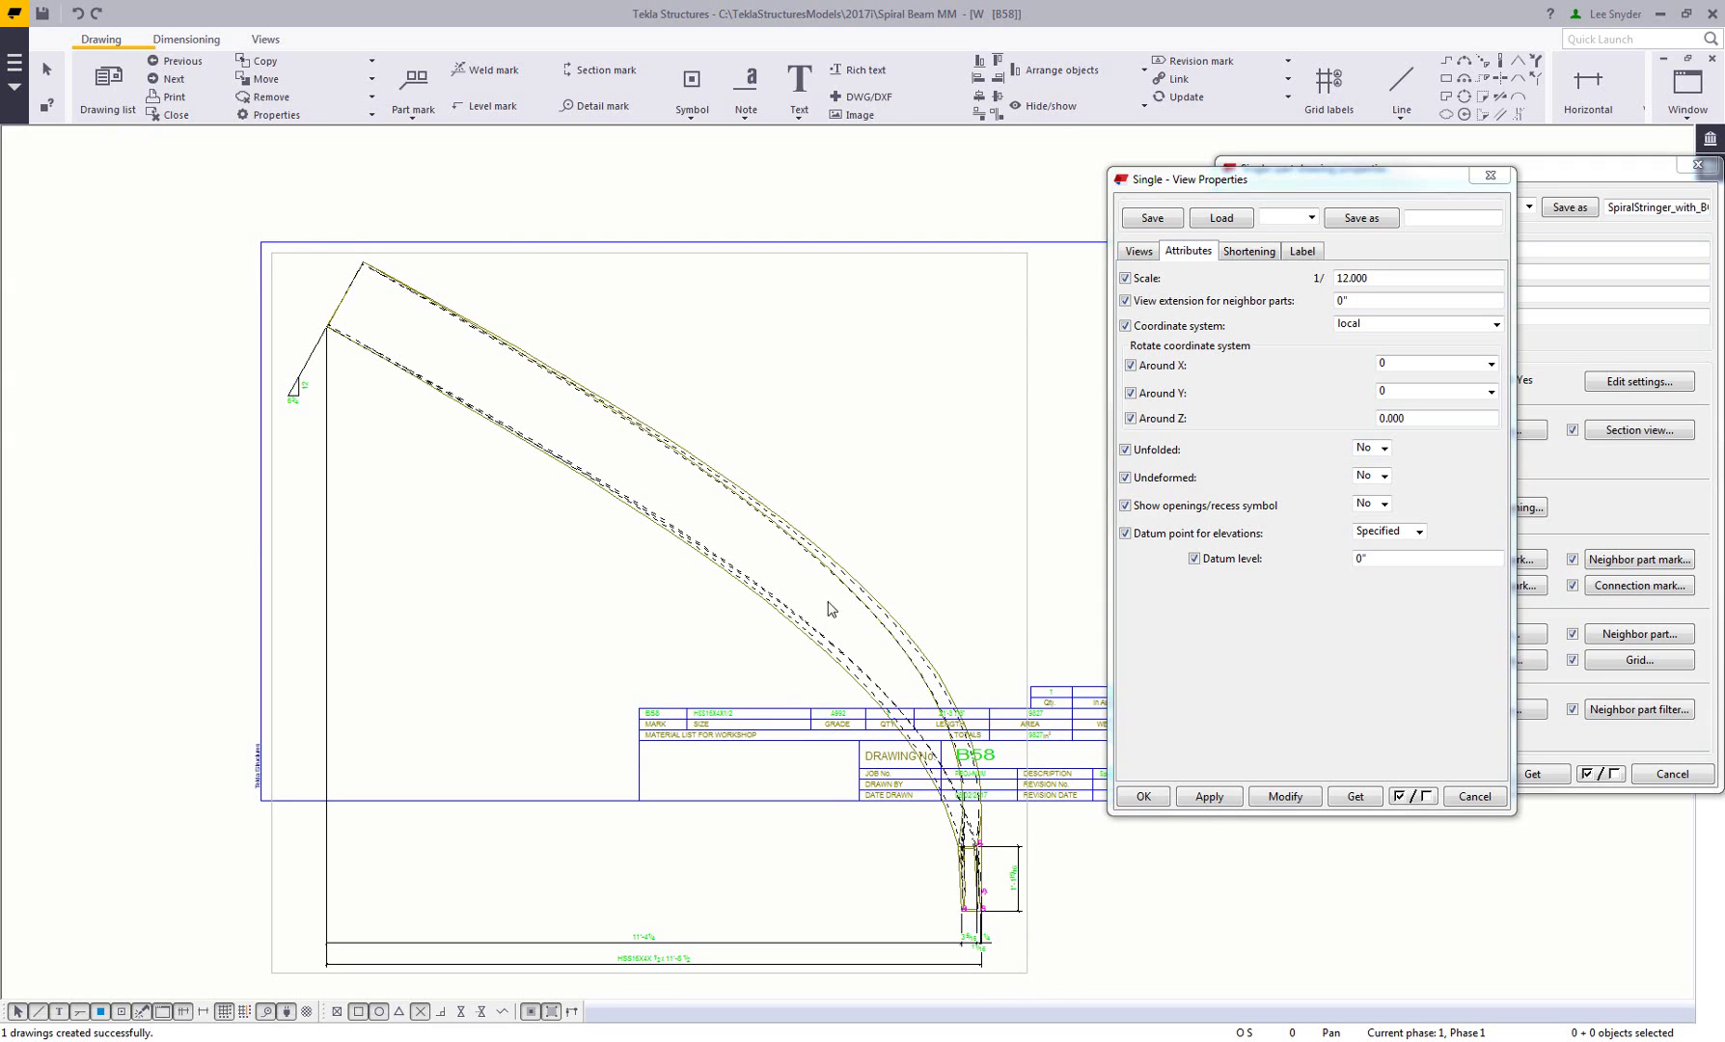
Set the view attribute Unfolded back to Yes, modify the drawing with it, and dismiss the view and drawing properties.
{"action": "left_click", "coordinate": [1386, 449]}
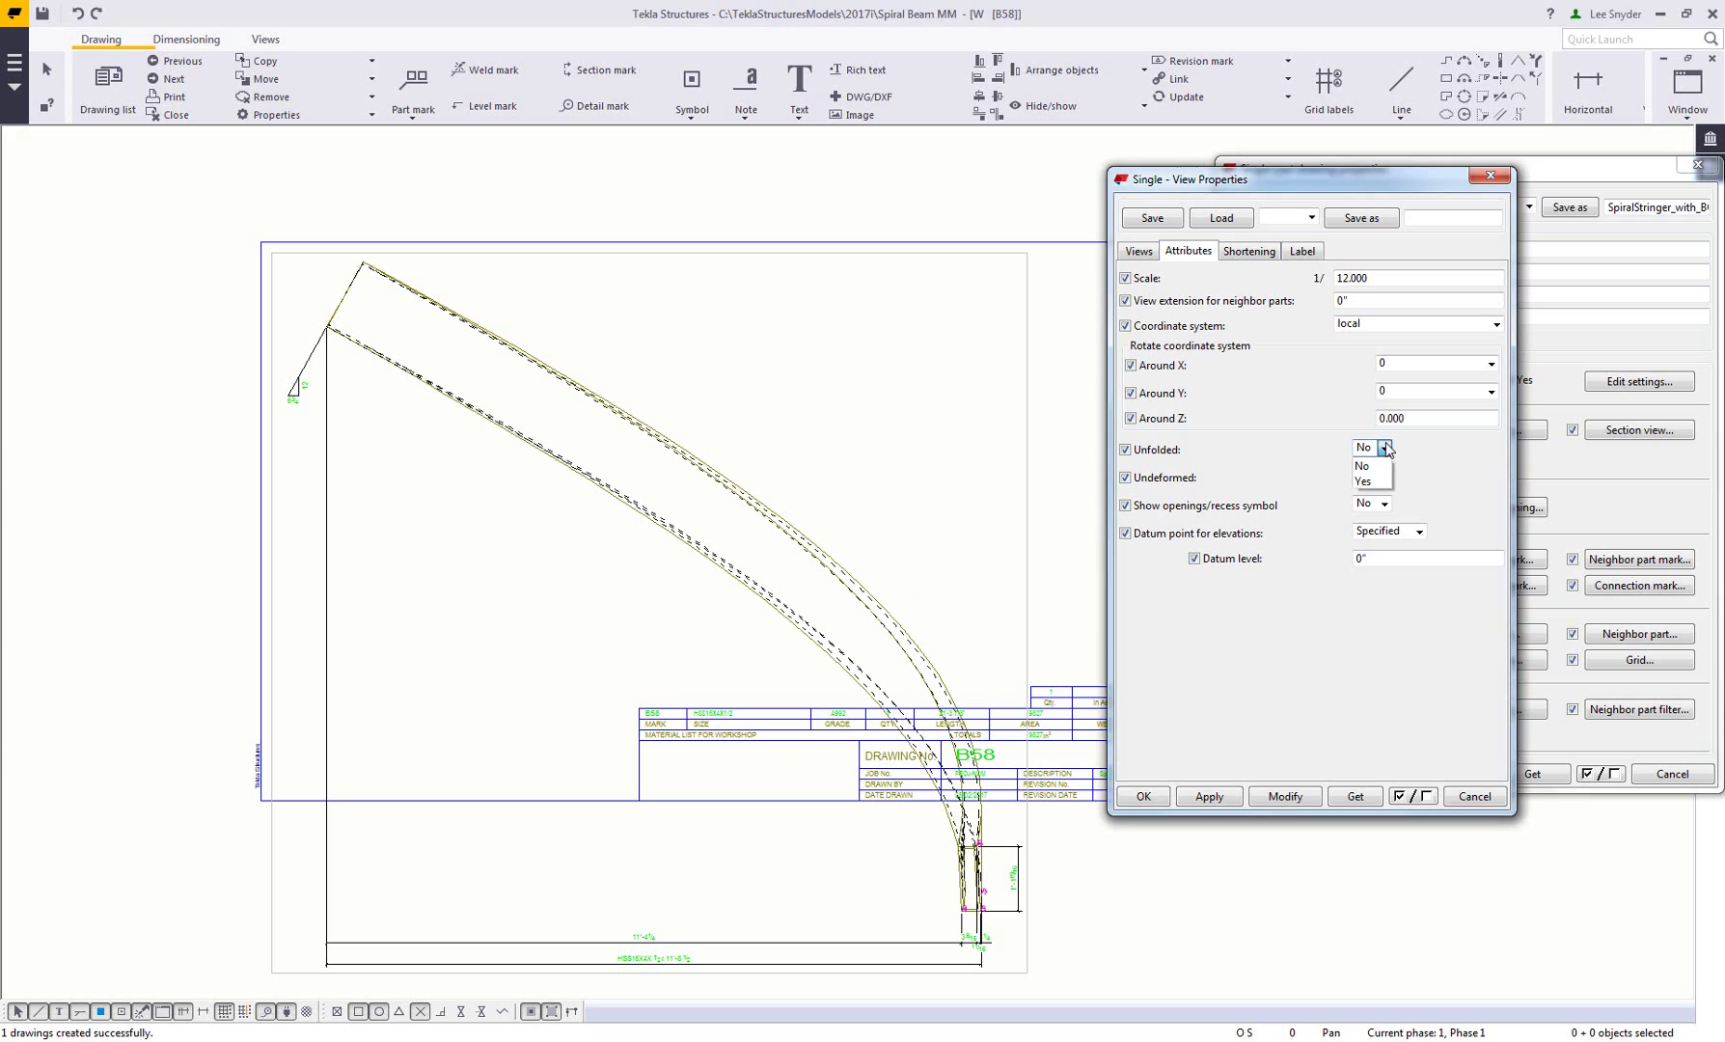
{"action": "left_click", "coordinate": [1367, 483]}
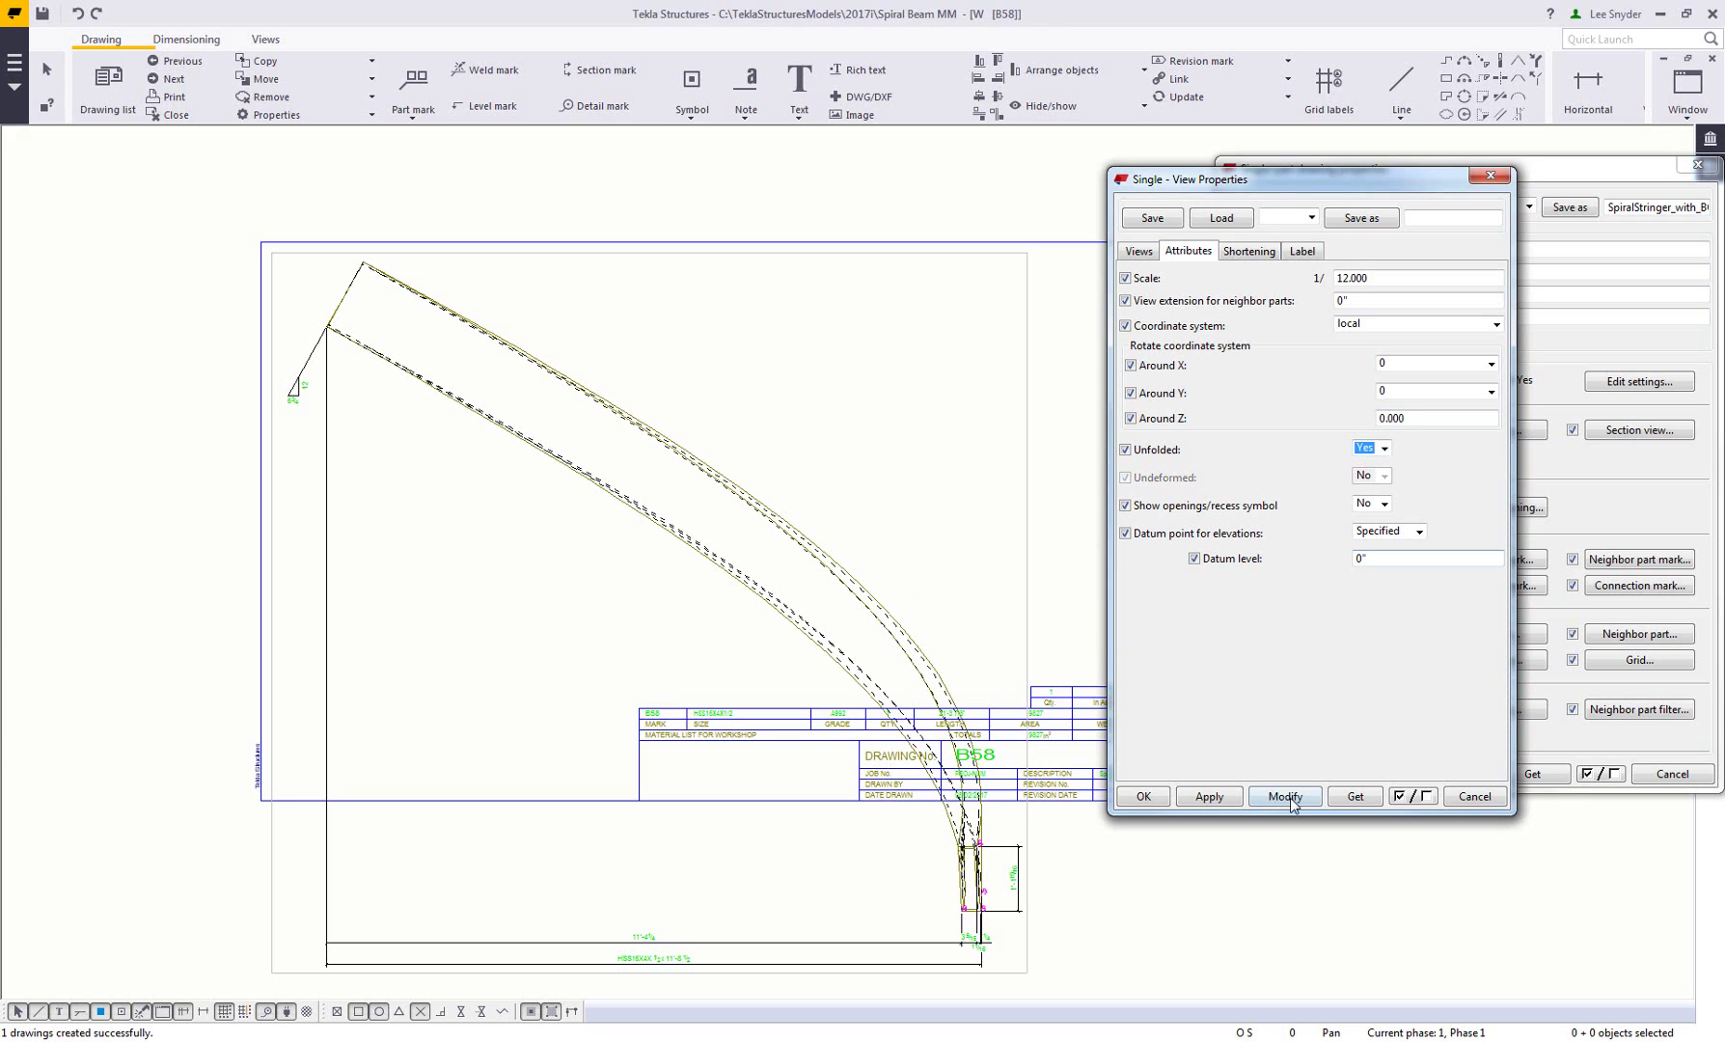
{"action": "left_click", "coordinate": [1291, 797]}
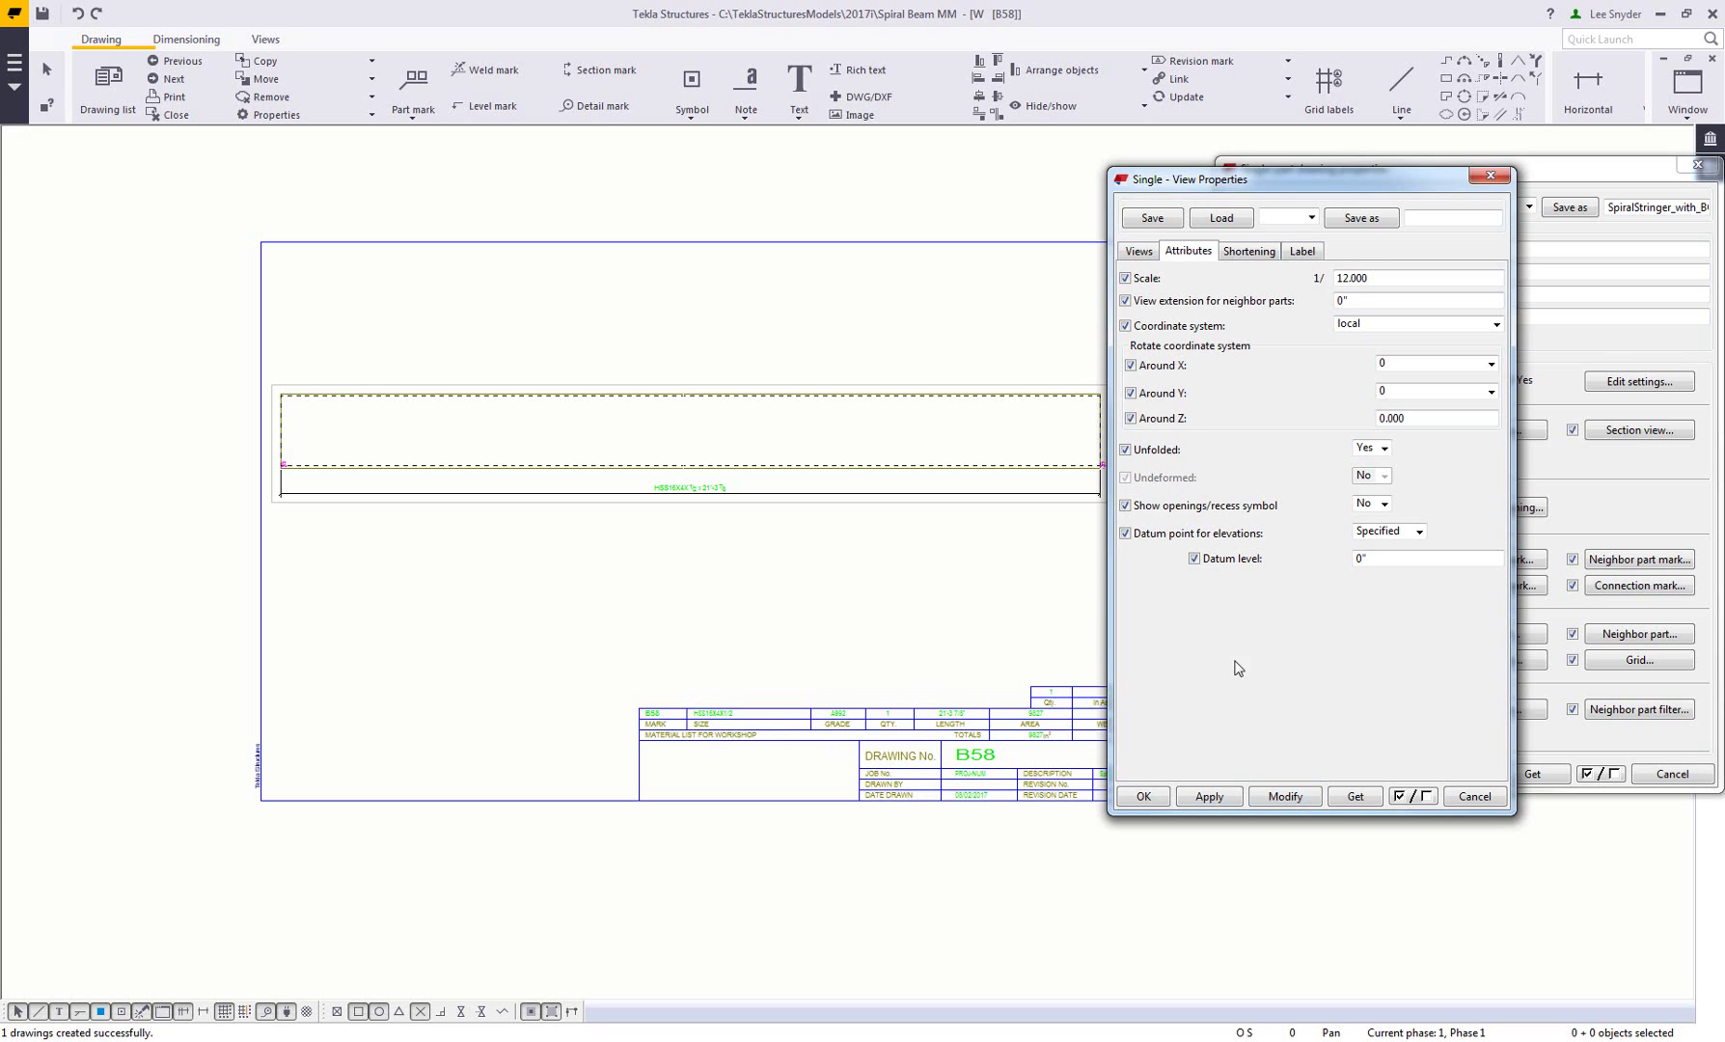
{"action": "left_click", "coordinate": [1468, 800]}
{"action": "left_click", "coordinate": [1671, 774]}
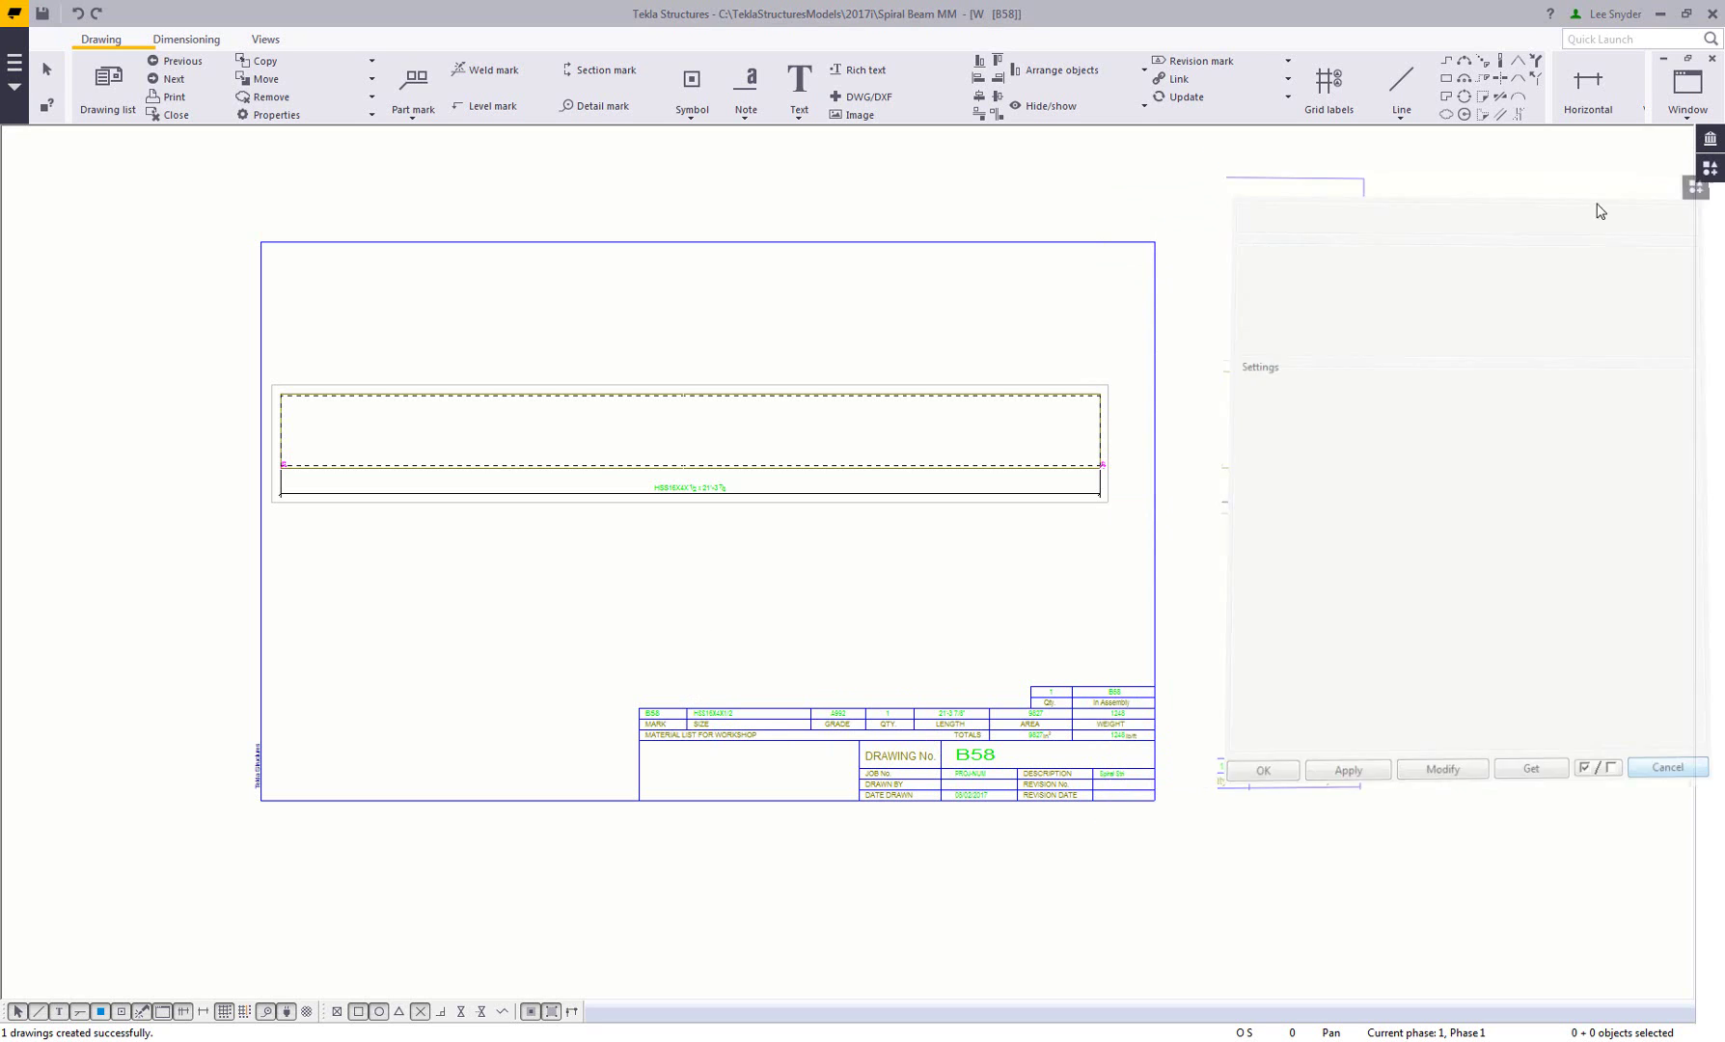
Close the stringer's single-part drawing and return to the 3D model.
{"action": "left_click", "coordinate": [1712, 59]}
{"action": "left_click", "coordinate": [450, 557]}
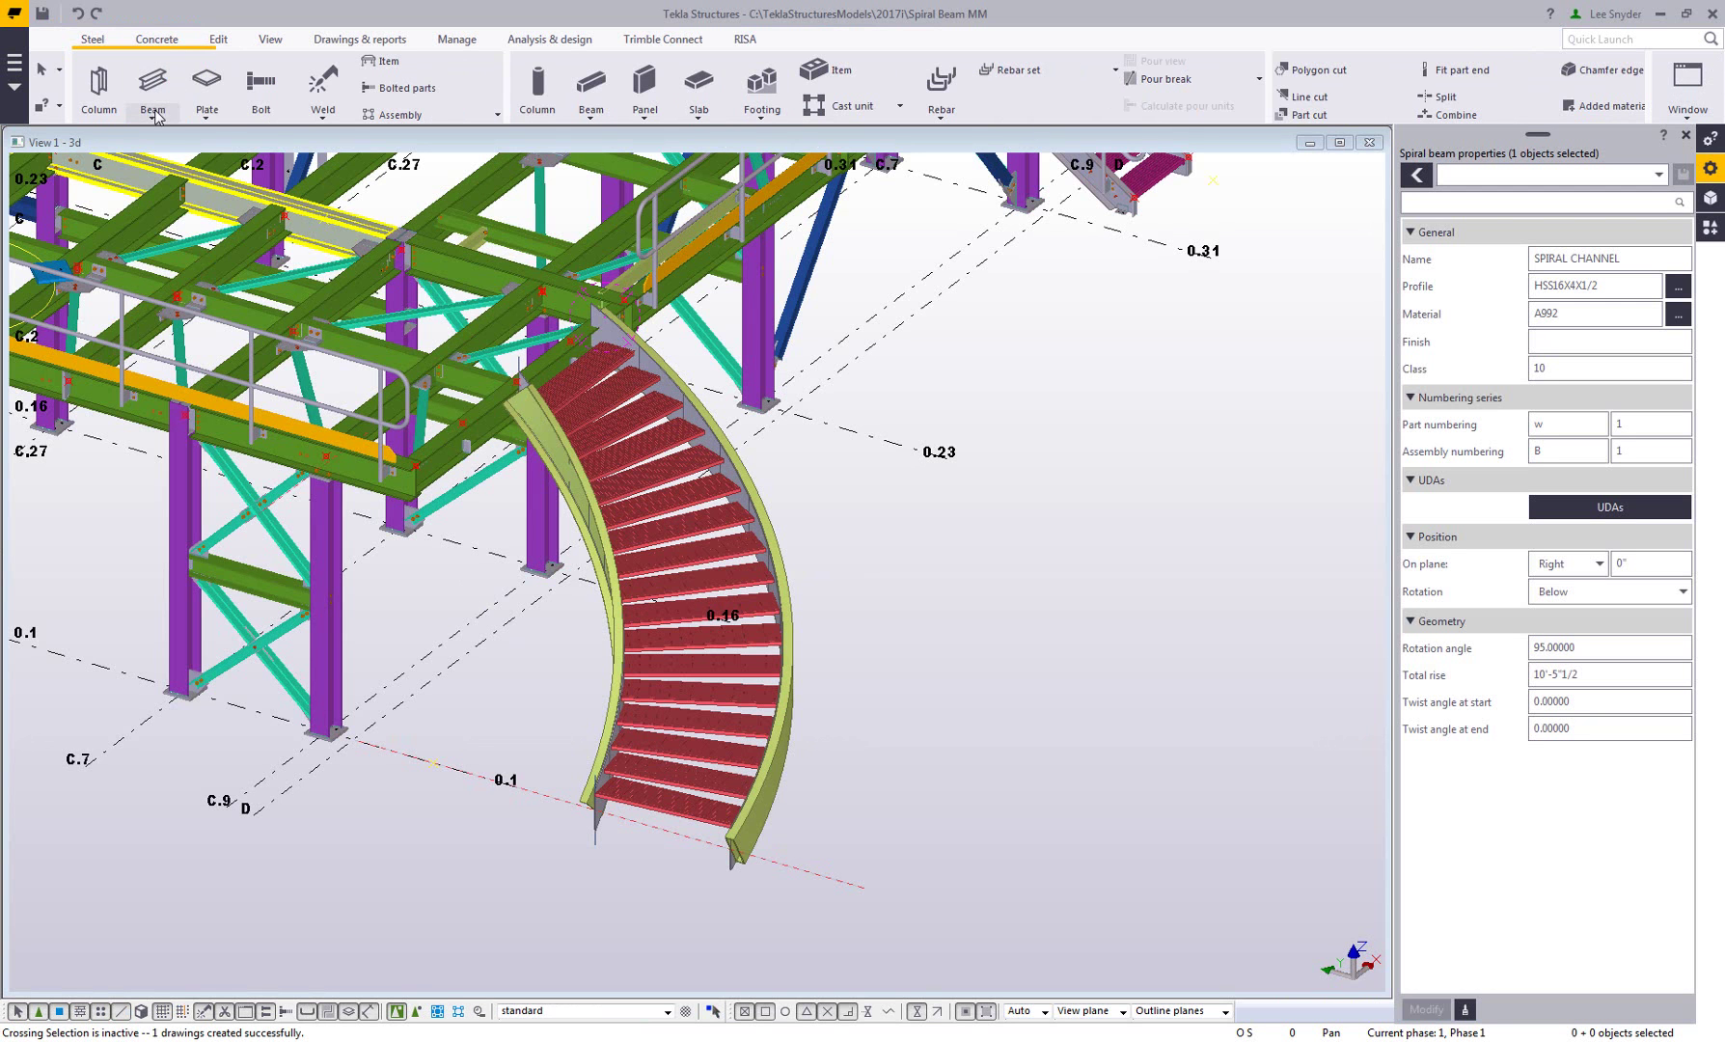
Start the Spiral beam command for steel parts.
{"action": "left_click", "coordinate": [152, 110]}
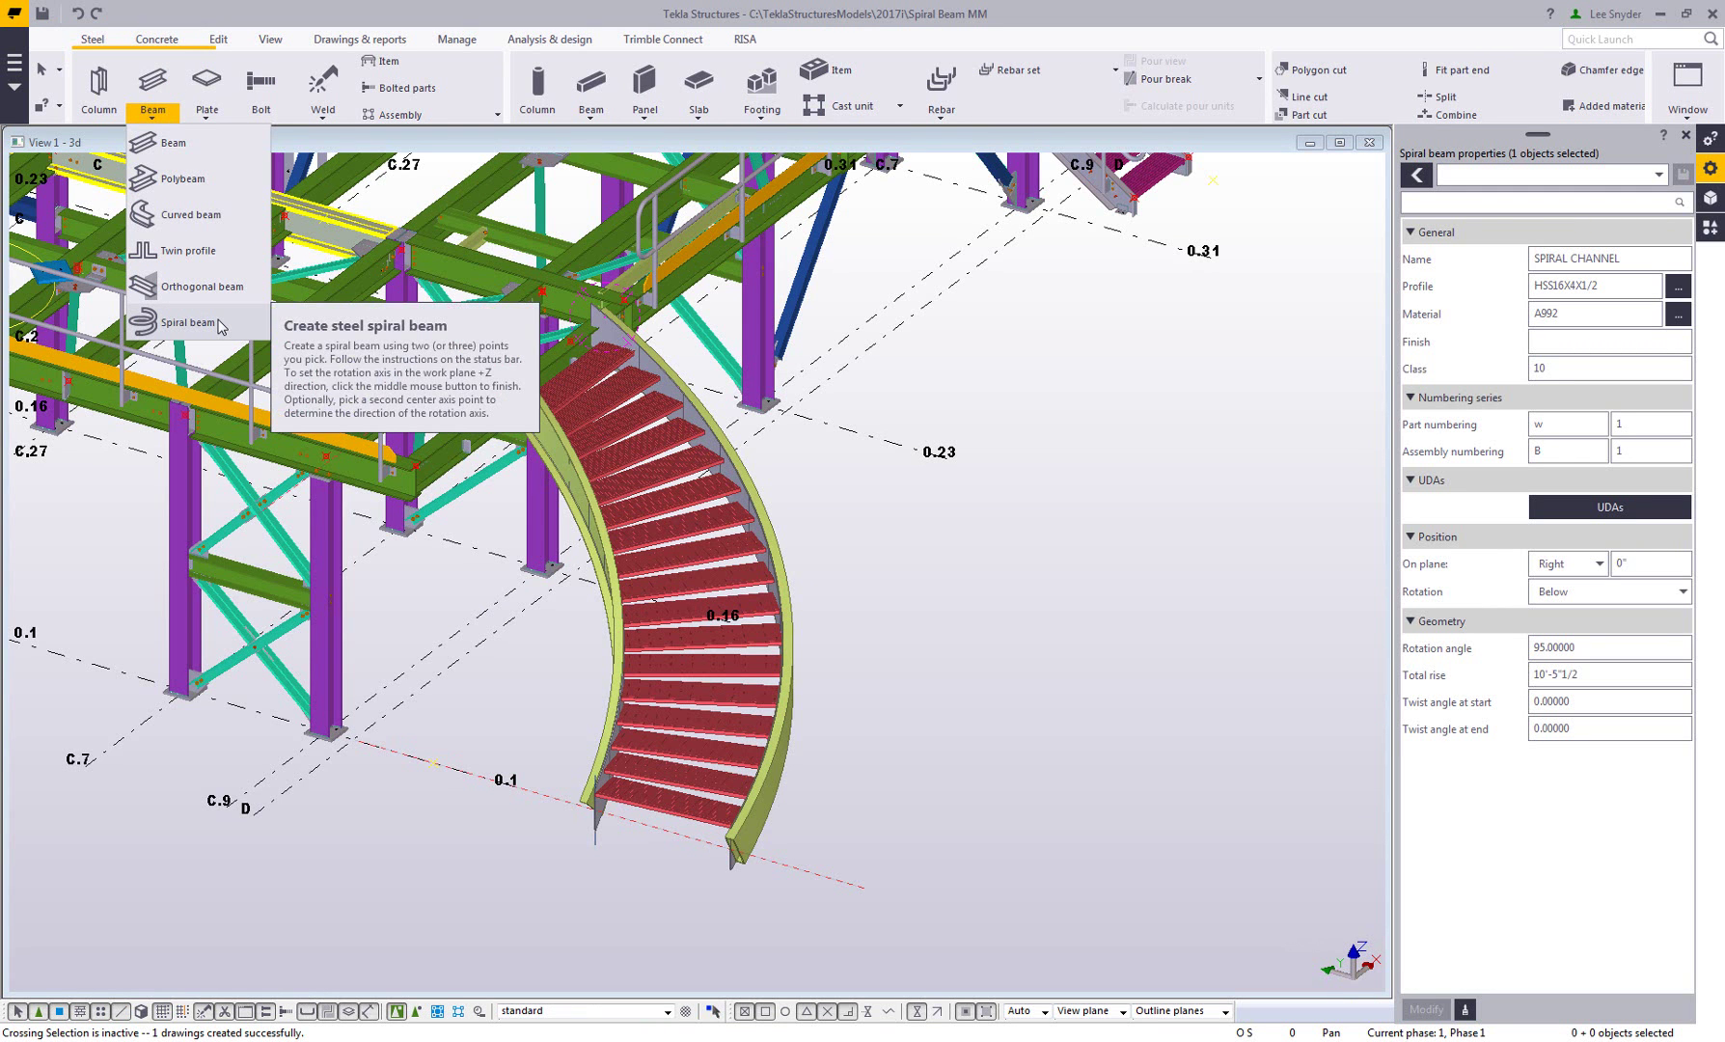